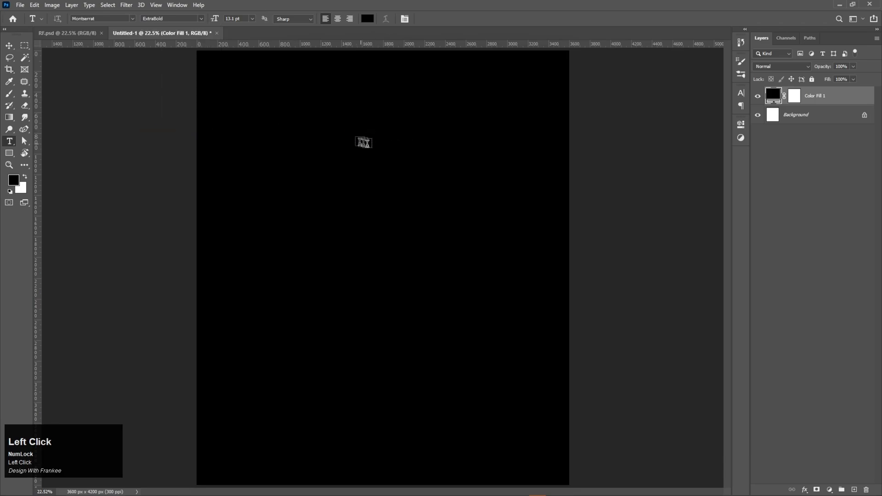
# Add the text STOP in the upper part of the canvas and set its colour to 74be57.
pyautogui.click(364, 154)
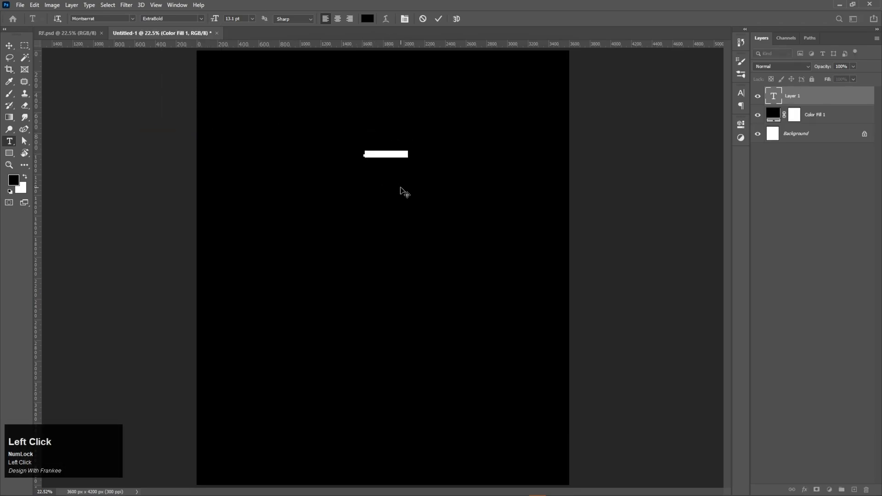
pyautogui.write('STOP')
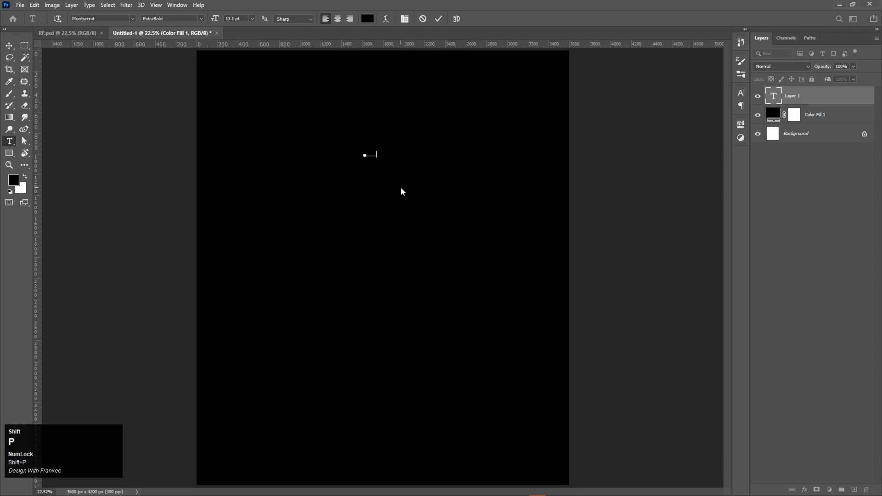
pyautogui.hotkey('ctrl', 'a')
pyautogui.click(367, 18)
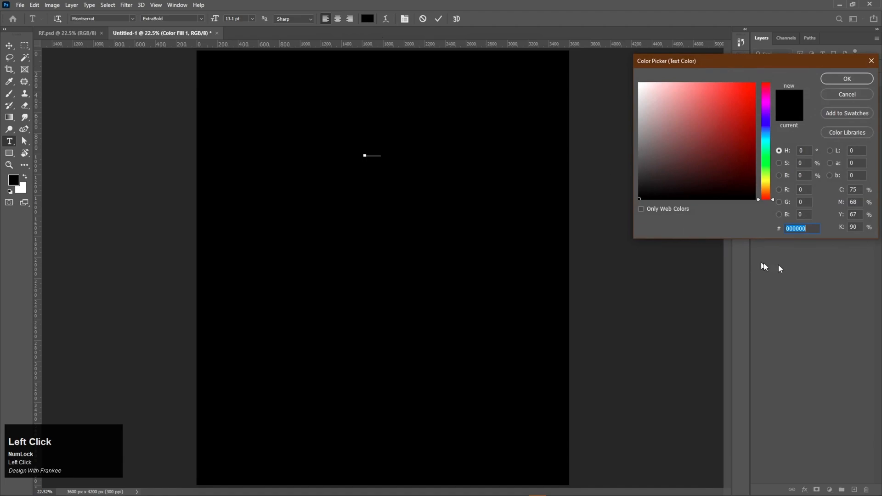
pyautogui.moveTo(802, 228); pyautogui.dragTo(770, 234)
pyautogui.write('74be57')
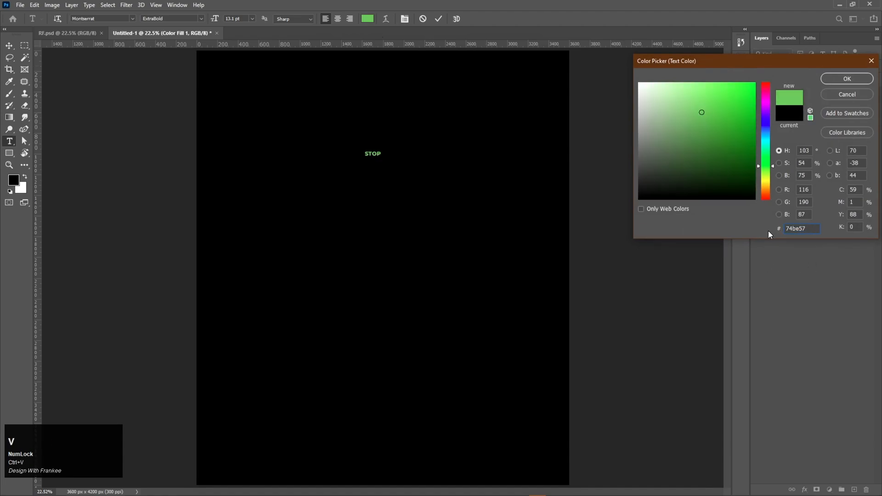
pyautogui.moveTo(809, 228); pyautogui.dragTo(782, 229)
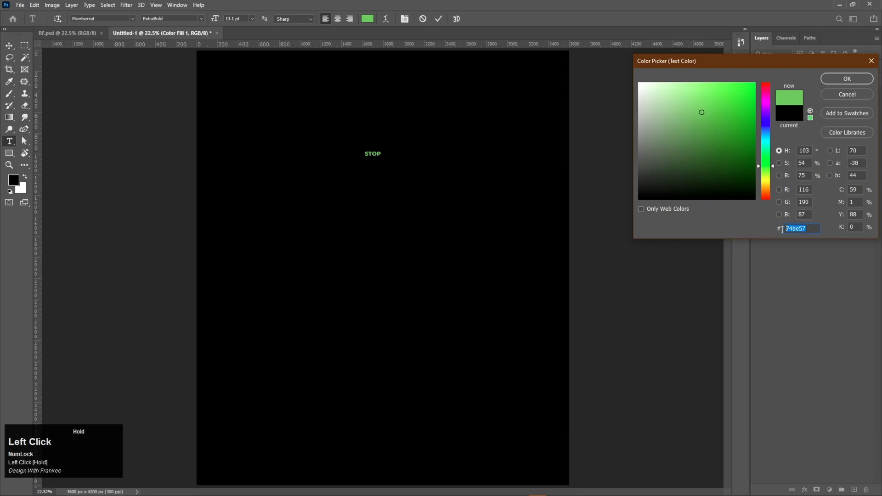
pyautogui.click(848, 79)
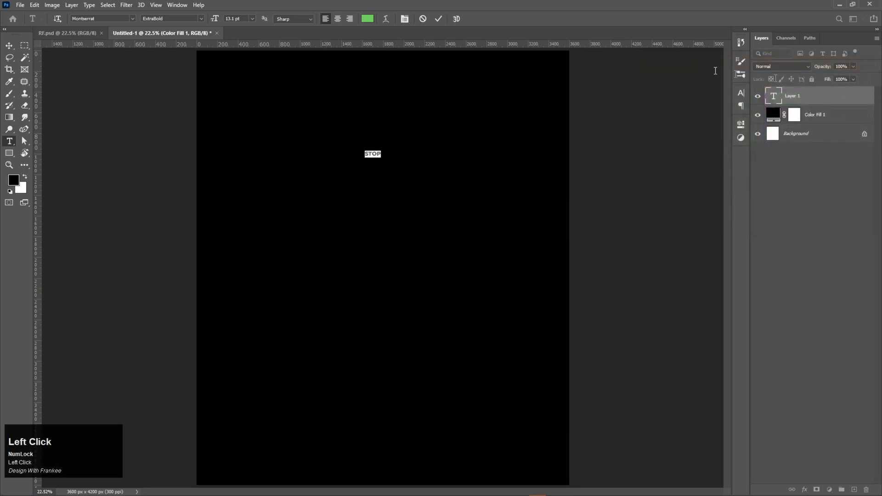
pyautogui.click(439, 19)
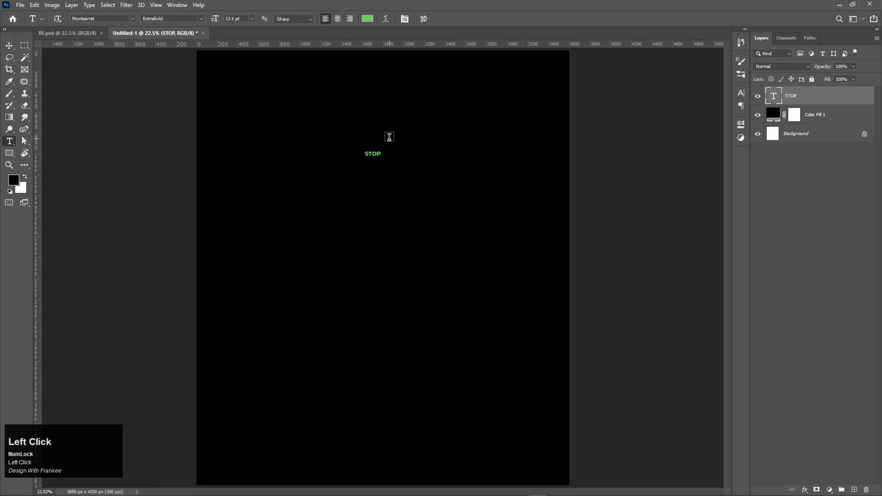
# Scale the STOP text up to about 1800 px wide and centre it horizontally near the top of the canvas.
pyautogui.press('v')
pyautogui.hotkey('ctrl', 't')
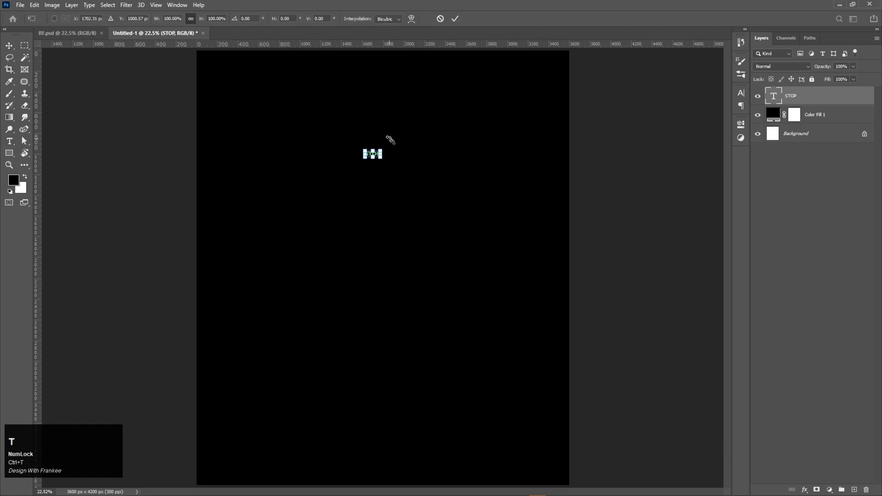
pyautogui.moveTo(383, 158); pyautogui.dragTo(463, 211)
pyautogui.moveTo(409, 154); pyautogui.dragTo(413, 153)
pyautogui.doubleClick(412, 153)
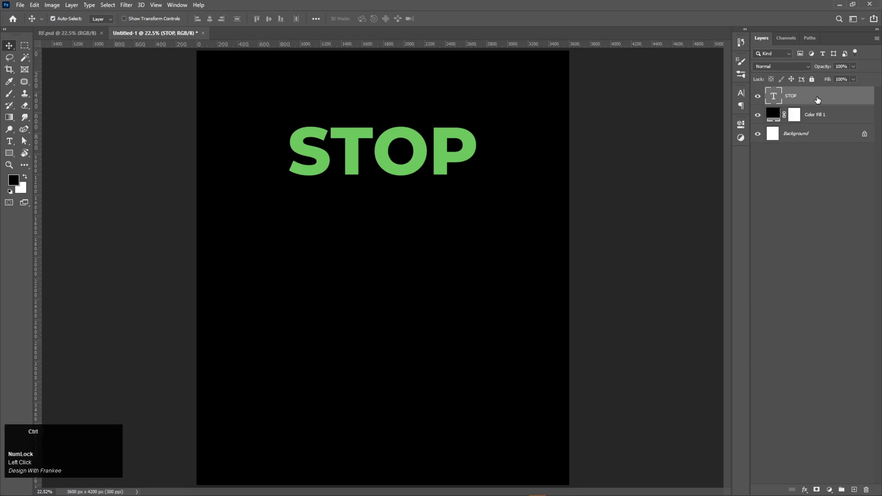
# Duplicate the STOP text layer, hiding the original, and set the copy's fill to 0%.
pyautogui.hotkey('ctrl', 'j')
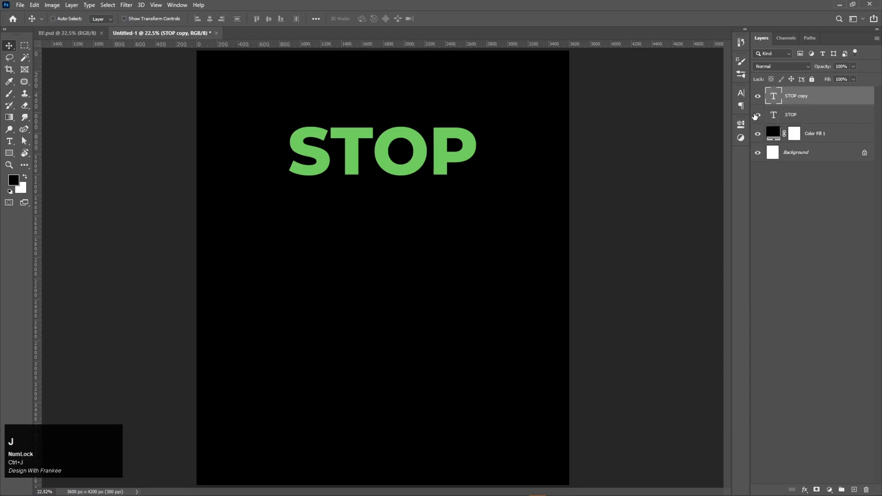
pyautogui.click(755, 115)
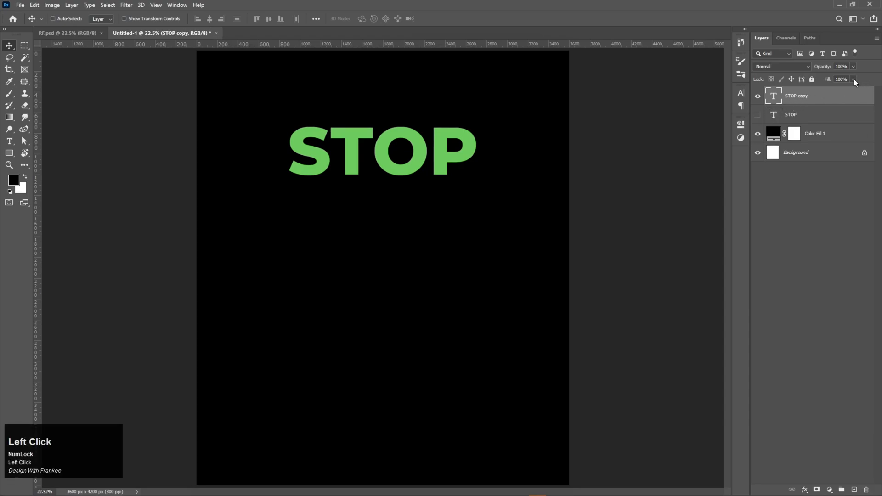
pyautogui.moveTo(811, 93); pyautogui.dragTo(809, 90)
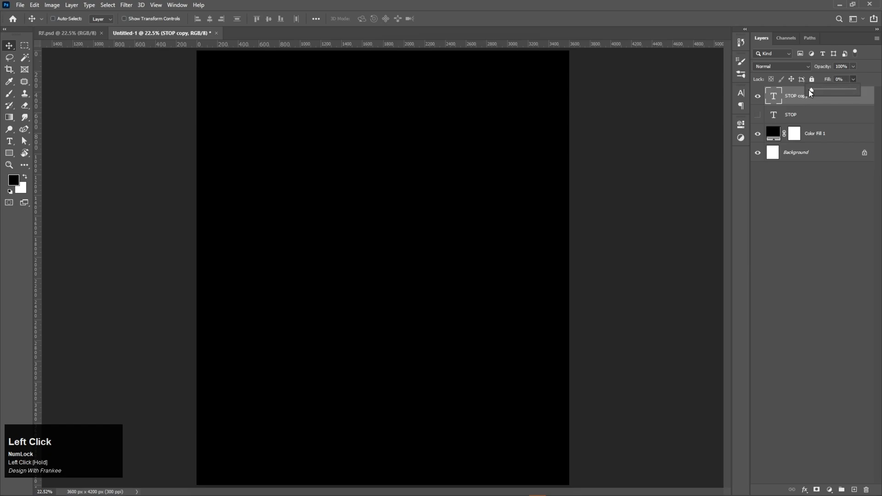
# Give the STOP copy a thin white outside stroke thinner than 10 px.
pyautogui.rightClick(786, 94)
pyautogui.click(766, 91)
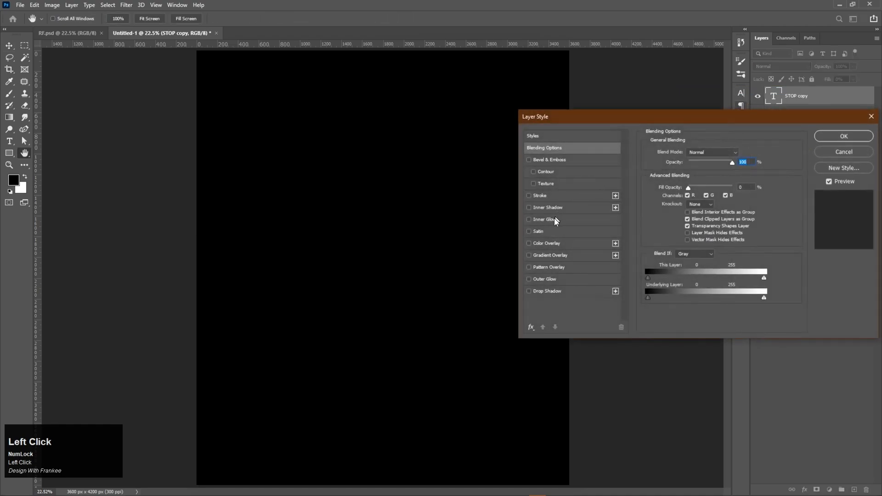
pyautogui.click(546, 196)
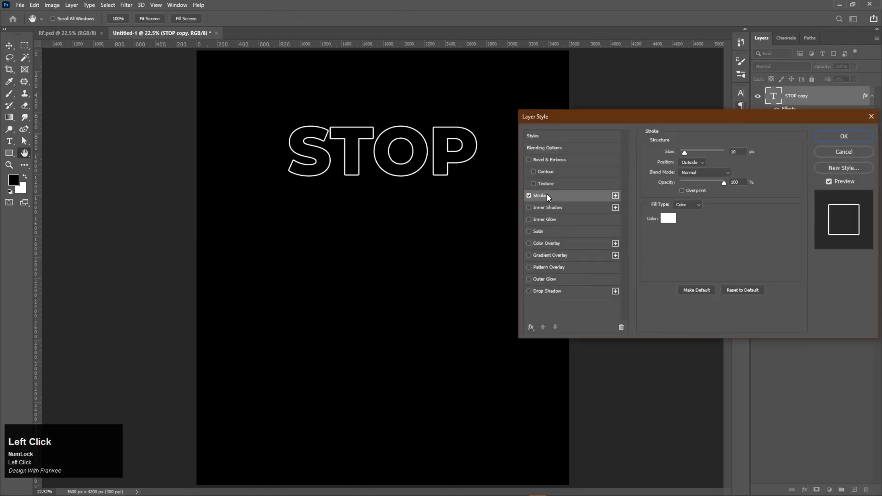
pyautogui.moveTo(737, 152); pyautogui.dragTo(716, 152)
pyautogui.click(834, 138)
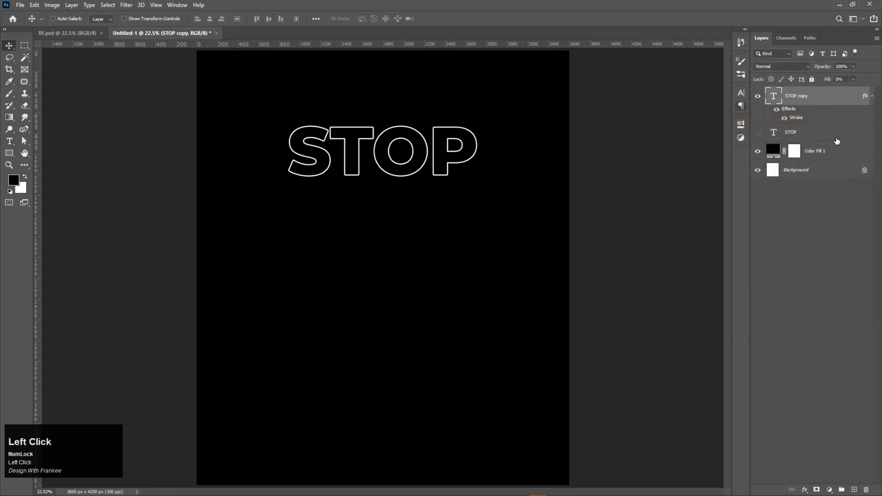
pyautogui.click(872, 97)
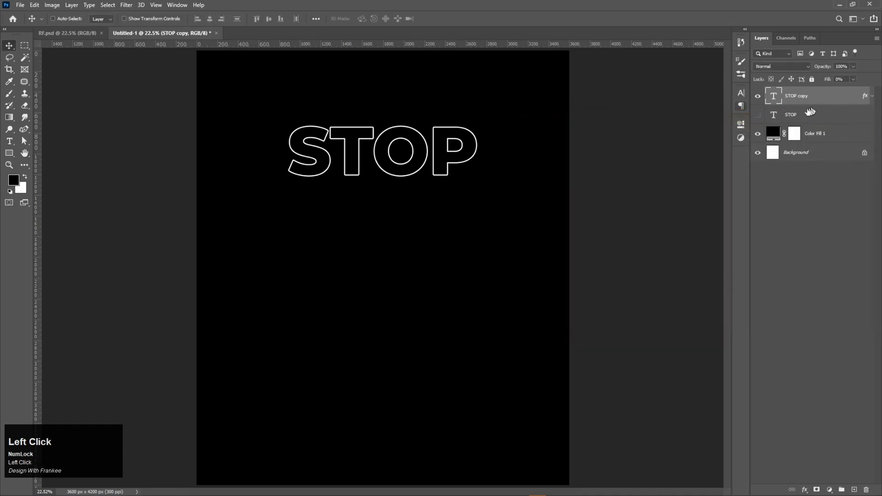
# Add a layer mask to the STOP copy and brush out the outline of the letter P in black.
pyautogui.click(758, 115)
pyautogui.click(759, 115)
pyautogui.click(816, 489)
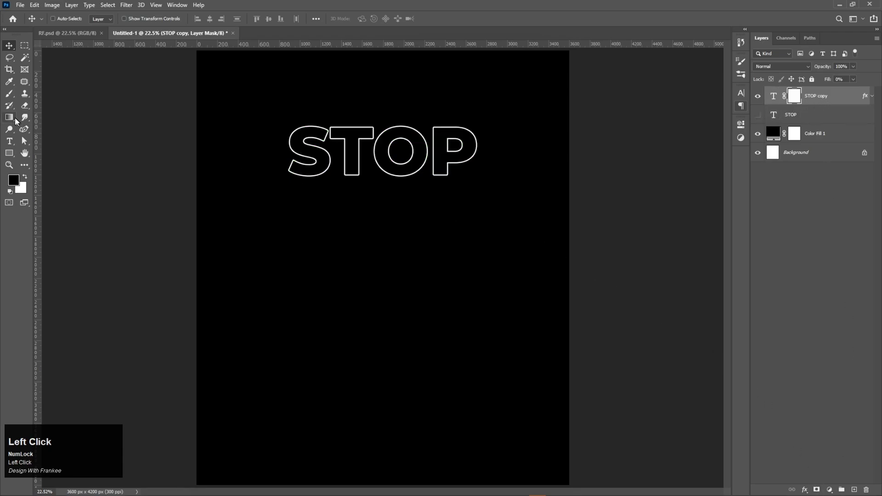
pyautogui.rightClick(9, 94)
pyautogui.click(31, 94)
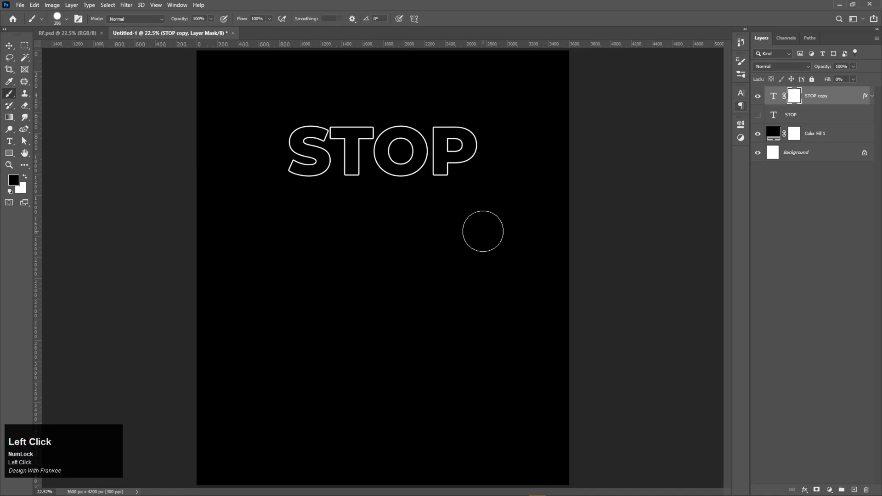
pyautogui.rightClick(483, 231)
pyautogui.click(472, 217)
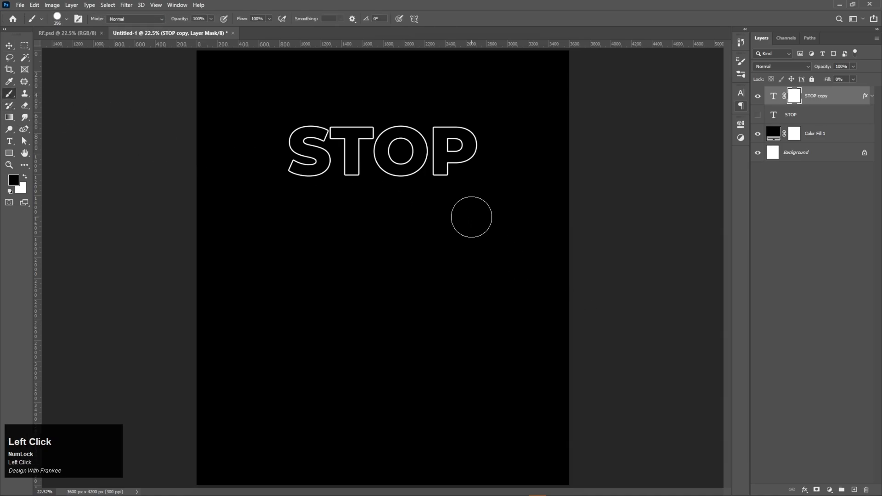
pyautogui.scroll(4, 471, 216)
pyautogui.moveTo(453, 170); pyautogui.dragTo(472, 275)
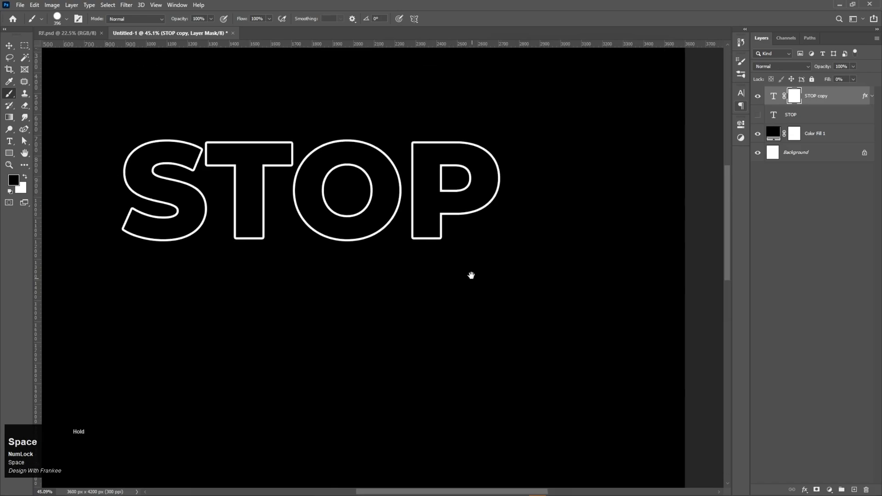
pyautogui.moveTo(450, 157)
pyautogui.mouseDown()
pyautogui.moveTo(445, 224)
pyautogui.moveTo(474, 198)
pyautogui.moveTo(486, 202)
pyautogui.mouseUp()
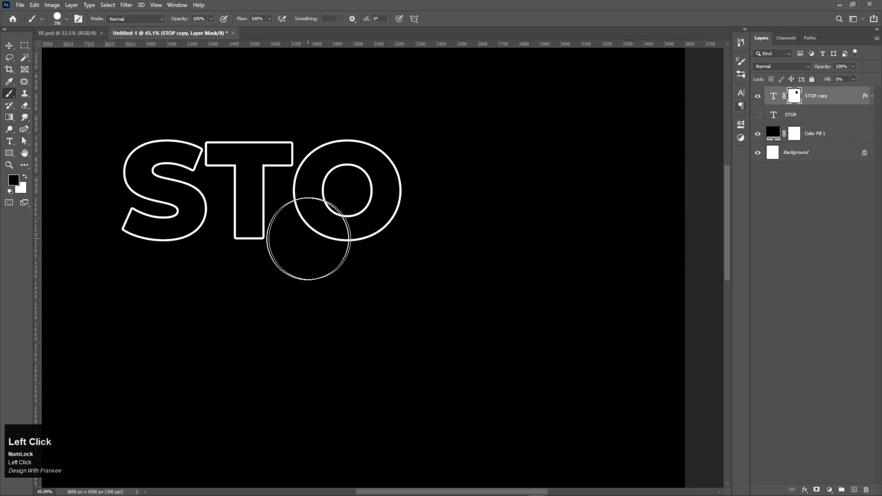
# Brush out the outlines of the letters S and T on the copy's mask, keeping only the outlined O.
pyautogui.moveTo(309, 239); pyautogui.dragTo(409, 262)
pyautogui.moveTo(262, 157)
pyautogui.mouseDown()
pyautogui.moveTo(258, 269)
pyautogui.moveTo(309, 170)
pyautogui.moveTo(322, 218)
pyautogui.mouseUp()
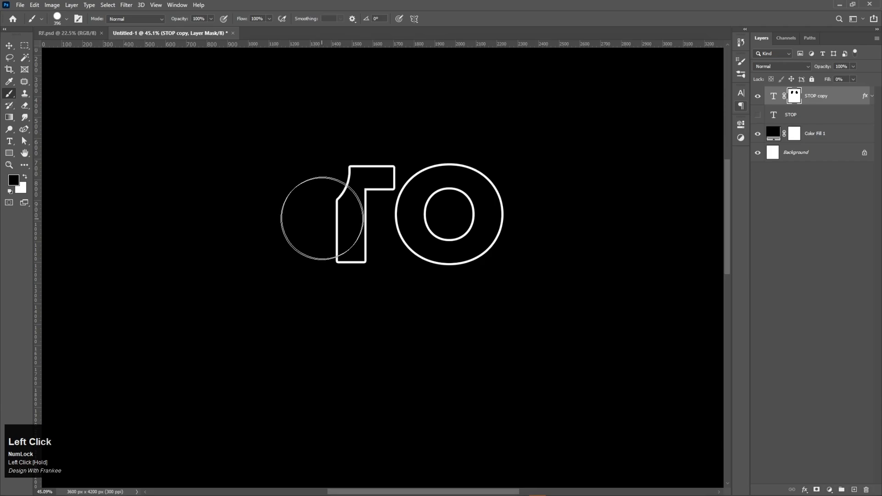
pyautogui.keyDown('alt'); pyautogui.rightClick(322, 218); pyautogui.keyUp('alt')
pyautogui.moveTo(365, 160)
pyautogui.mouseDown()
pyautogui.moveTo(372, 153)
pyautogui.moveTo(375, 173)
pyautogui.moveTo(351, 173)
pyautogui.moveTo(353, 275)
pyautogui.mouseUp()
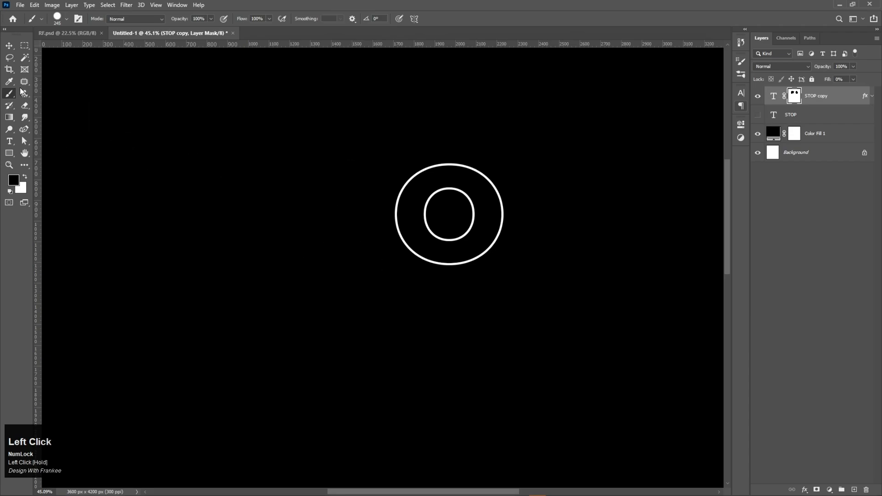
pyautogui.click(8, 45)
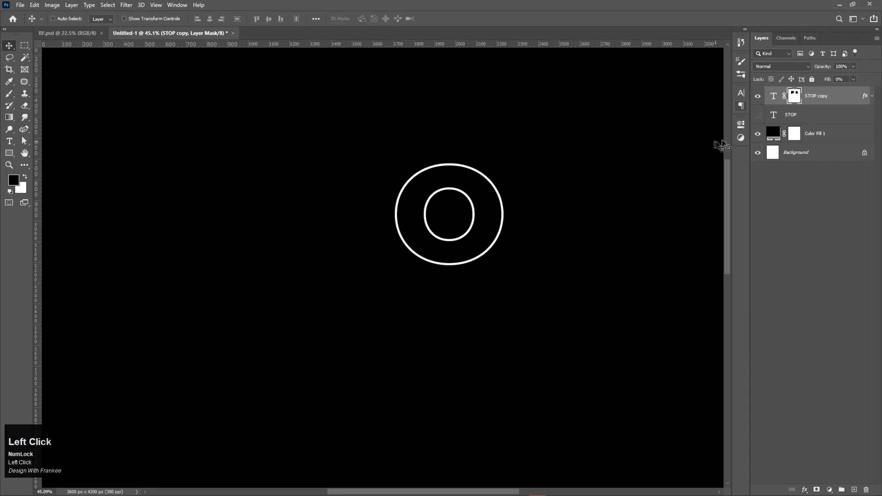
# Show the original STOP layer, add a layer mask to it, and brush out its green letter O.
pyautogui.click(758, 115)
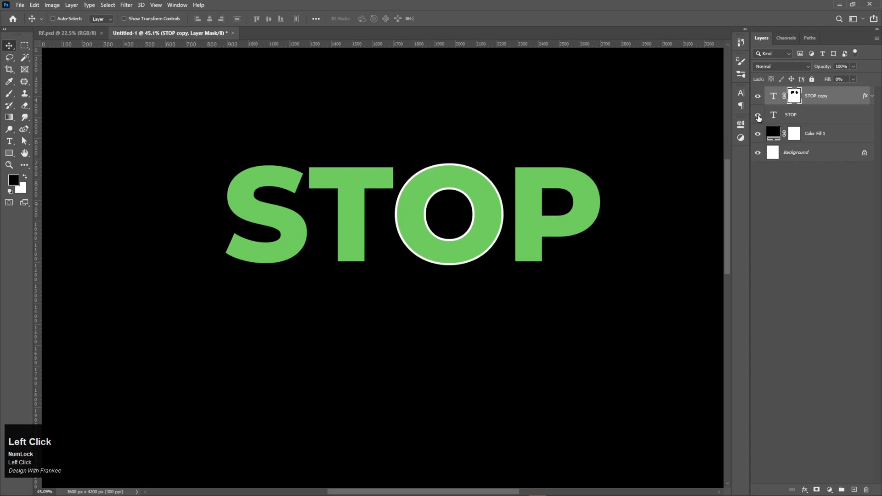
pyautogui.click(791, 119)
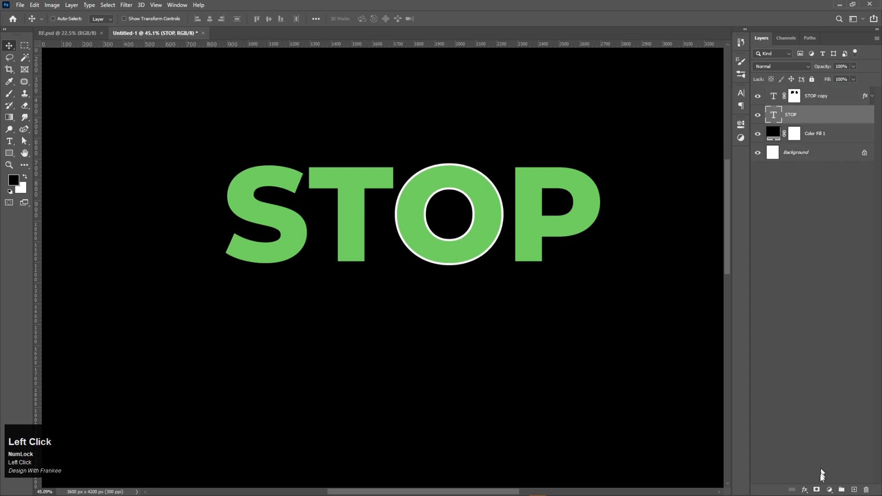
pyautogui.click(817, 490)
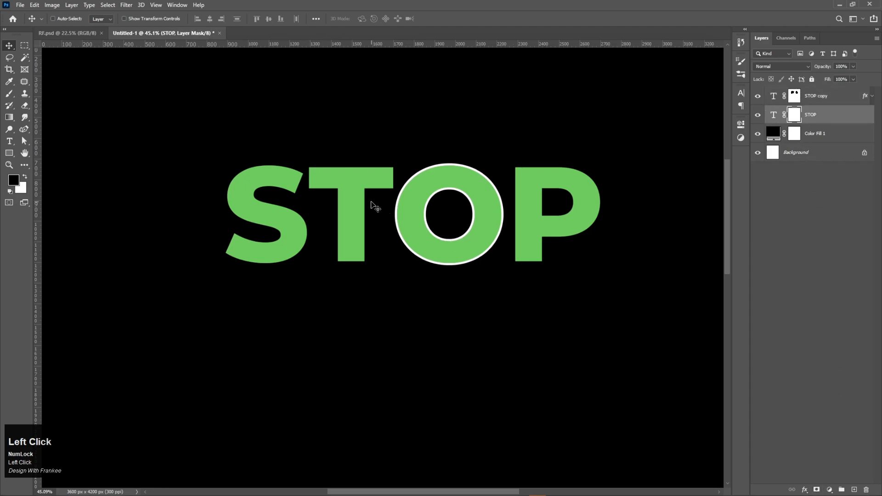
pyautogui.press('b')
pyautogui.scroll(3, 458, 183)
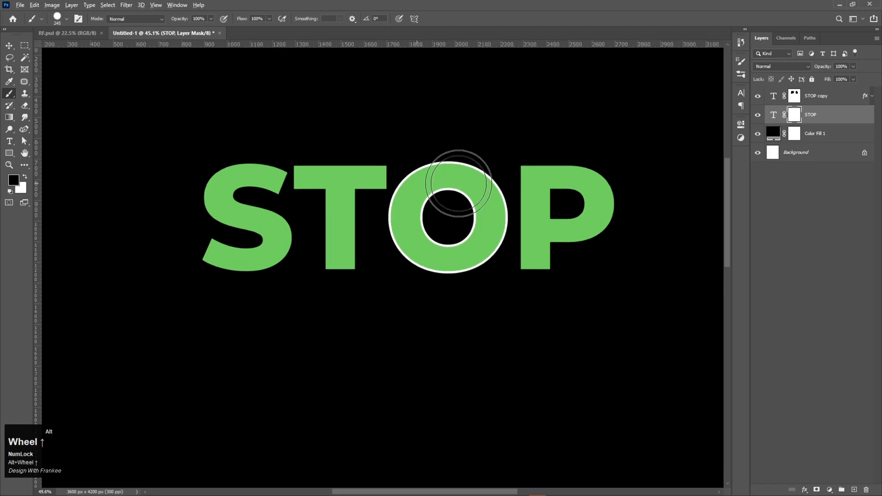
pyautogui.click(438, 176)
pyautogui.moveTo(437, 176)
pyautogui.mouseDown()
pyautogui.moveTo(406, 238)
pyautogui.moveTo(420, 186)
pyautogui.moveTo(411, 198)
pyautogui.moveTo(412, 242)
pyautogui.moveTo(444, 273)
pyautogui.moveTo(476, 260)
pyautogui.moveTo(488, 202)
pyautogui.moveTo(469, 173)
pyautogui.moveTo(428, 238)
pyautogui.moveTo(455, 263)
pyautogui.mouseUp()
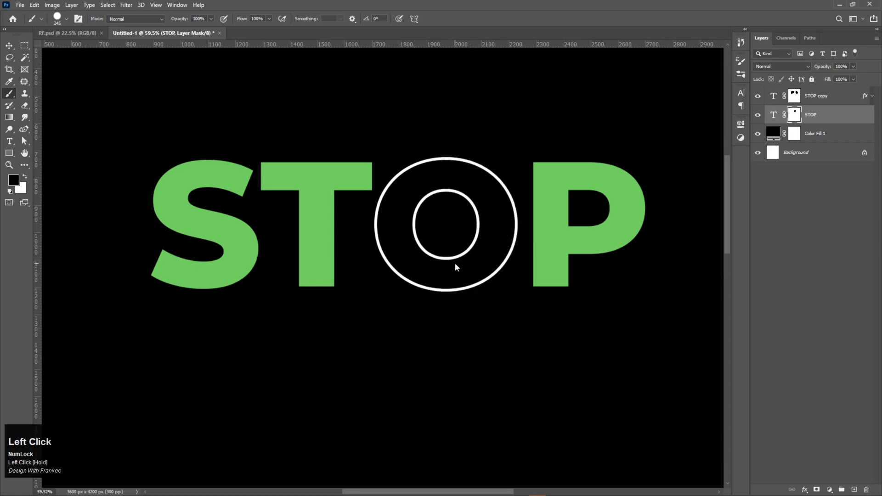
pyautogui.press('v')
pyautogui.hotkey('ctrl', '0')
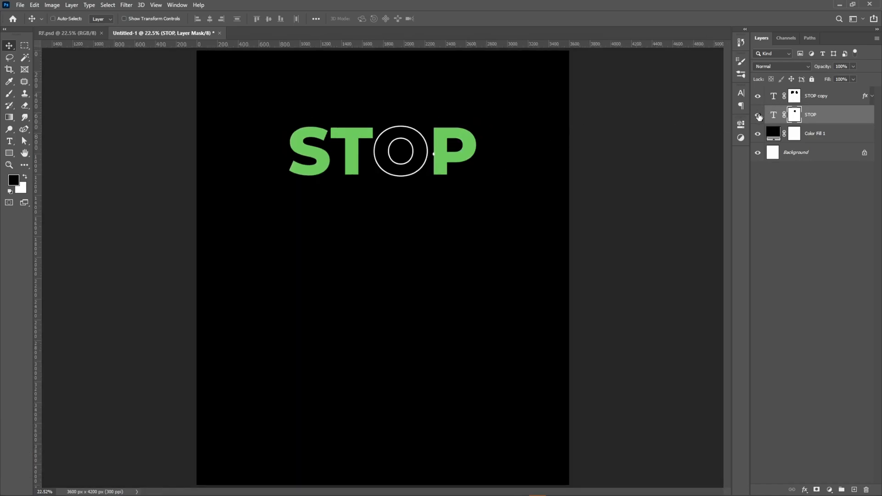
# Brush out the leftover outline speck beside the letter P on the STOP copy's mask.
pyautogui.click(757, 115)
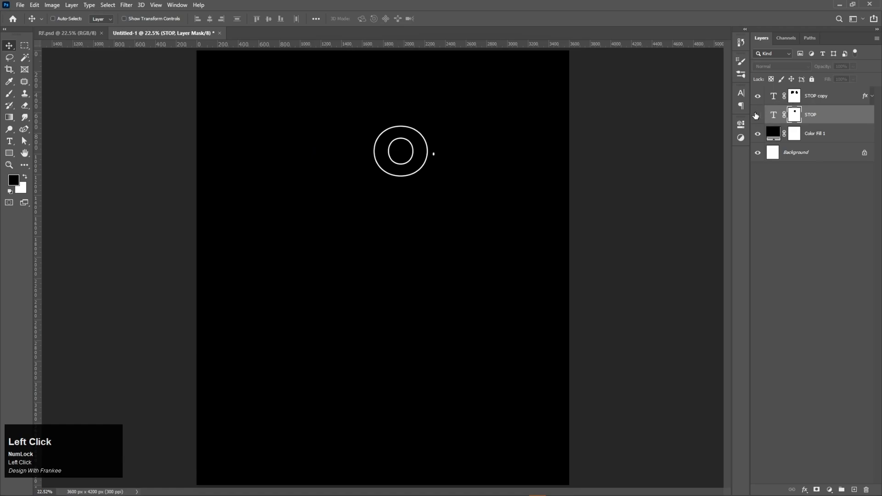
pyautogui.click(758, 115)
pyautogui.click(794, 95)
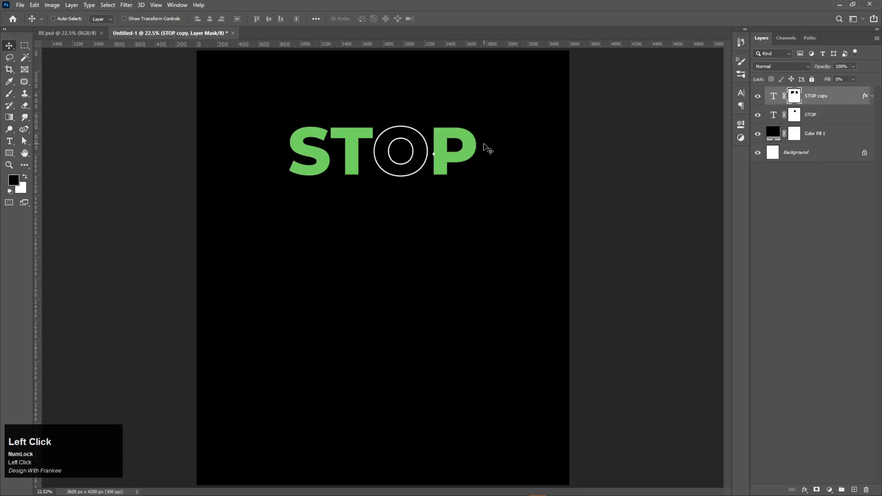
pyautogui.press('b')
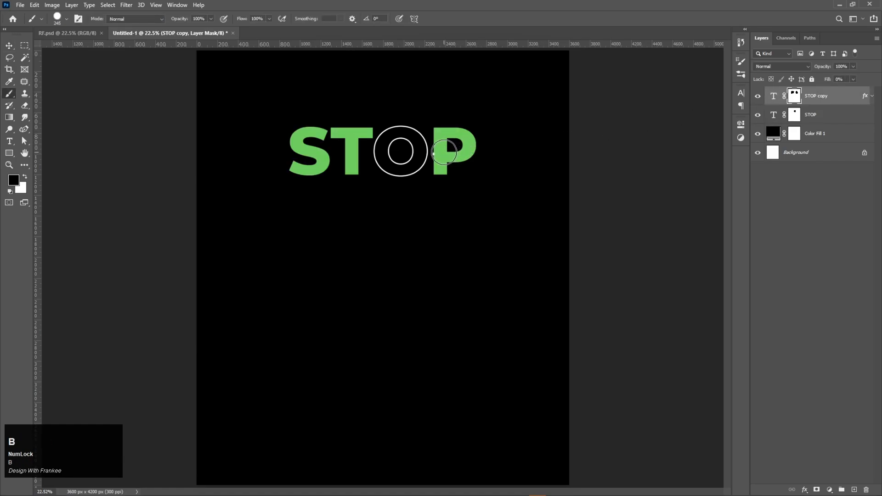
# Group the STOP copy and the original STOP layer together.
pyautogui.click(9, 46)
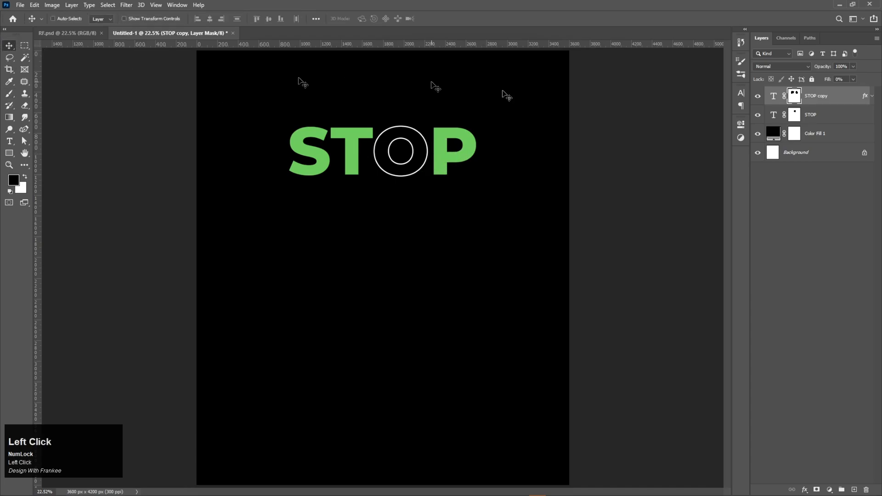
pyautogui.keyDown('ctrl'); pyautogui.click(811, 116); pyautogui.keyUp('ctrl')
pyautogui.hotkey('ctrl', 'g')
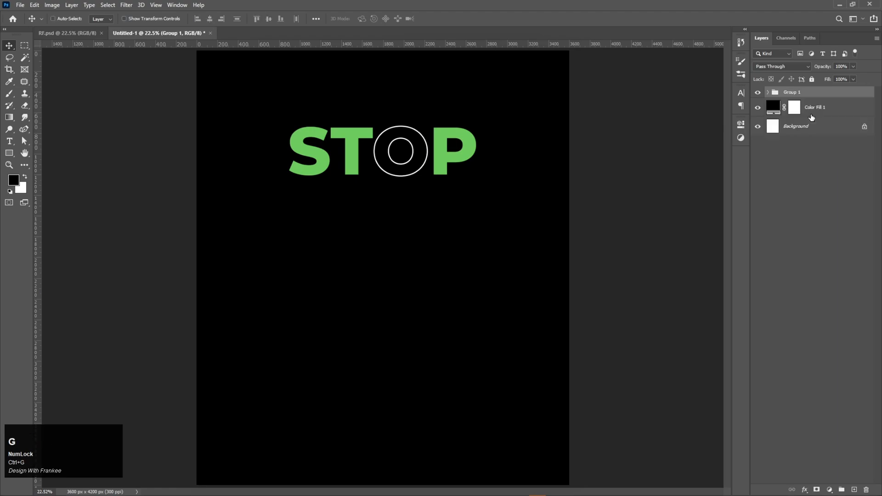
# Rename the new group of STOP layers as Stop.
pyautogui.click(793, 93)
pyautogui.write('Stop')
pyautogui.press('Return')
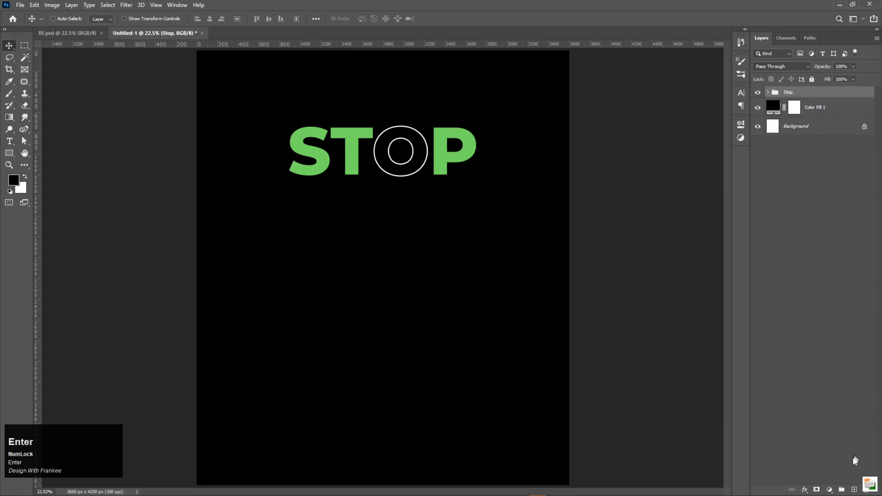
# Add a new layer above the Stop group and draw a circle about 106 px wide below the STOP text.
pyautogui.click(853, 489)
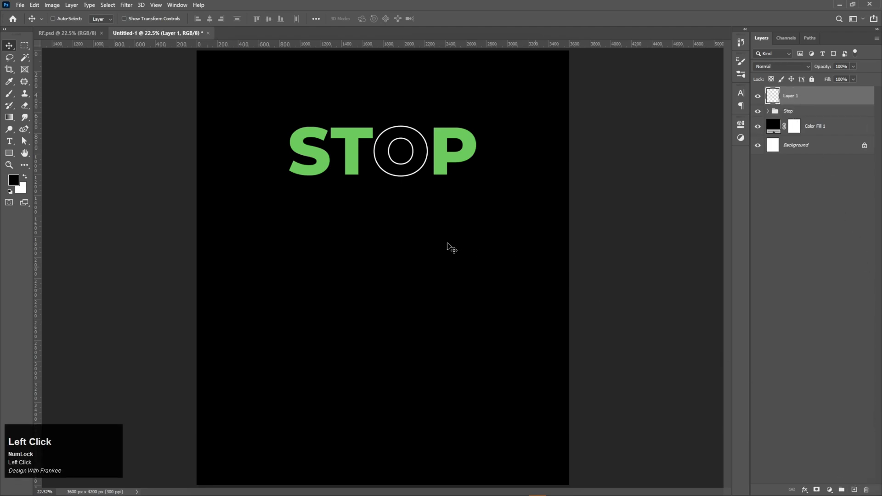
pyautogui.rightClick(9, 153)
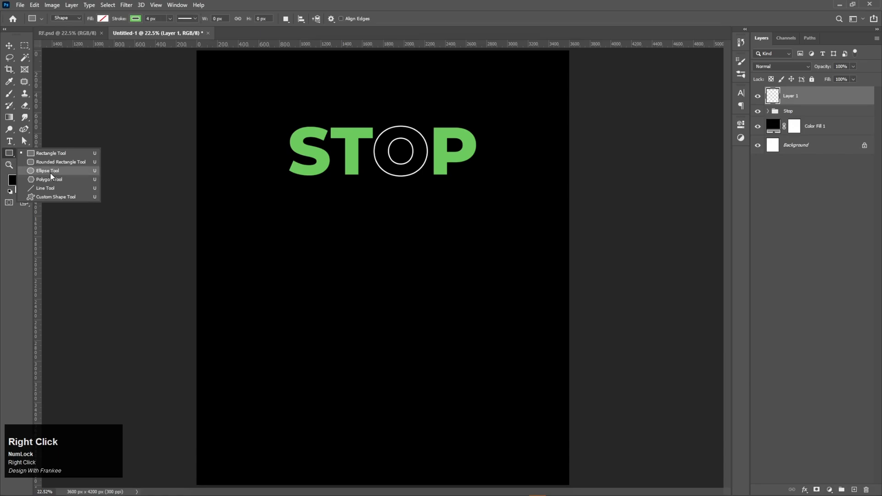
pyautogui.click(50, 171)
pyautogui.moveTo(361, 211); pyautogui.dragTo(370, 215)
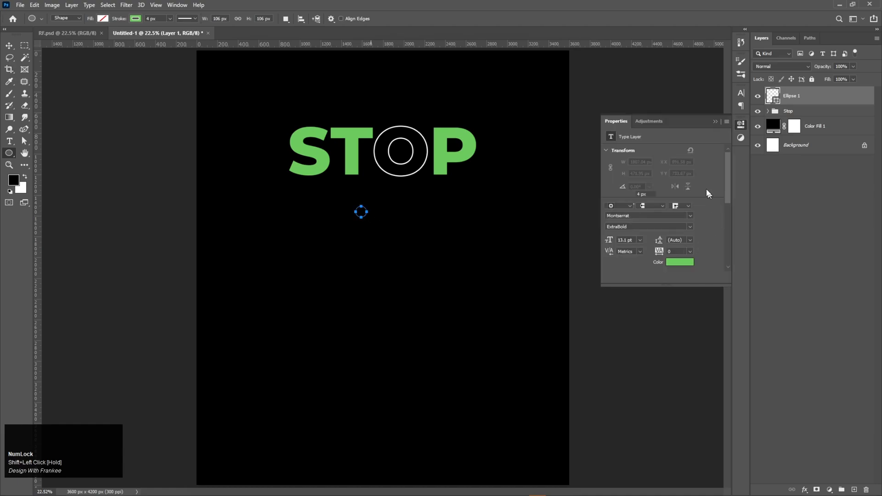
# Remove the circle's stroke and fill it with the green 74be57 sampled from the letter P.
pyautogui.click(629, 195)
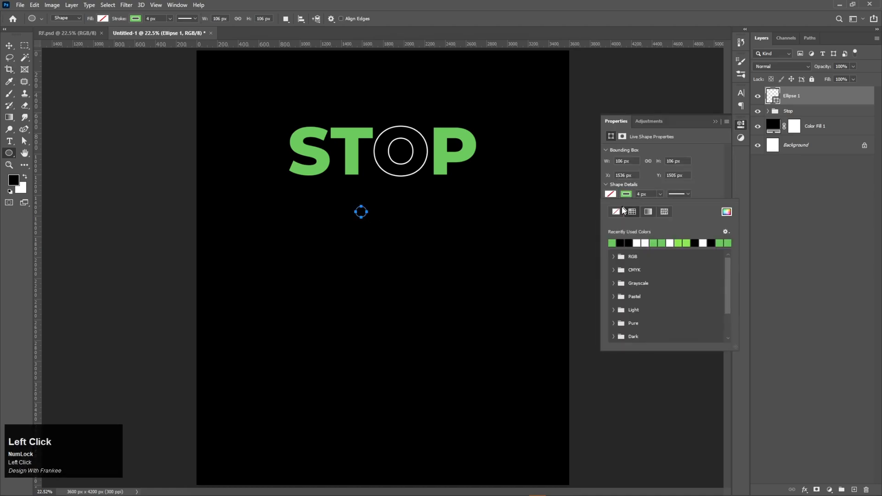
pyautogui.click(615, 211)
pyautogui.click(726, 212)
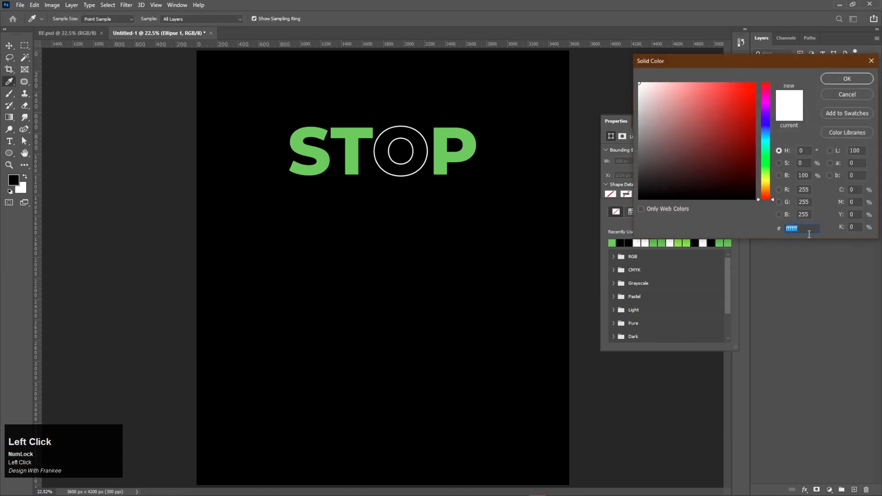
pyautogui.click(442, 153)
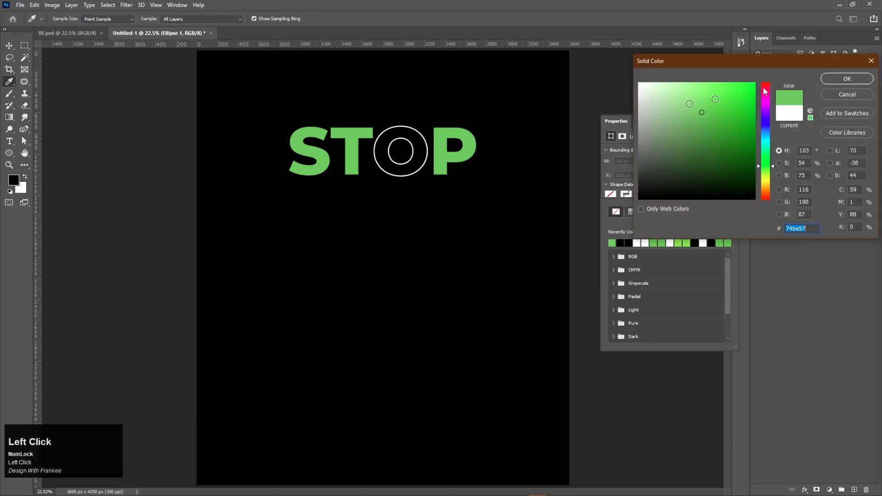
pyautogui.click(859, 83)
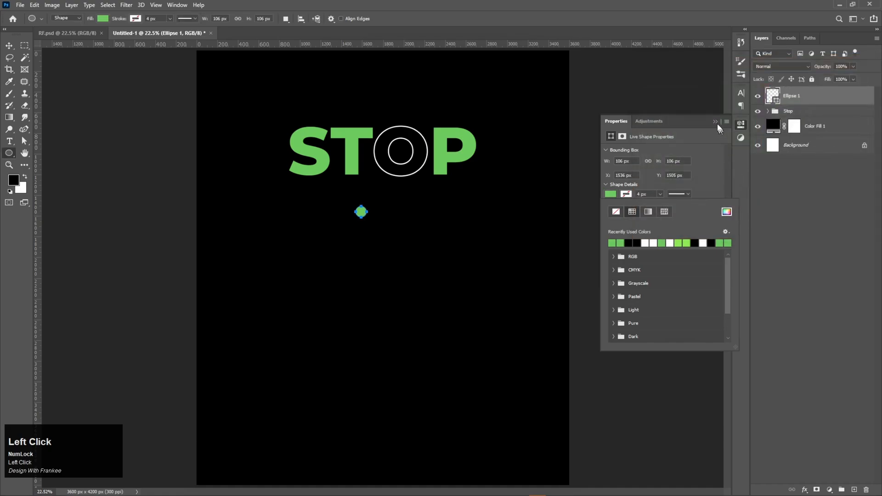
pyautogui.press('Return')
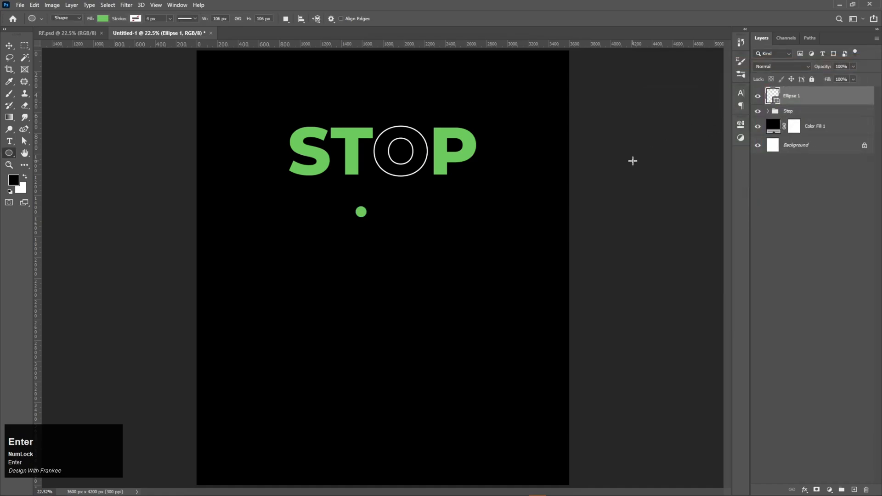
# Move the green circle into the centre of the outlined letter O.
pyautogui.press('v')
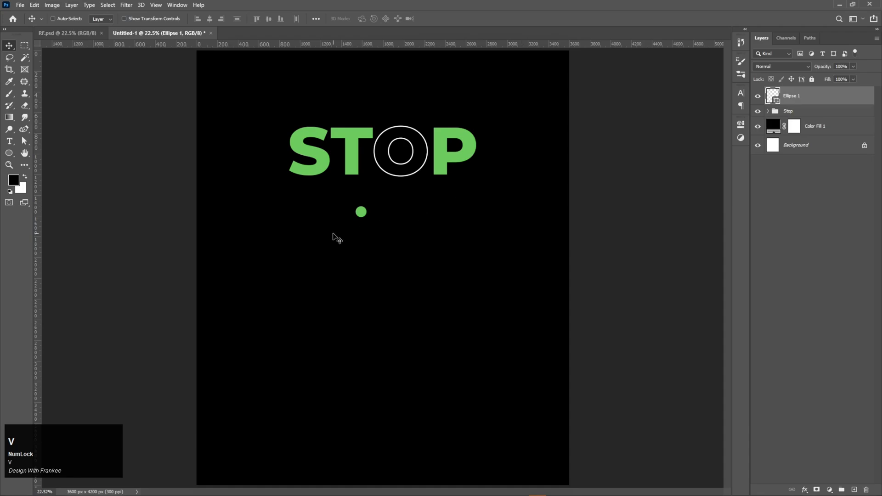
pyautogui.keyDown('alt'); pyautogui.scroll(3, 335, 236); pyautogui.keyUp('alt')
pyautogui.moveTo(473, 126); pyautogui.dragTo(461, 311)
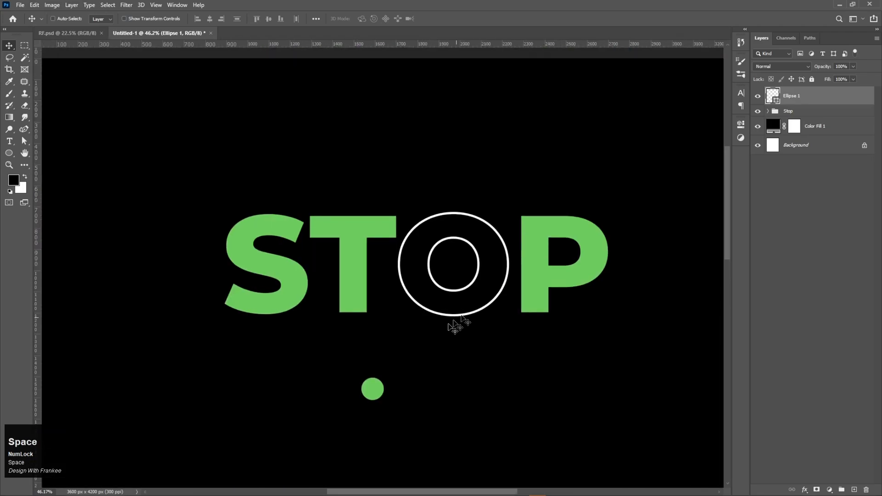
pyautogui.click(381, 373)
pyautogui.moveTo(375, 393); pyautogui.dragTo(454, 268)
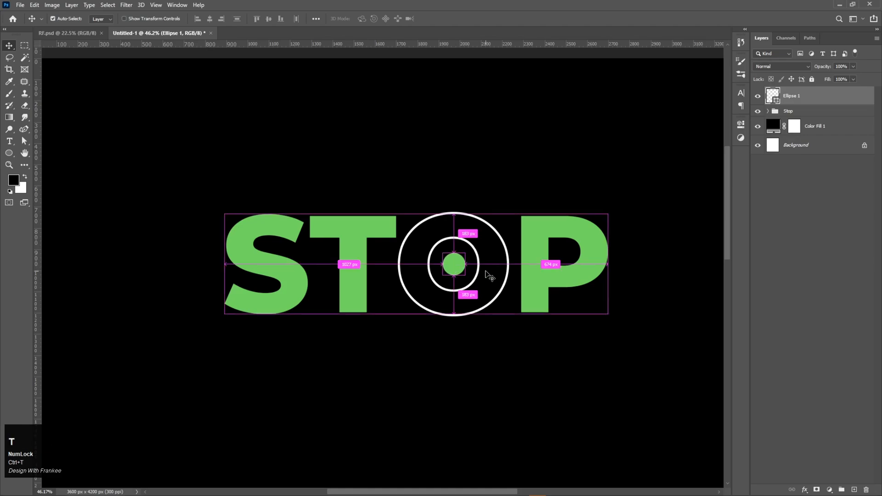
# Scale the green circle down slightly inside the O and nudge it right to centre it.
pyautogui.hotkey('ctrl', 't')
pyautogui.moveTo(466, 263); pyautogui.dragTo(450, 267)
pyautogui.press('Return')
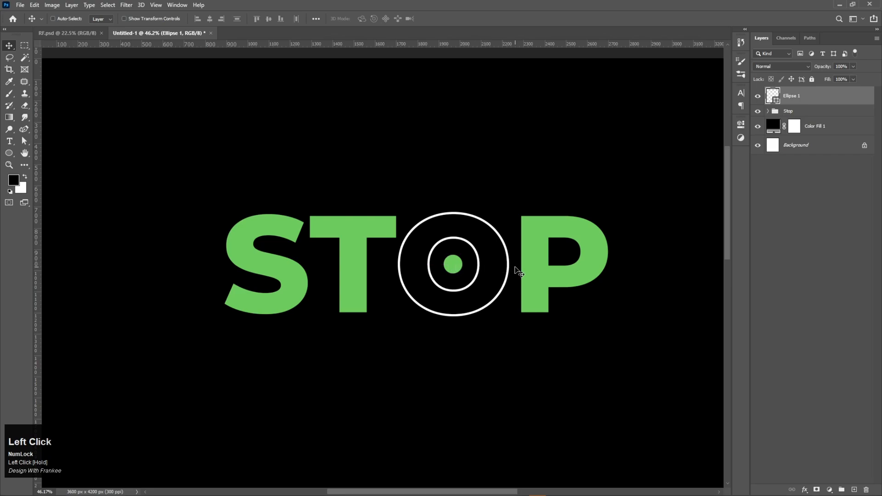
pyautogui.press('Right')
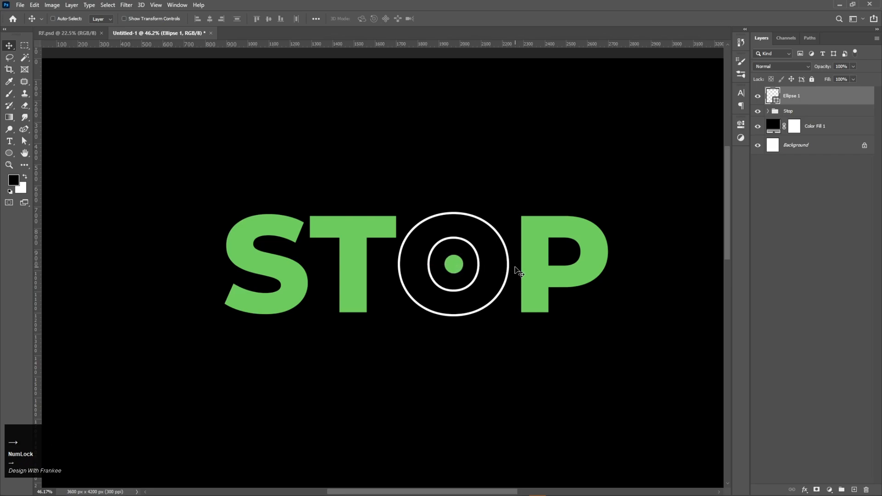
# Move the circle's layer into the Stop group.
pyautogui.keyDown('ctrl'); pyautogui.click(798, 118); pyautogui.keyUp('ctrl')
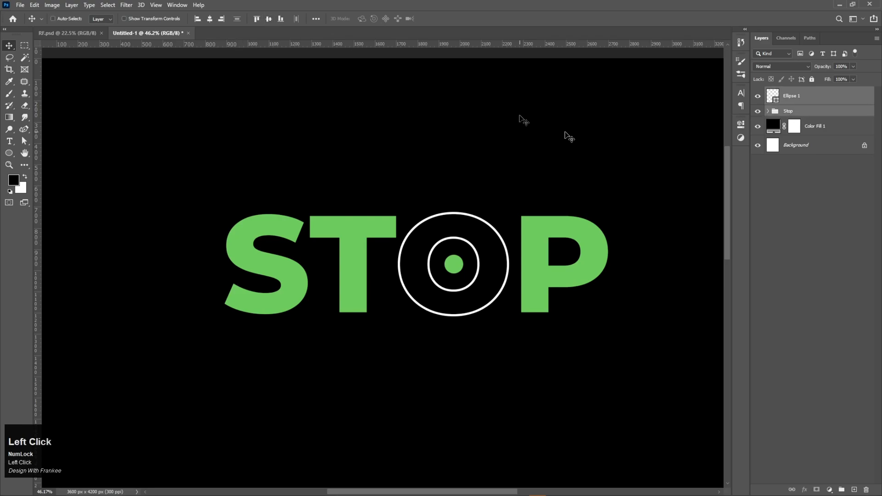
pyautogui.hotkey('ctrl', '0')
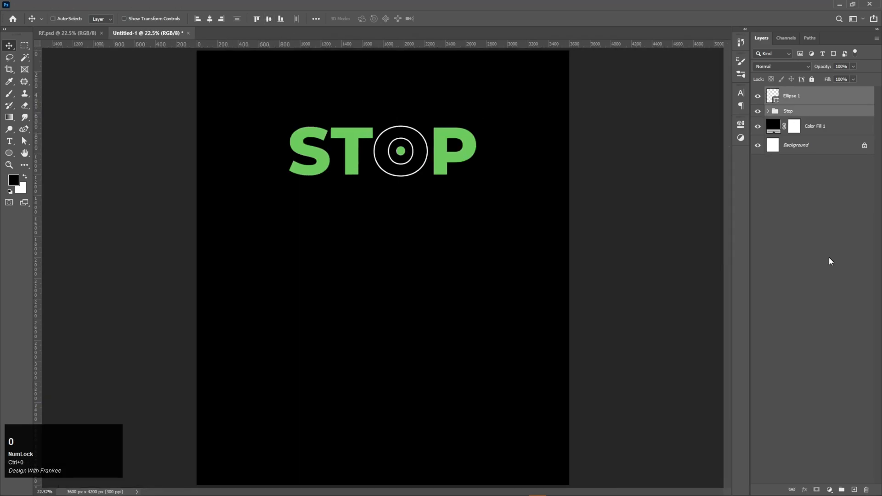
pyautogui.click(804, 97)
pyautogui.moveTo(794, 93); pyautogui.dragTo(791, 115)
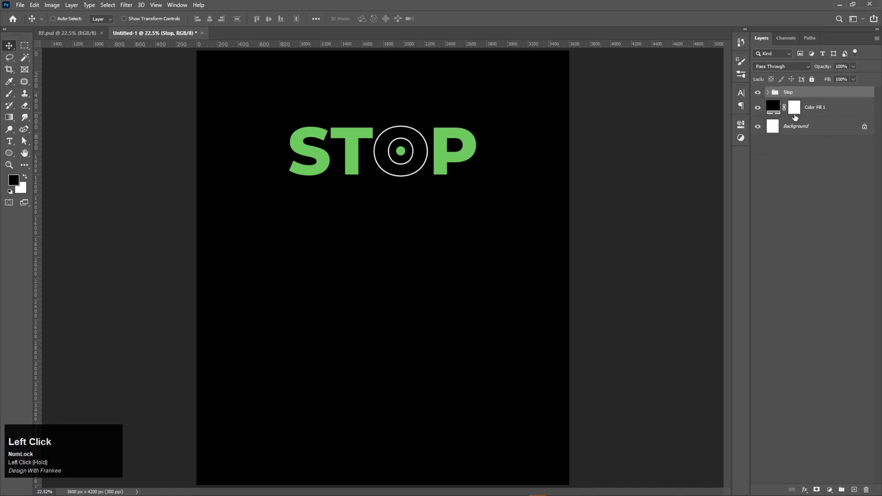
# Add a new layer and draw a rectangle about 1829 by 334 px just below the STOP text.
pyautogui.click(854, 489)
pyautogui.rightClick(9, 153)
pyautogui.click(46, 153)
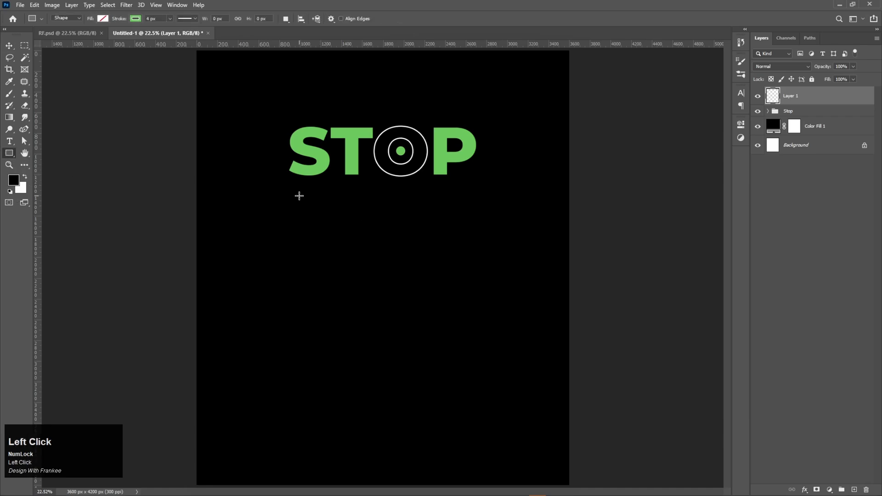
pyautogui.moveTo(290, 189); pyautogui.dragTo(478, 221)
pyautogui.moveTo(478, 221); pyautogui.dragTo(478, 222)
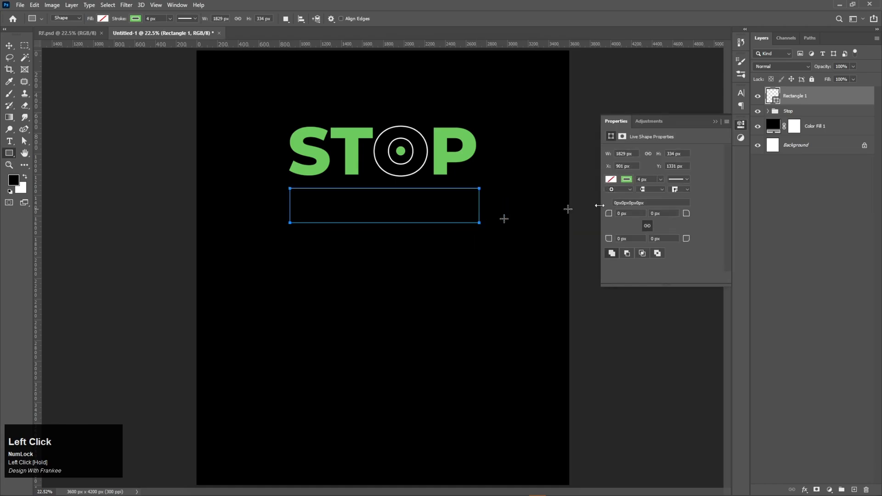
# Remove the rectangle's stroke and fill it with the green 74be57 sampled from the STOP letters.
pyautogui.click(628, 179)
pyautogui.click(616, 197)
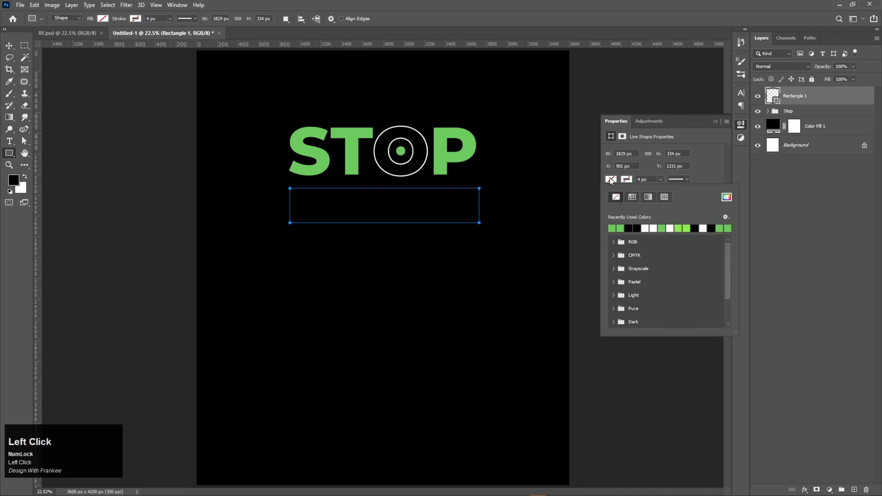
pyautogui.click(726, 198)
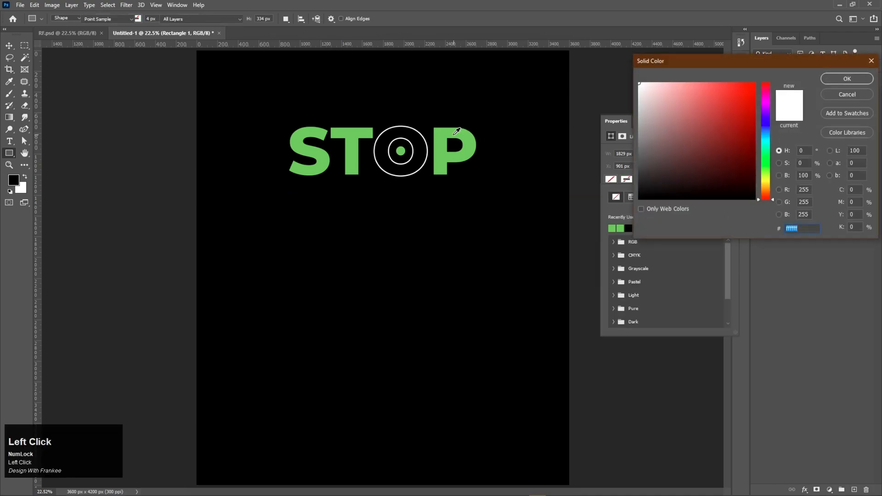
pyautogui.click(847, 79)
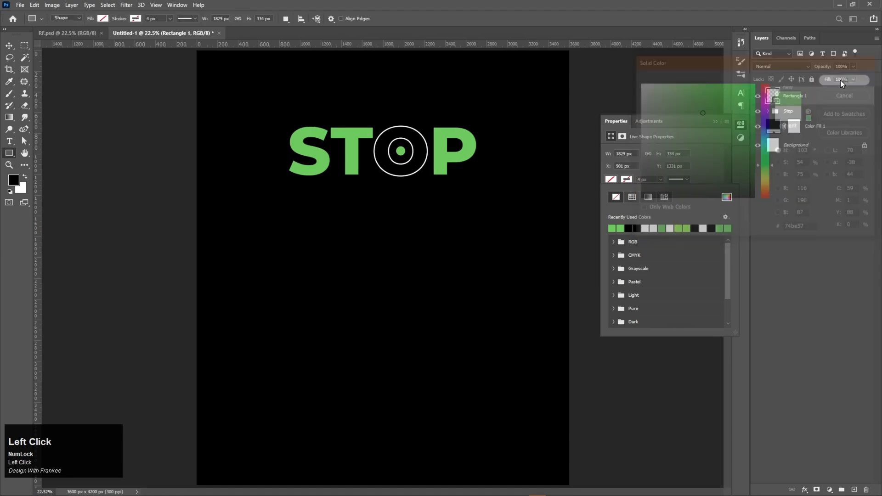
pyautogui.click(8, 45)
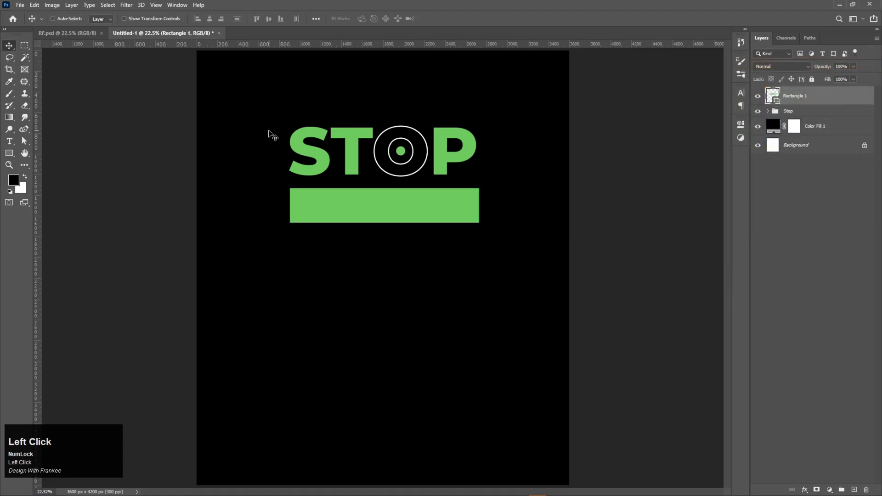
# Scale the green rectangle to about 98.8% width and 96.1% height so its sides align with the STOP text.
pyautogui.hotkey('ctrl', 't')
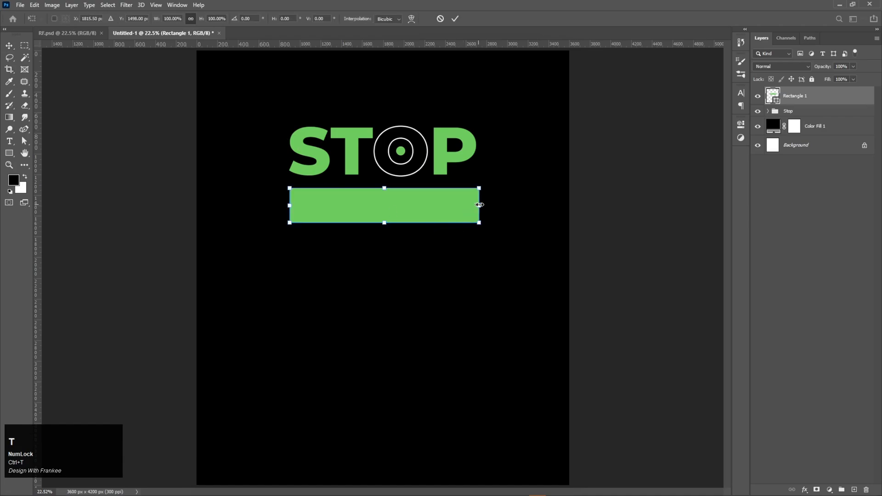
pyautogui.moveTo(480, 206); pyautogui.dragTo(475, 207)
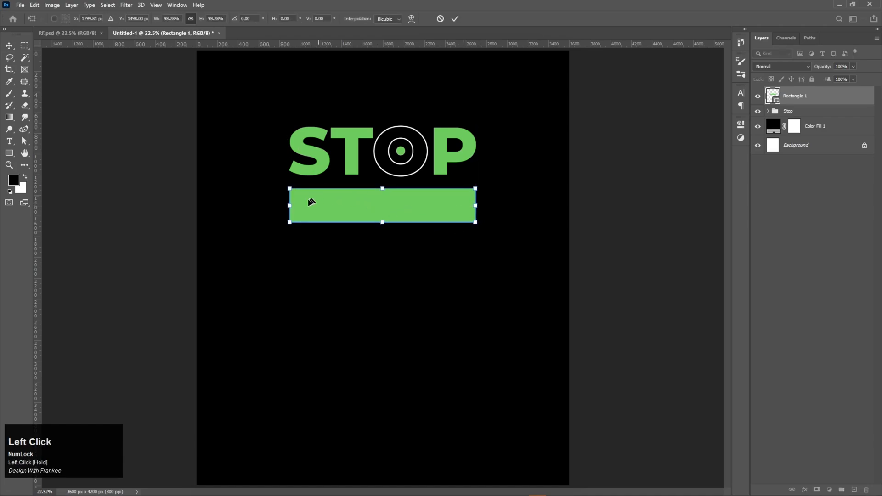
pyautogui.moveTo(290, 207); pyautogui.dragTo(289, 207)
pyautogui.moveTo(379, 225); pyautogui.dragTo(383, 222)
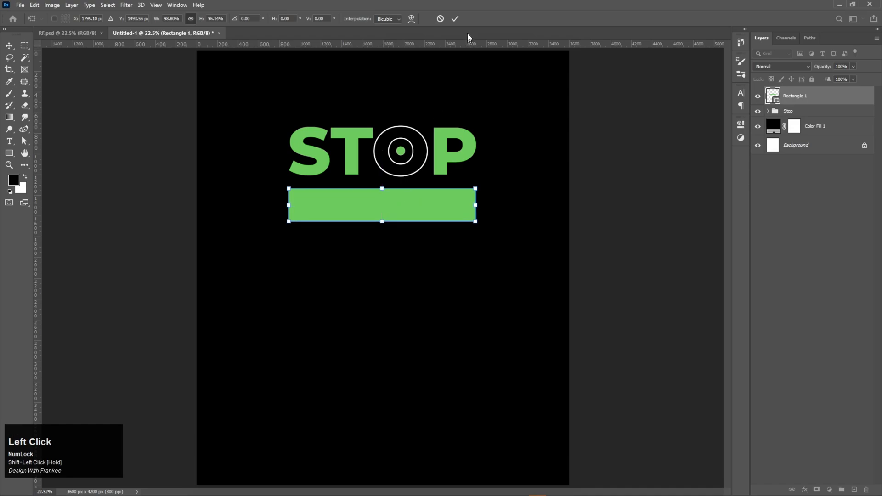
pyautogui.click(455, 19)
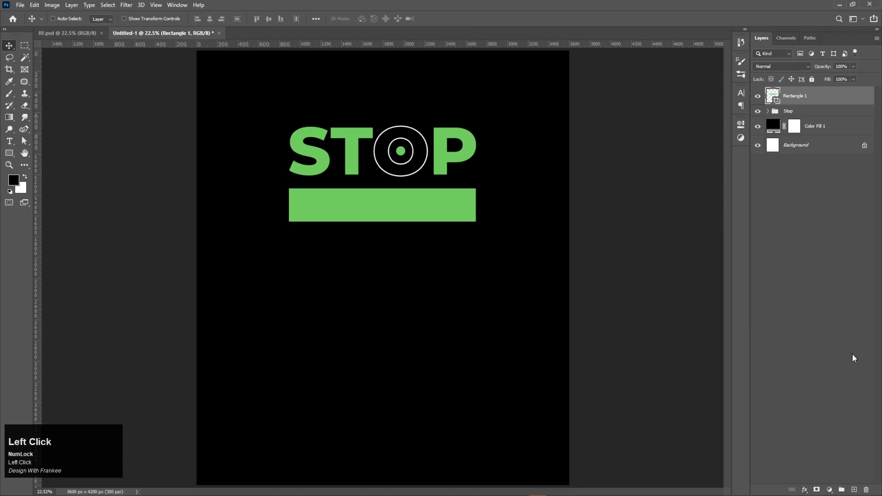
# Add the text DOUBTING in Montserrat ExtraBold on the empty canvas below the green rectangle.
pyautogui.rightClick(9, 141)
pyautogui.click(34, 143)
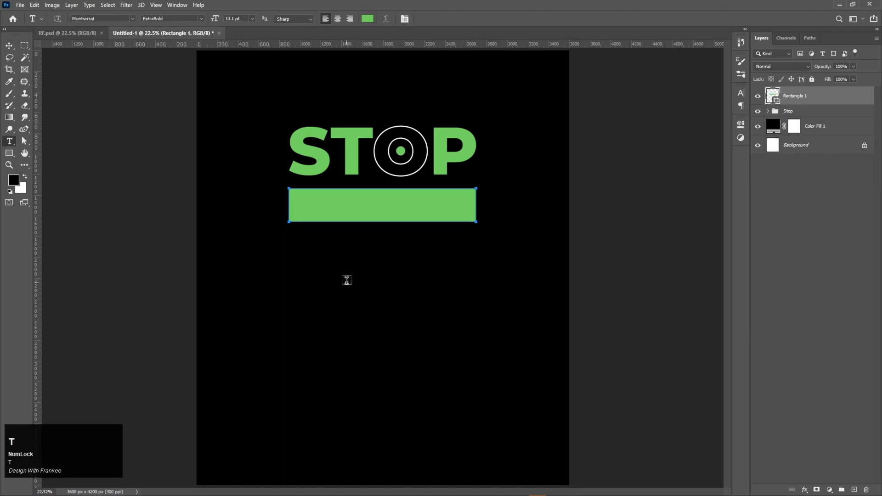
pyautogui.click(346, 279)
pyautogui.write('DOUBTING')
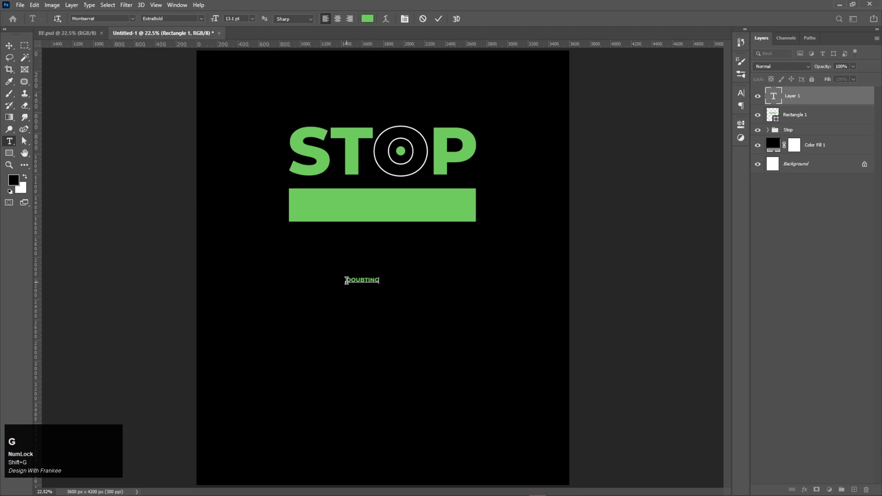
# Change the colour of the whole DOUBTING text to white ffffff and commit the text.
pyautogui.hotkey('ctrl', 'a')
pyautogui.click(367, 19)
pyautogui.click(639, 83)
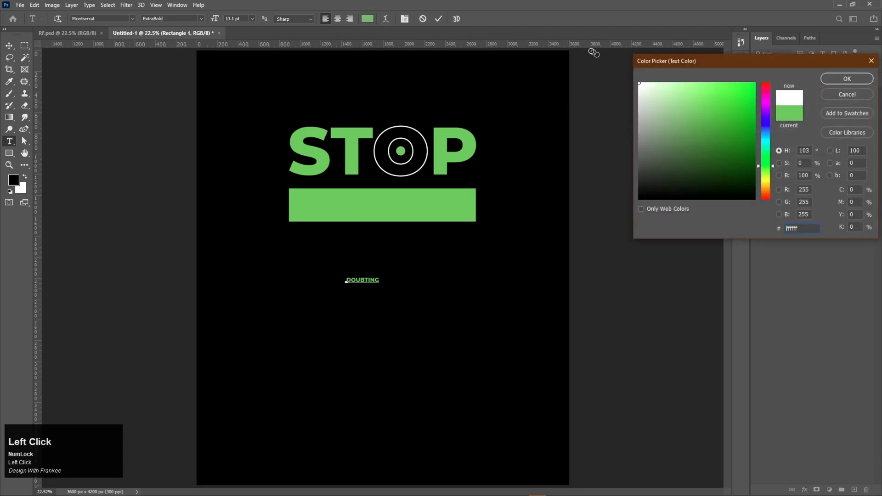
pyautogui.click(835, 79)
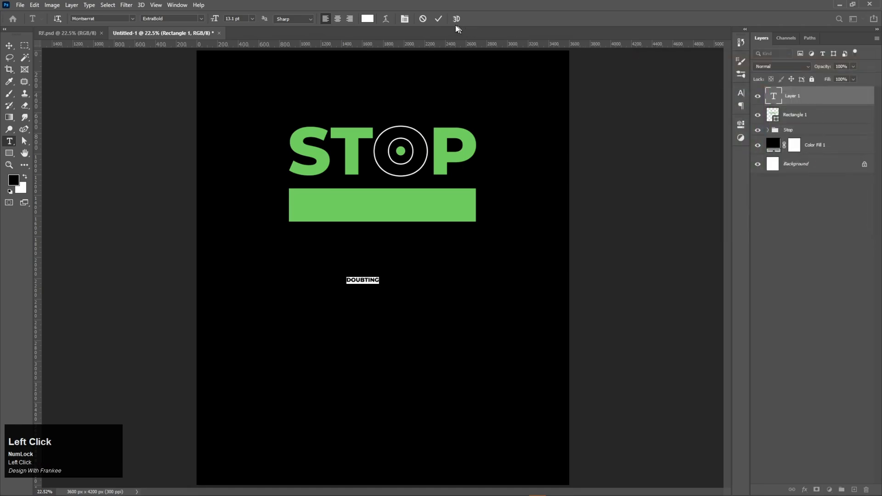
pyautogui.click(438, 19)
# Scale the DOUBTING text to about 538% and place it on the green rectangle with narrow side margins.
pyautogui.hotkey('ctrl', 't')
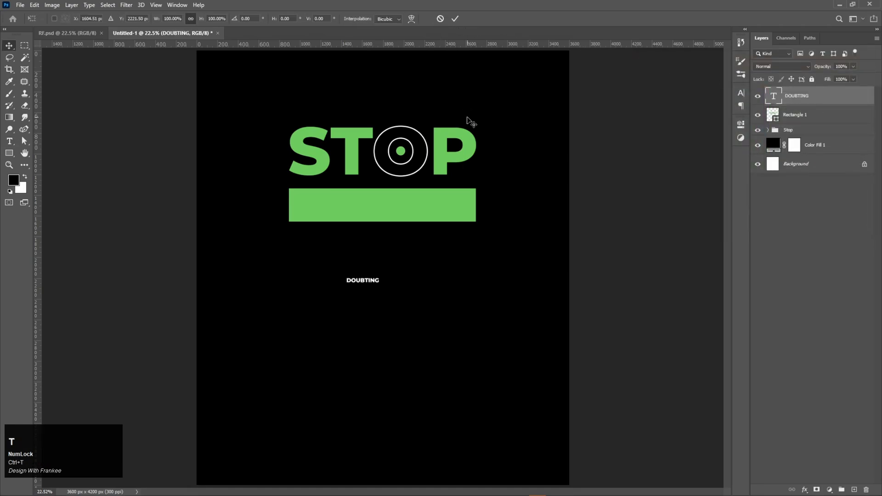
pyautogui.moveTo(379, 283); pyautogui.dragTo(383, 208)
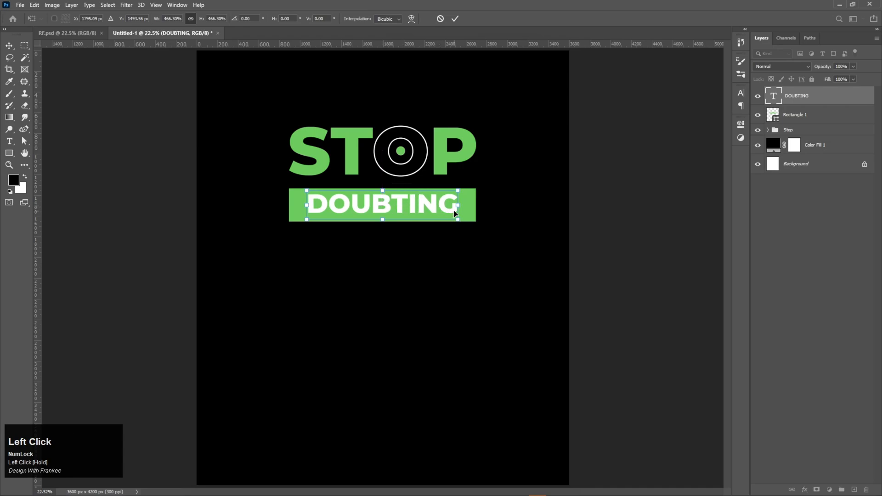
pyautogui.moveTo(459, 208); pyautogui.dragTo(469, 208)
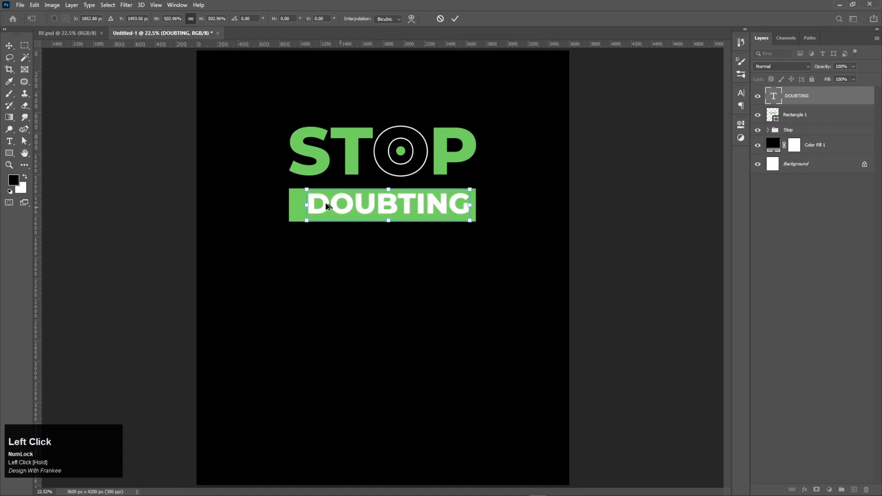
pyautogui.moveTo(307, 205); pyautogui.dragTo(296, 208)
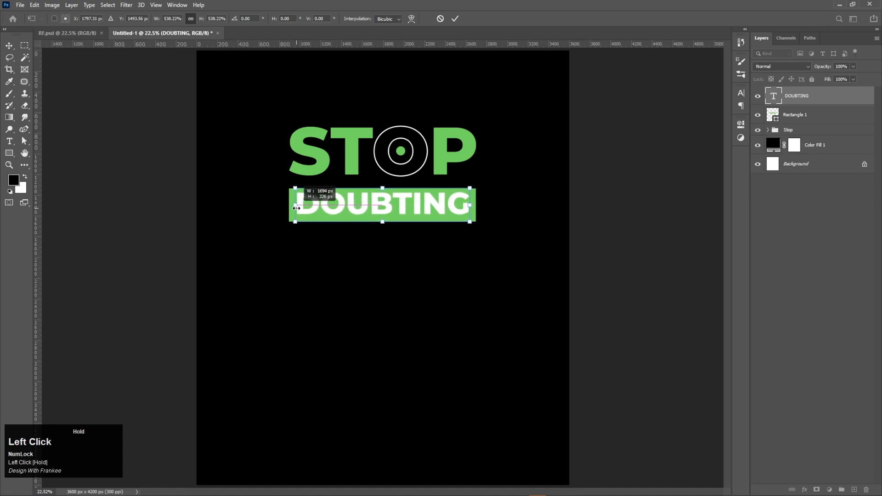
pyautogui.doubleClick(360, 208)
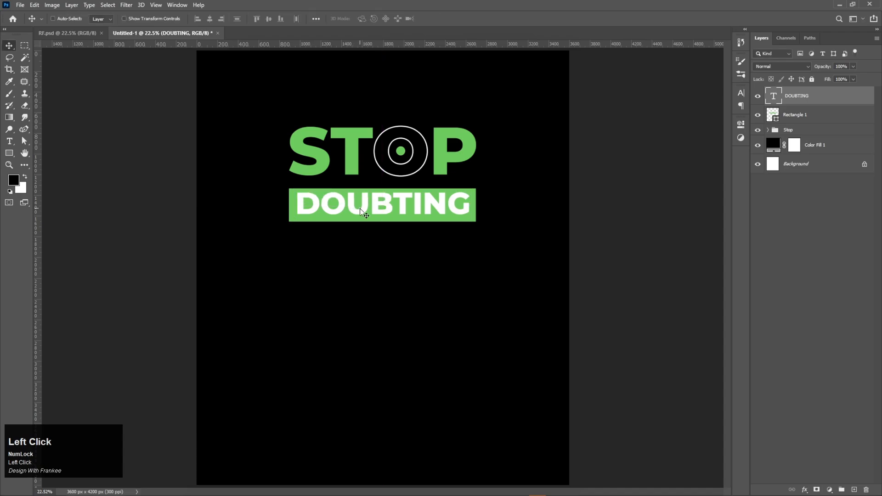
# Align the DOUBTING text and the green rectangle on their horizontal and vertical centres.
pyautogui.keyDown('ctrl'); pyautogui.click(813, 115); pyautogui.keyUp('ctrl')
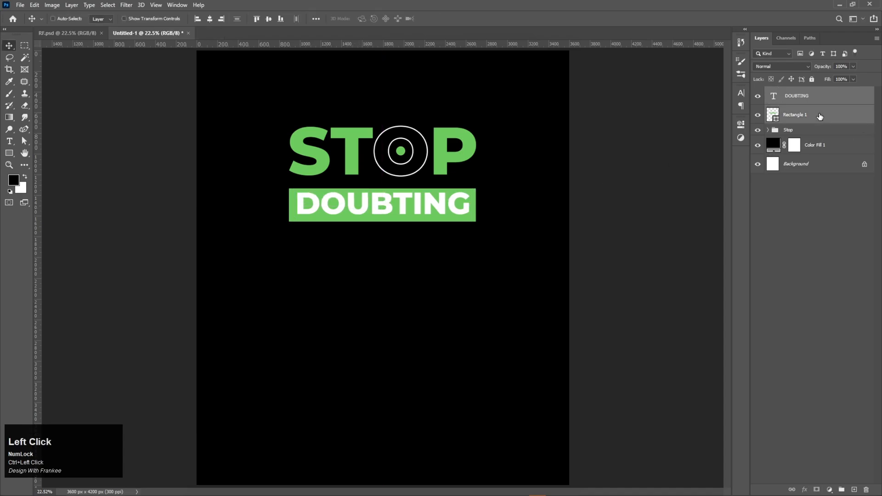
pyautogui.click(210, 19)
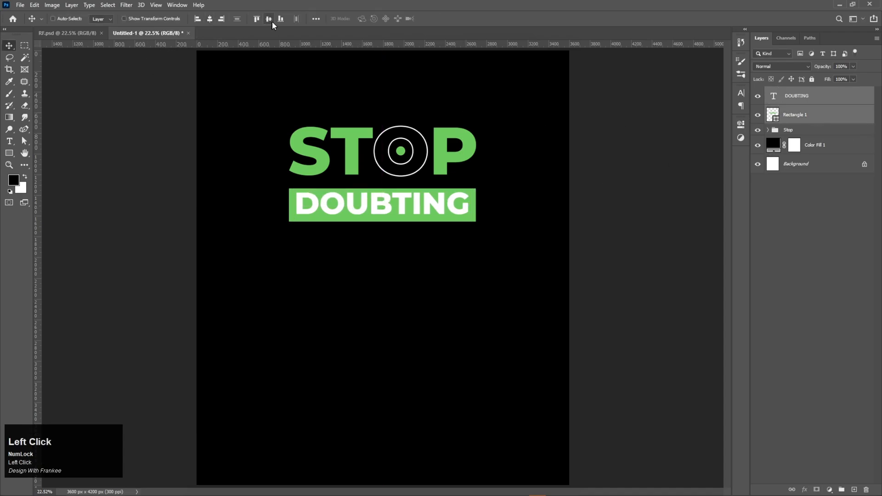
pyautogui.click(269, 19)
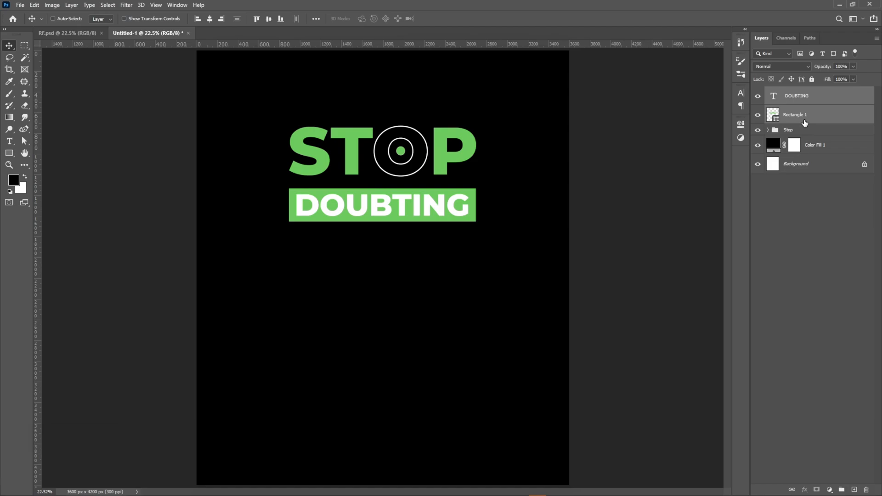
# Group the DOUBTING text with its green rectangle and name the group Doubting.
pyautogui.hotkey('ctrl', 'g')
pyautogui.click(792, 96)
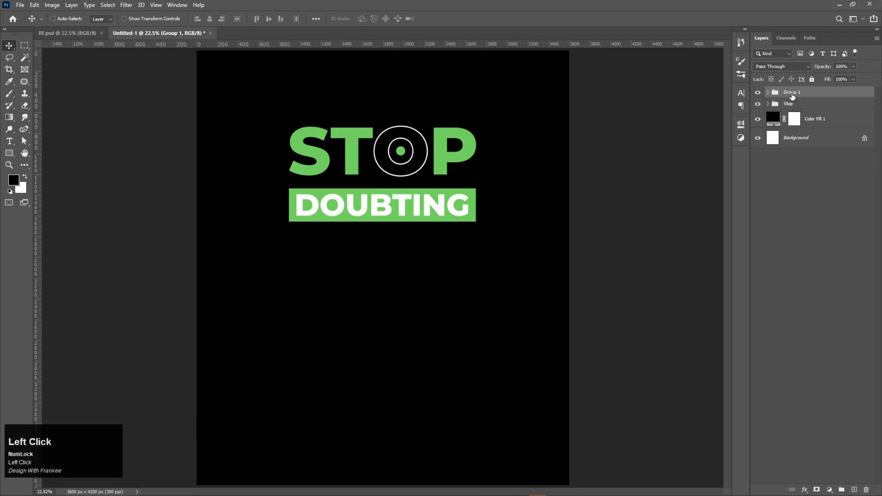
pyautogui.write('Doubting')
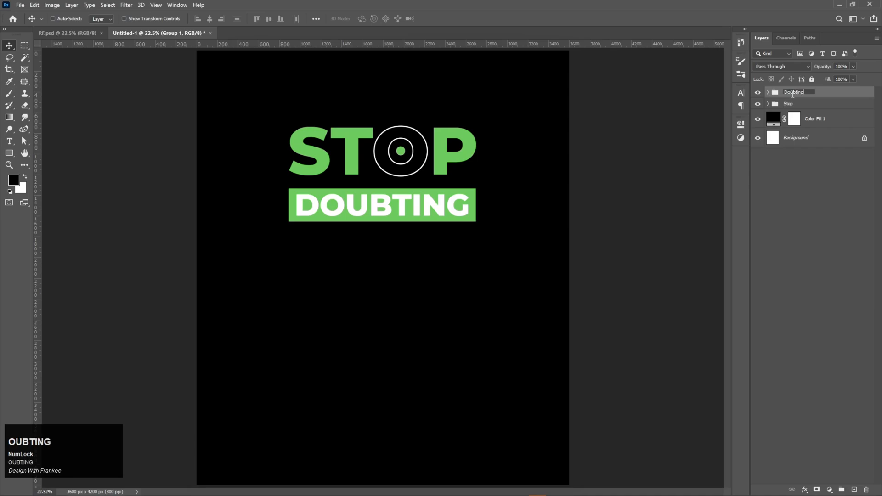
pyautogui.press('Return')
pyautogui.click(792, 96)
# Add the white text YO in Montserrat ExtraBold on the empty canvas below the green bar.
pyautogui.click(14, 144)
pyautogui.rightClick(11, 145)
pyautogui.click(55, 143)
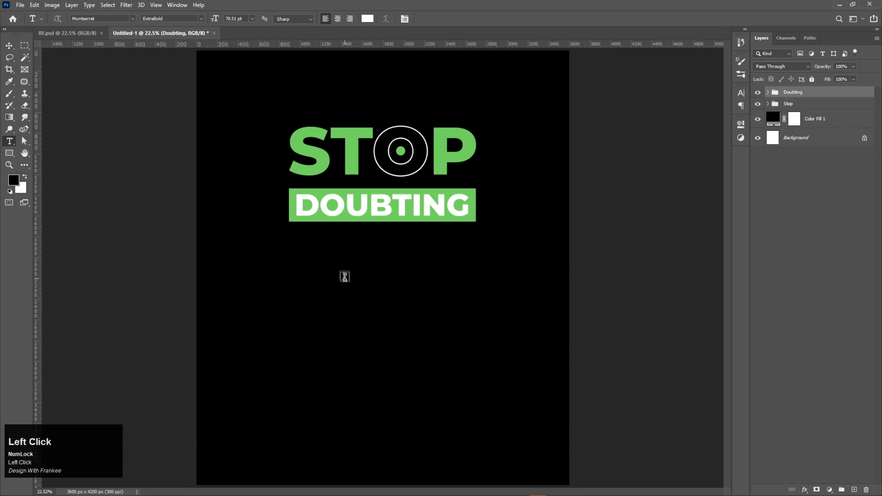
pyautogui.click(341, 268)
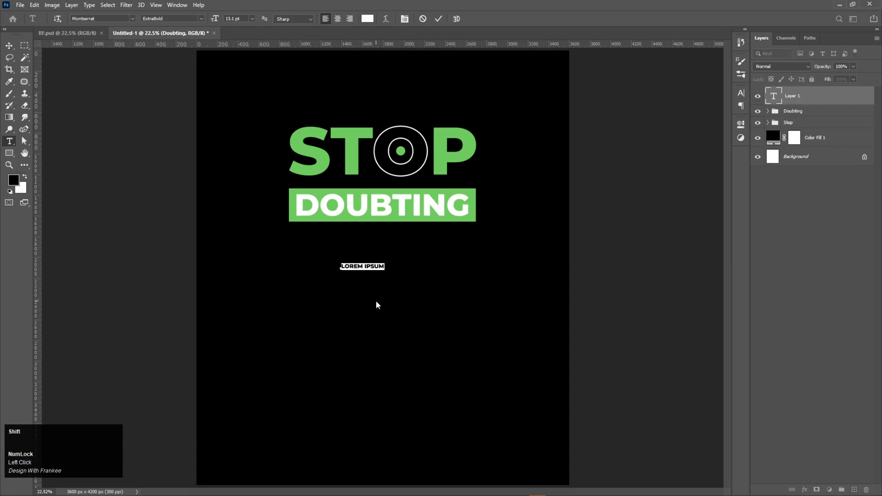
pyautogui.write('YO')
pyautogui.hotkey('ctrl', 'a')
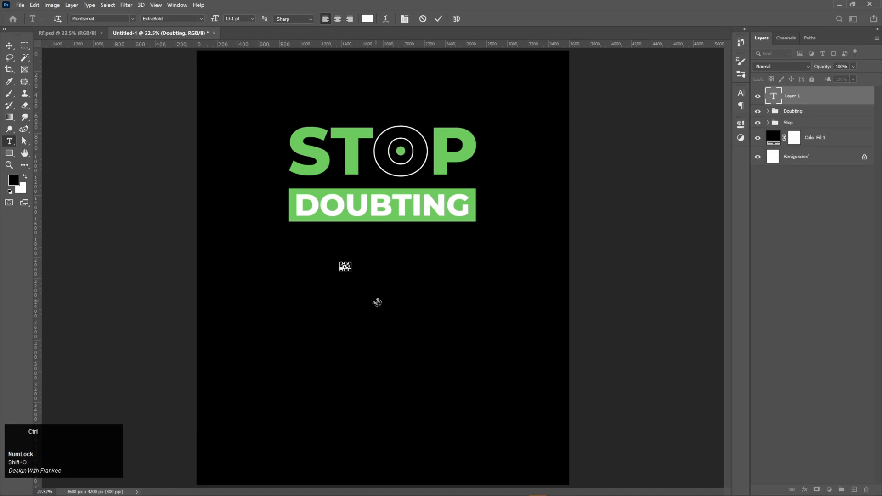
pyautogui.click(438, 19)
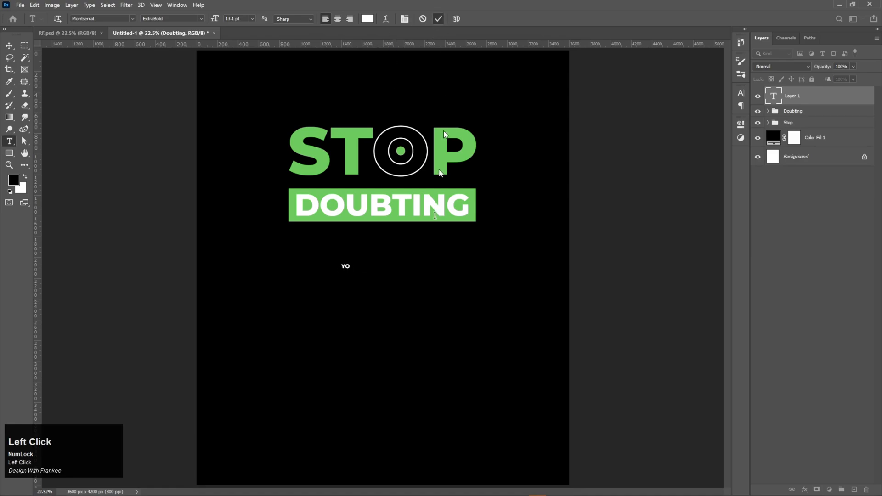
# Enlarge the YO text to nearly the width of the green bar and position it just below the bar.
pyautogui.press('v')
pyautogui.hotkey('ctrl', 't')
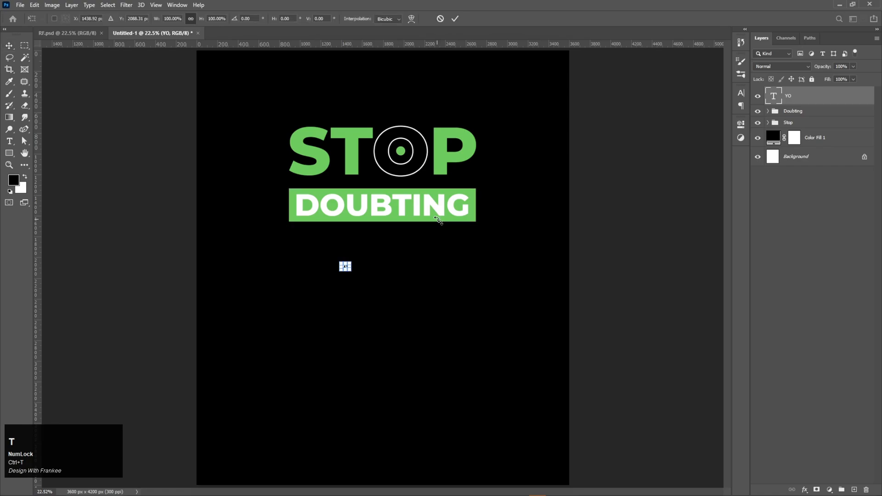
pyautogui.moveTo(349, 266); pyautogui.dragTo(378, 284)
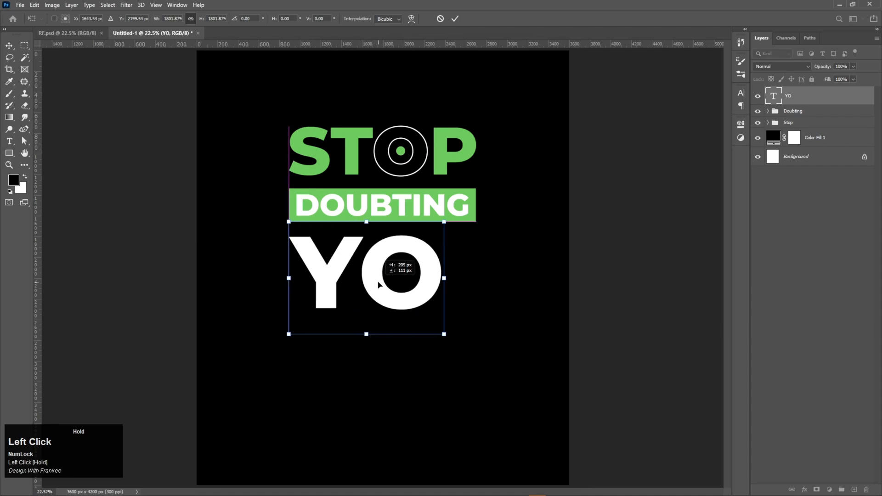
pyautogui.moveTo(444, 278); pyautogui.dragTo(477, 285)
pyautogui.doubleClick(443, 280)
pyautogui.moveTo(382, 262); pyautogui.dragTo(384, 269)
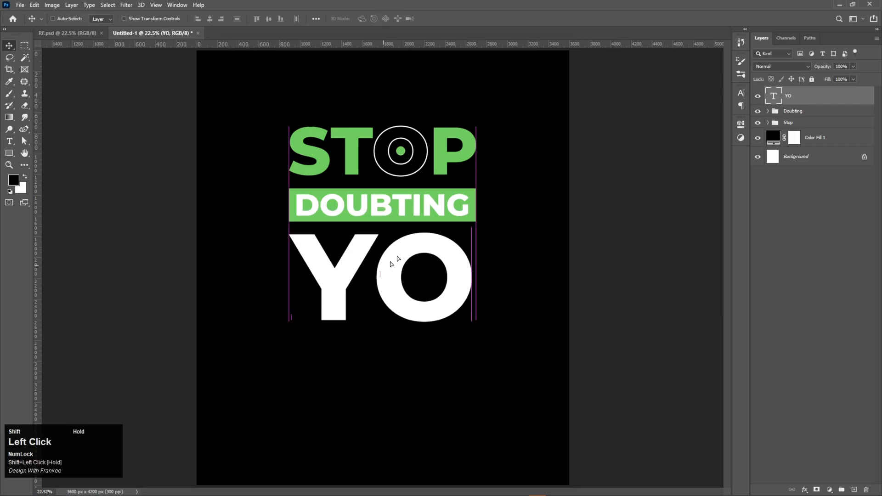
# Duplicate the YO text layer, hide the original, and set the copy's fill to 0%.
pyautogui.press('ctrl')
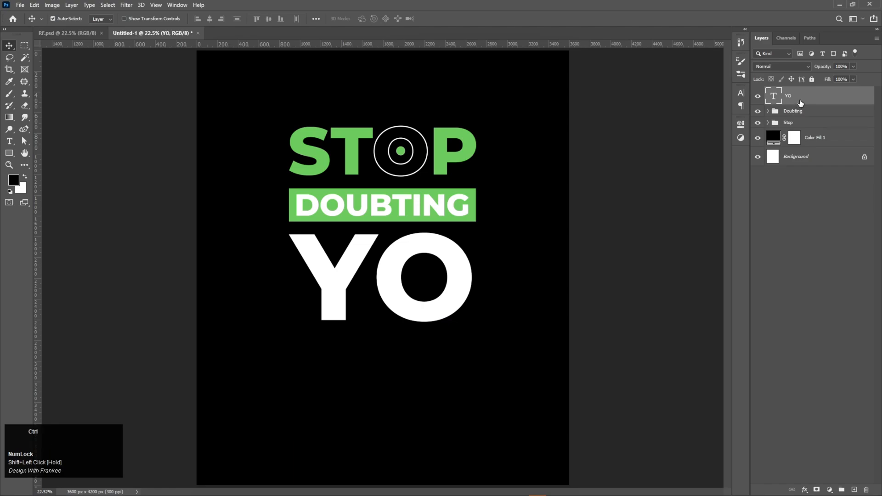
pyautogui.hotkey('ctrl', 'j')
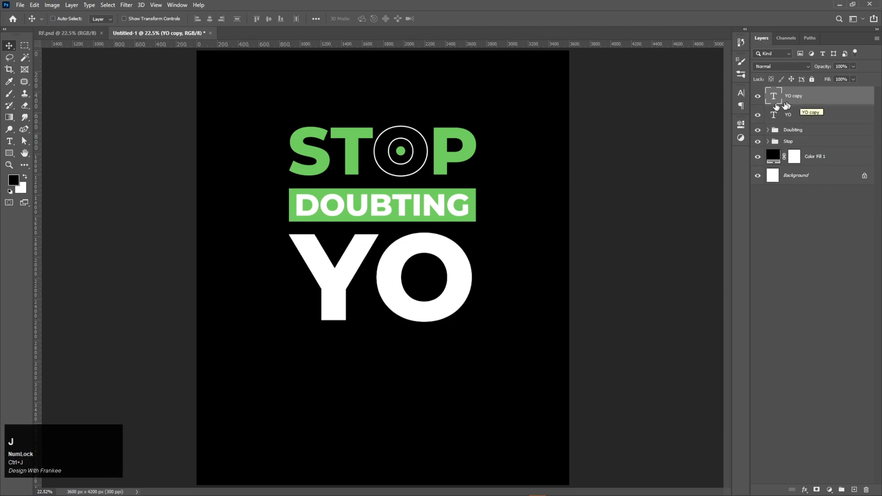
pyautogui.click(758, 115)
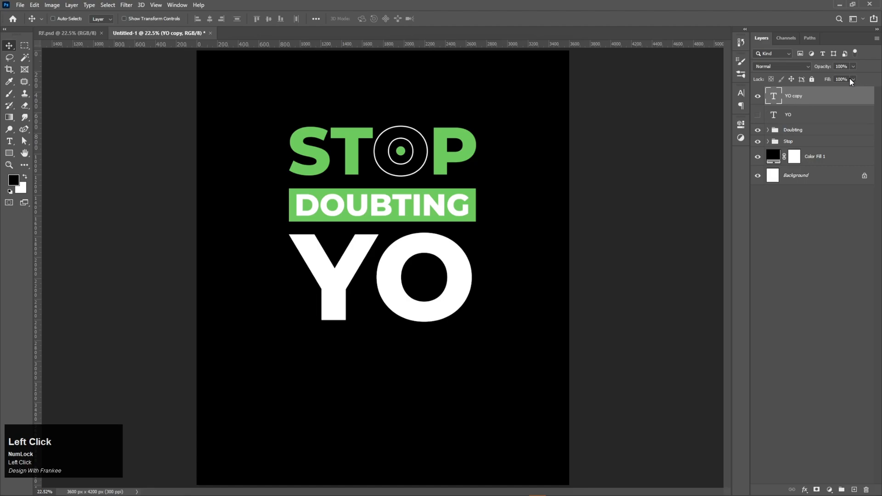
pyautogui.moveTo(851, 78); pyautogui.dragTo(803, 94)
pyautogui.rightClick(803, 99)
pyautogui.click(783, 93)
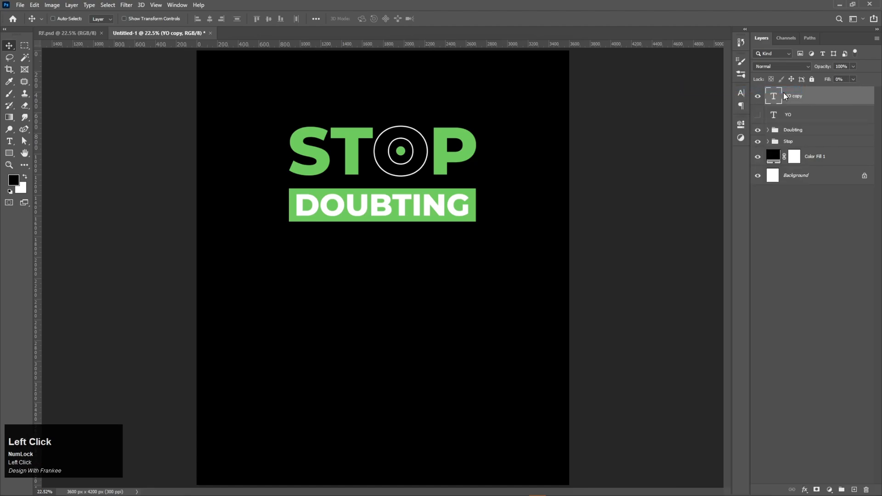
# Give the YO copy a white 10 px outside stroke and collapse its effects list.
pyautogui.doubleClick(784, 92)
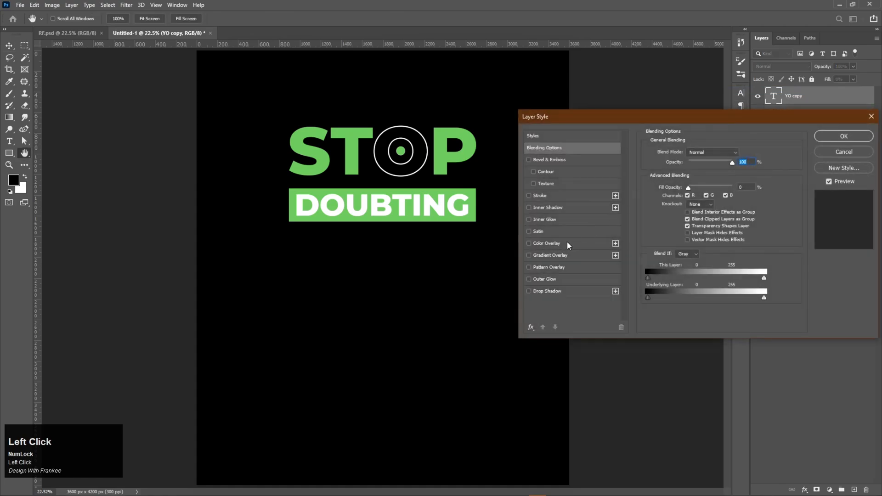
pyautogui.click(545, 195)
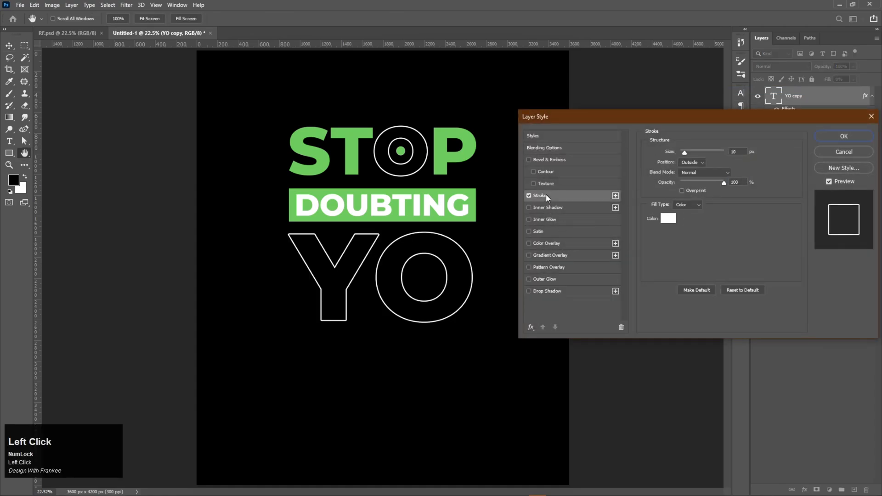
pyautogui.click(838, 137)
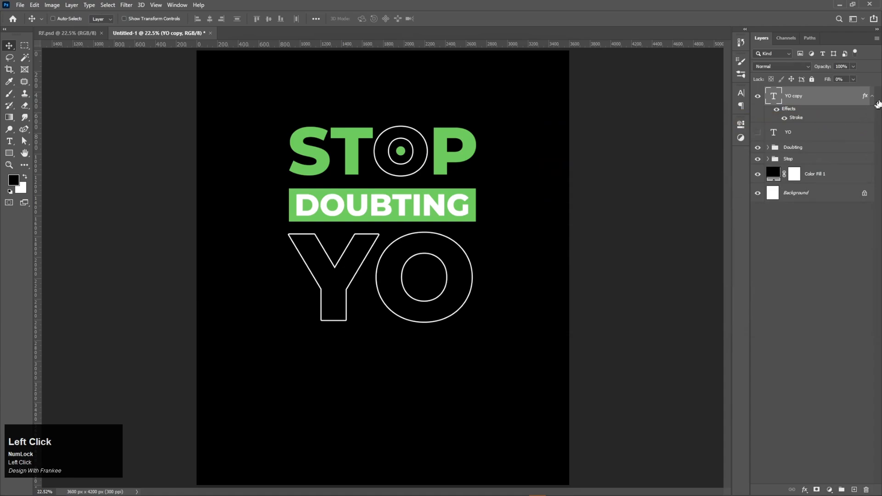
pyautogui.click(872, 96)
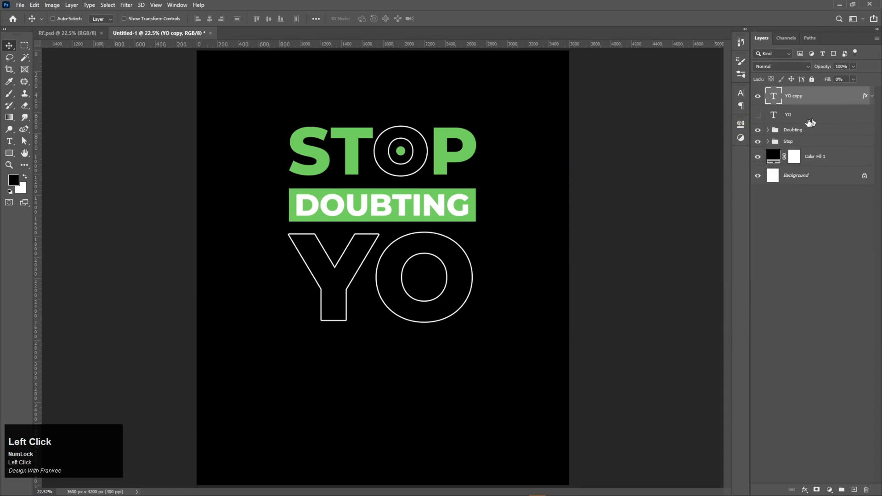
# Add a layer mask to the YO copy and brush black over the outlined Y to hide it.
pyautogui.click(757, 115)
pyautogui.click(757, 118)
pyautogui.click(816, 490)
pyautogui.press('b')
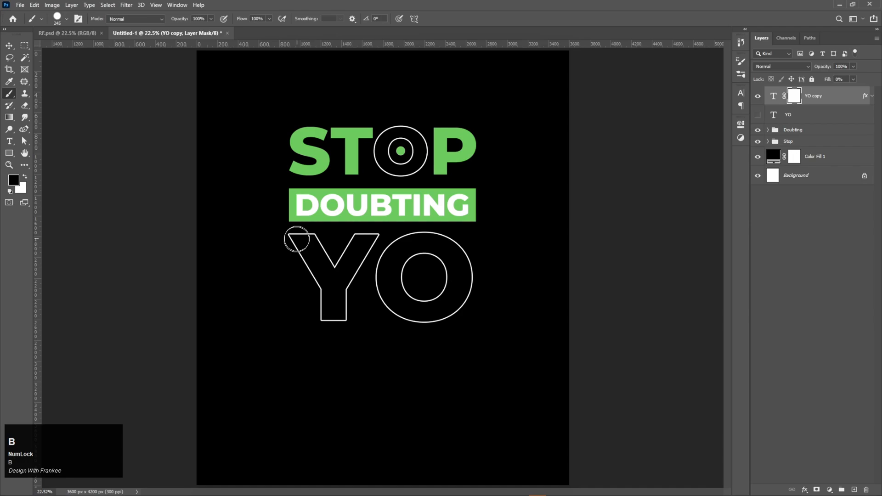
pyautogui.moveTo(296, 240)
pyautogui.mouseDown()
pyautogui.moveTo(358, 236)
pyautogui.moveTo(342, 261)
pyautogui.mouseUp()
pyautogui.keyDown('alt'); pyautogui.scroll(2, 341, 263); pyautogui.keyUp('alt')
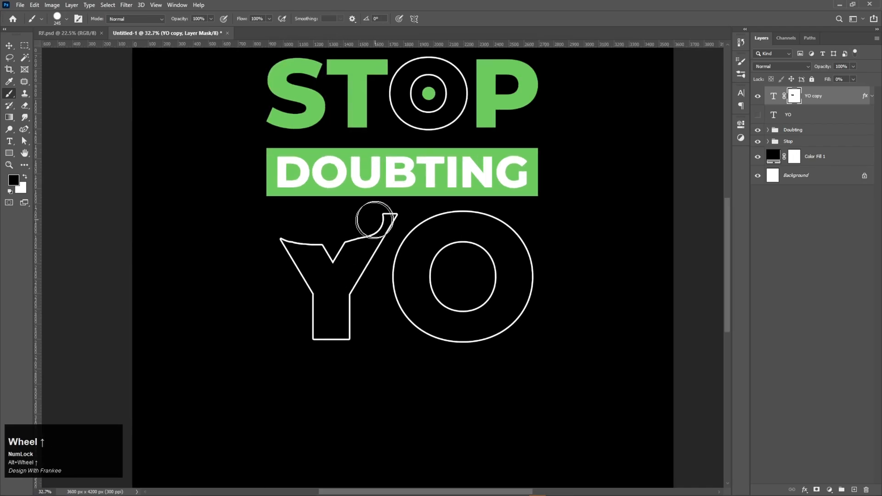
pyautogui.moveTo(379, 211)
pyautogui.mouseDown()
pyautogui.moveTo(386, 208)
pyautogui.moveTo(317, 319)
pyautogui.moveTo(287, 244)
pyautogui.moveTo(324, 252)
pyautogui.moveTo(362, 242)
pyautogui.moveTo(345, 296)
pyautogui.moveTo(347, 337)
pyautogui.mouseUp()
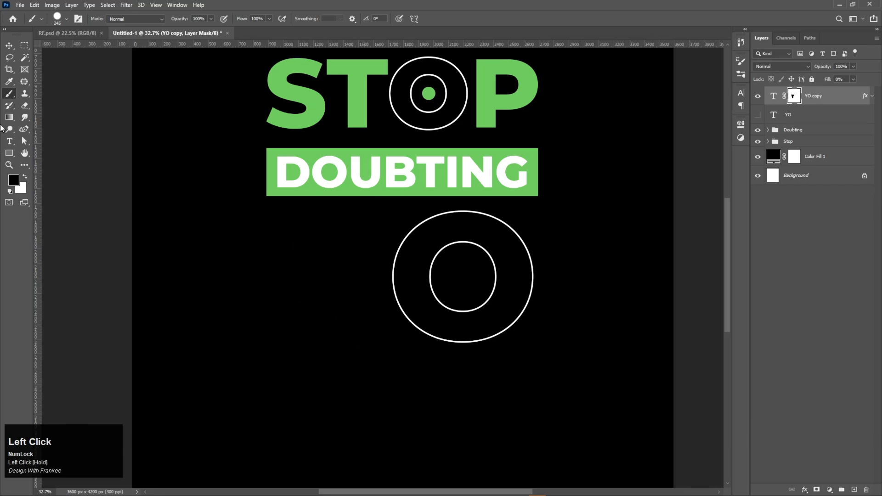
pyautogui.click(10, 56)
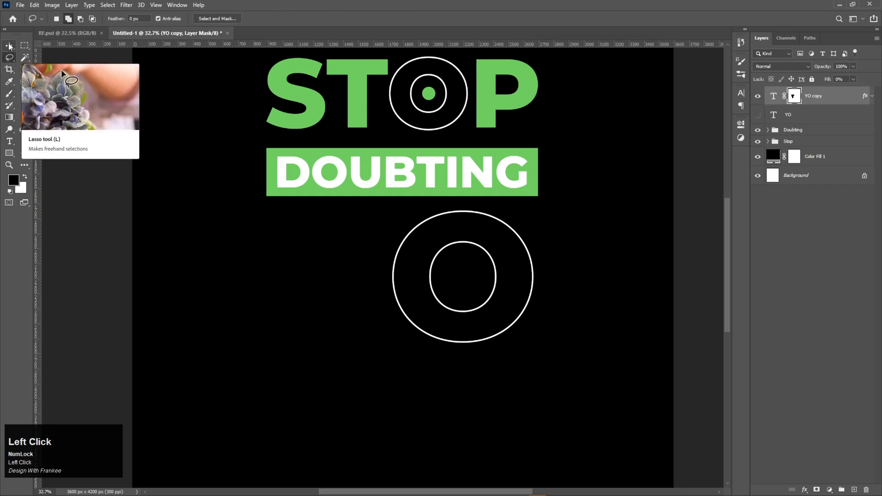
pyautogui.click(9, 46)
# Show the original YO layer, add a layer mask, and brush black over its solid O to hide it.
pyautogui.click(758, 116)
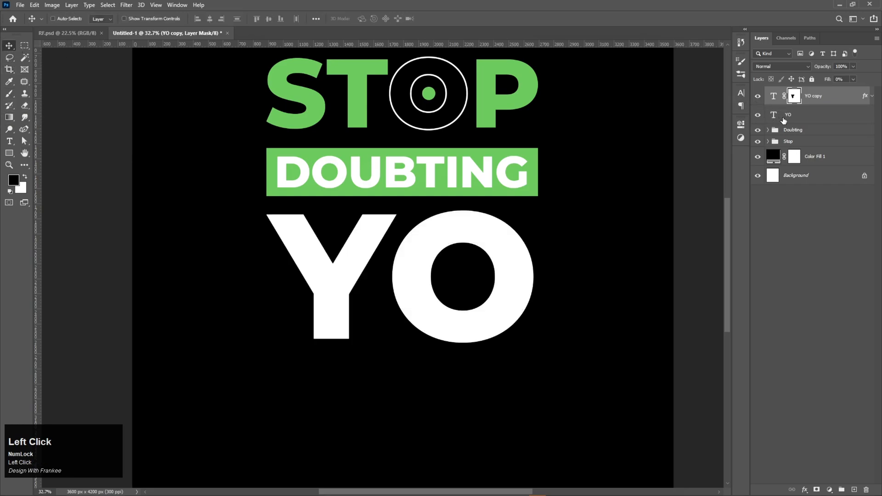
pyautogui.click(784, 121)
pyautogui.click(816, 489)
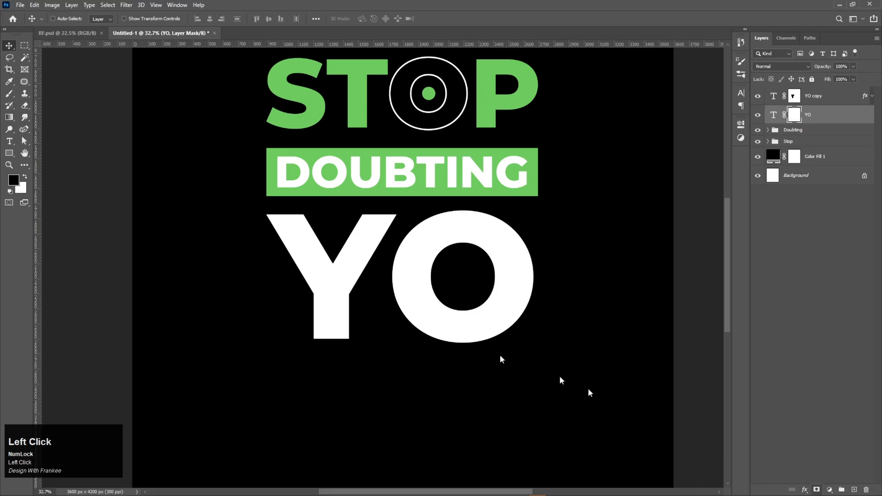
pyautogui.press('b')
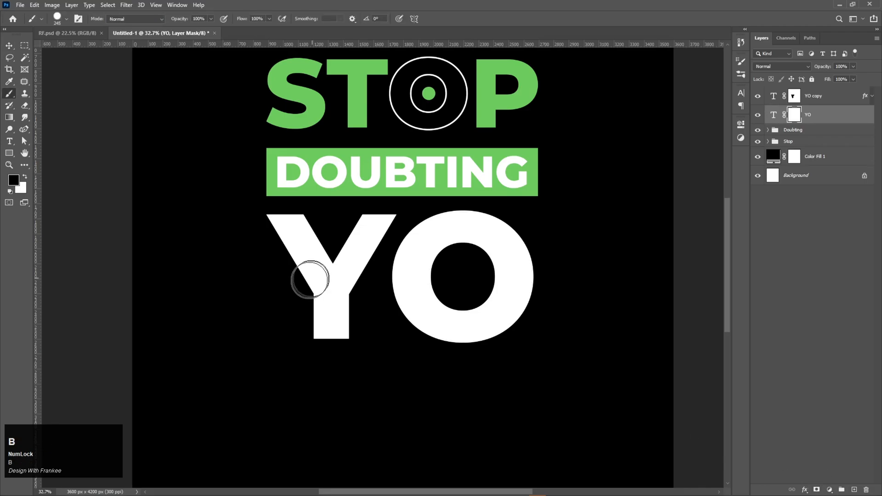
pyautogui.keyDown('alt'); pyautogui.rightClick(312, 279); pyautogui.keyUp('alt')
pyautogui.moveTo(457, 232)
pyautogui.mouseDown()
pyautogui.moveTo(433, 228)
pyautogui.moveTo(410, 268)
pyautogui.moveTo(419, 319)
pyautogui.moveTo(484, 337)
pyautogui.moveTo(521, 271)
pyautogui.moveTo(499, 235)
pyautogui.moveTo(445, 257)
pyautogui.moveTo(463, 315)
pyautogui.moveTo(472, 253)
pyautogui.moveTo(496, 294)
pyautogui.moveTo(485, 273)
pyautogui.moveTo(436, 232)
pyautogui.moveTo(414, 245)
pyautogui.moveTo(404, 296)
pyautogui.moveTo(473, 340)
pyautogui.moveTo(541, 286)
pyautogui.moveTo(492, 236)
pyautogui.moveTo(452, 256)
pyautogui.moveTo(482, 276)
pyautogui.moveTo(474, 274)
pyautogui.mouseUp()
# Group the YO and YO copy layers and name the group Yo.
pyautogui.press('v')
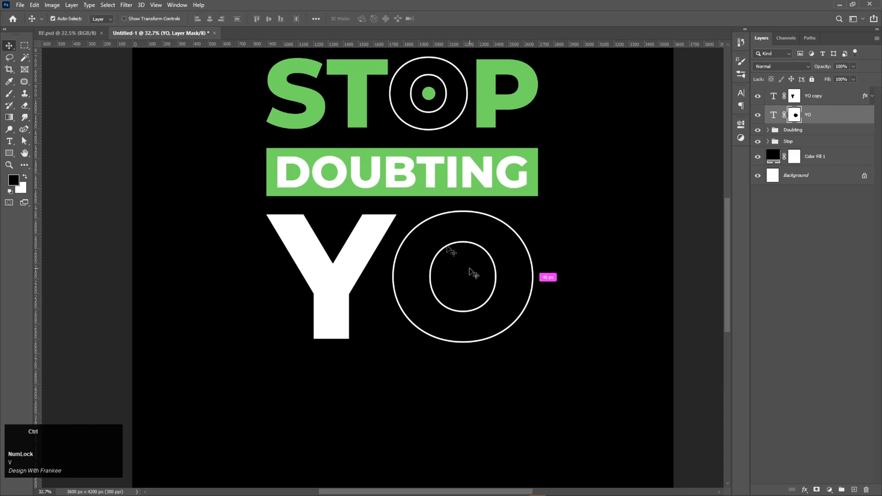
pyautogui.hotkey('ctrl', '0')
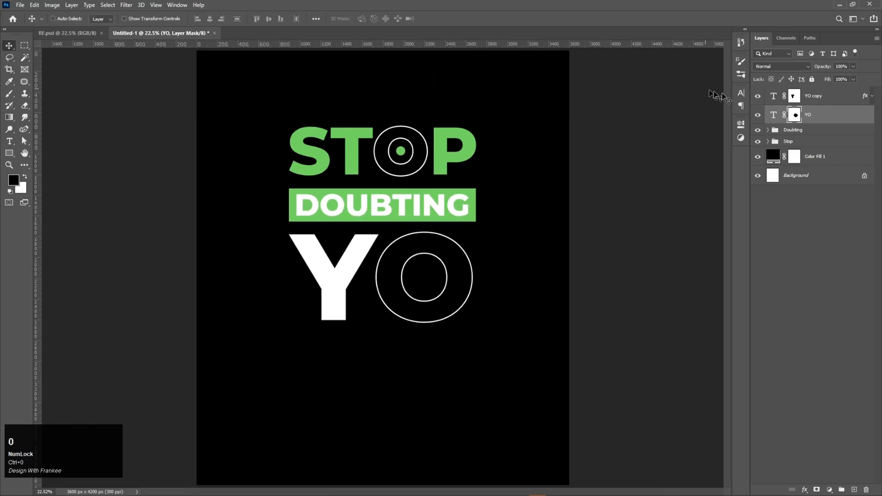
pyautogui.keyDown('ctrl'); pyautogui.click(811, 103); pyautogui.keyUp('ctrl')
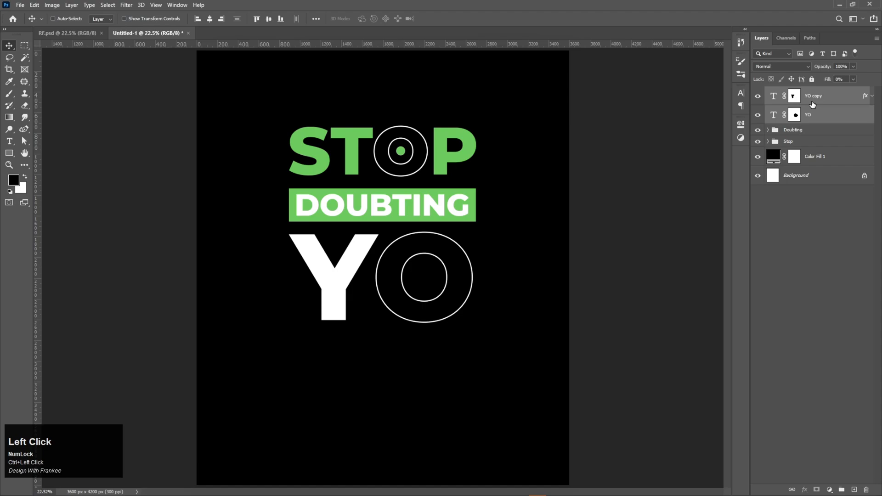
pyautogui.hotkey('ctrl', 'g')
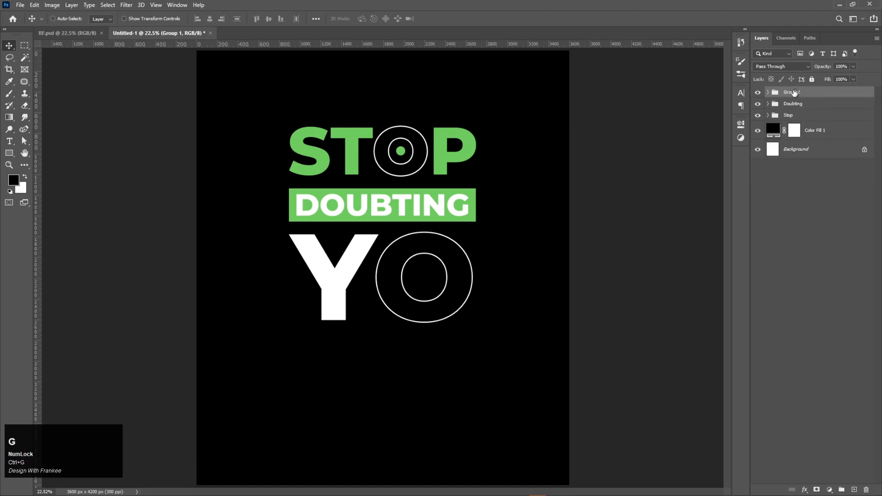
pyautogui.doubleClick(795, 91)
pyautogui.write('Yo')
pyautogui.press('Return')
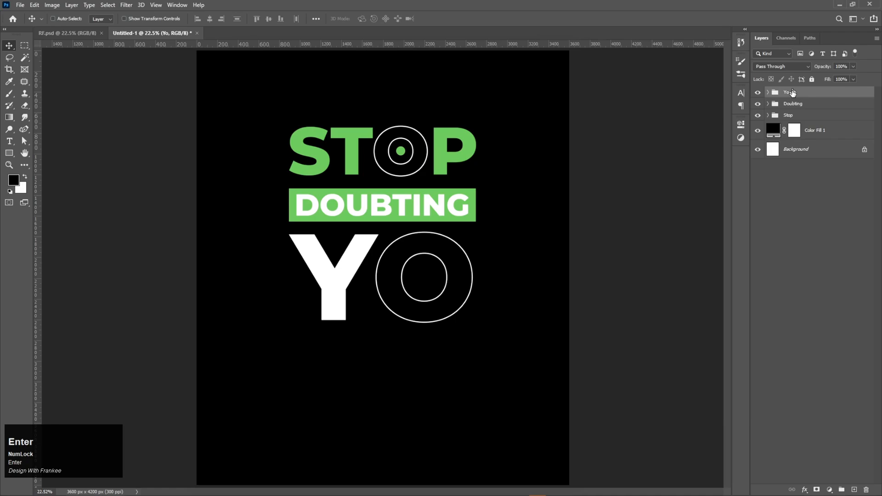
# Duplicate the Ellipse 1 dot from the Stop group and move the copy into the Yo group.
pyautogui.click(769, 116)
pyautogui.click(801, 133)
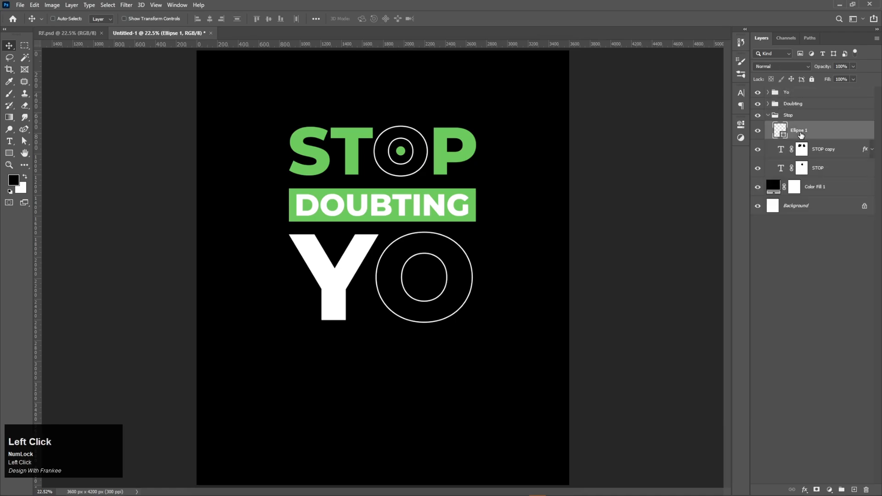
pyautogui.hotkey('ctrl', 'j')
pyautogui.moveTo(801, 134); pyautogui.dragTo(799, 93)
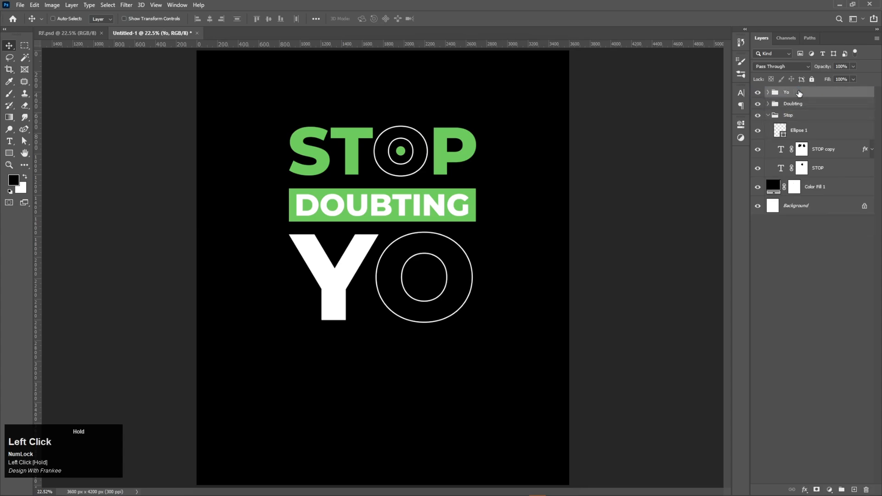
pyautogui.click(767, 115)
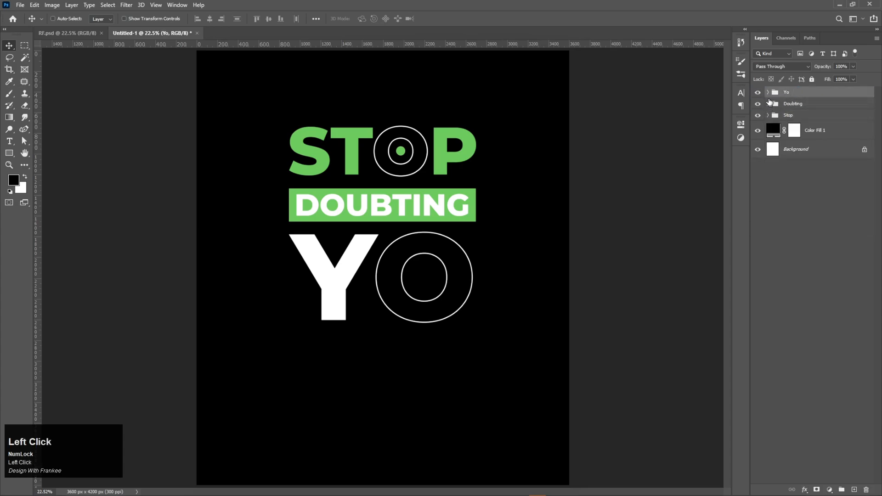
pyautogui.click(767, 92)
pyautogui.click(802, 110)
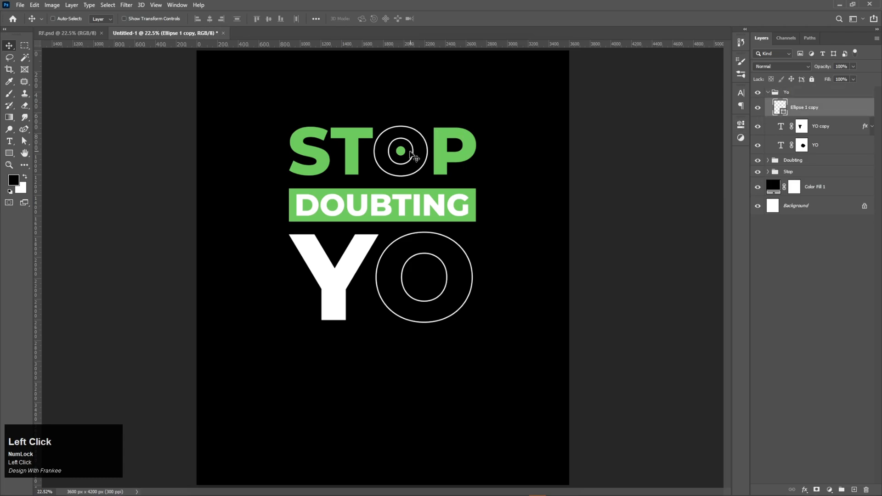
# Place the copied green dot in the centre of YO's outlined O and scale it to about 210%.
pyautogui.moveTo(402, 154); pyautogui.dragTo(427, 282)
pyautogui.hotkey('ctrl', 't')
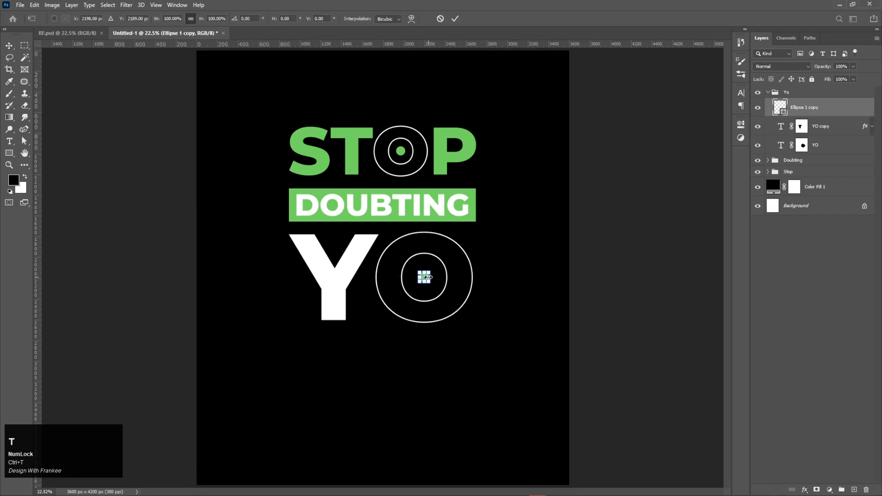
pyautogui.moveTo(430, 277); pyautogui.dragTo(436, 280)
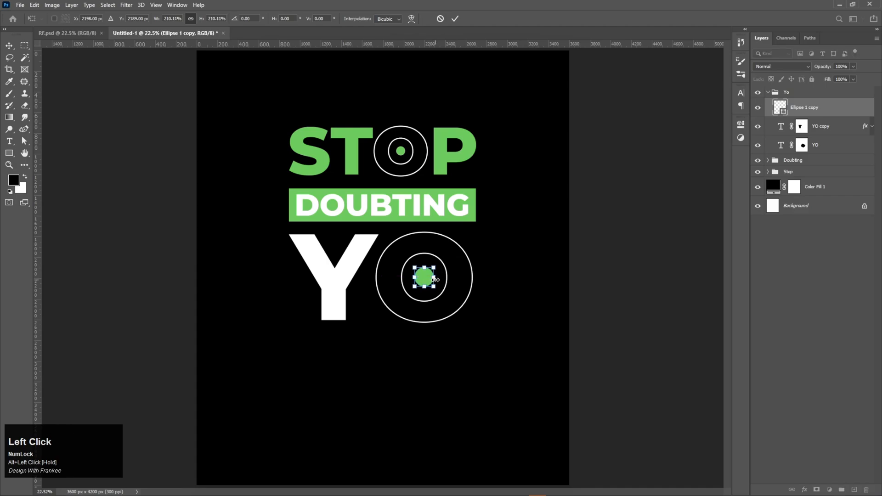
pyautogui.press('Return')
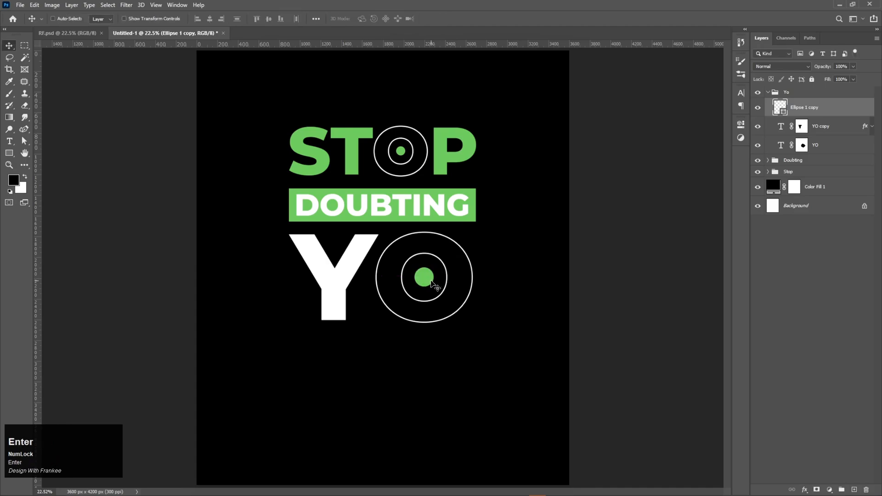
pyautogui.moveTo(425, 279); pyautogui.dragTo(427, 281)
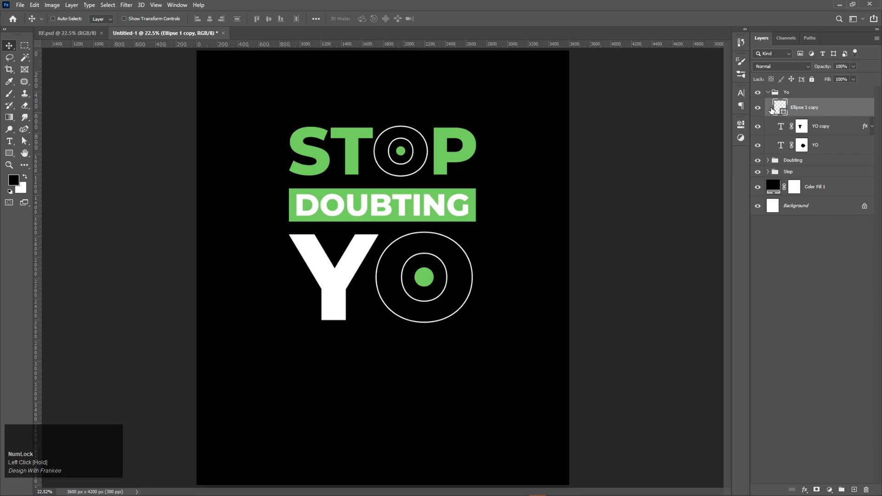
# Align the vertical centres of the green dot and the YO copy layer, and collapse the Yo group.
pyautogui.click(809, 110)
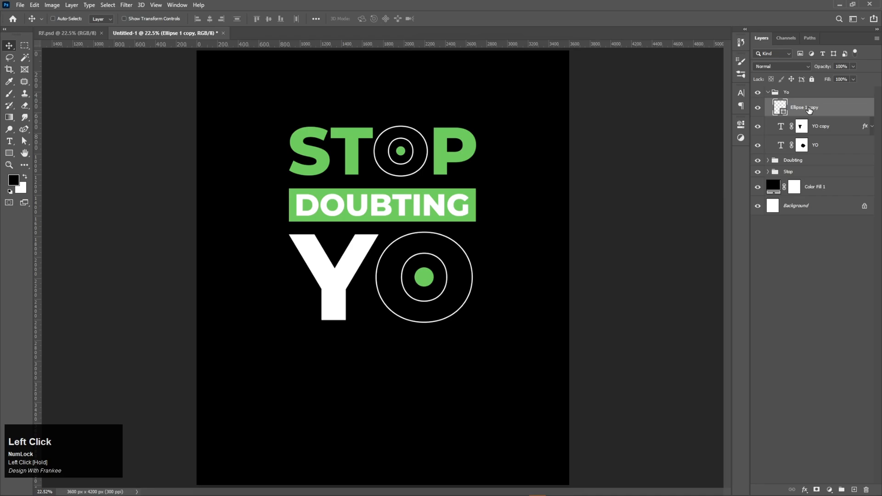
pyautogui.press('ctrl')
pyautogui.keyDown('ctrl'); pyautogui.click(813, 128); pyautogui.keyUp('ctrl')
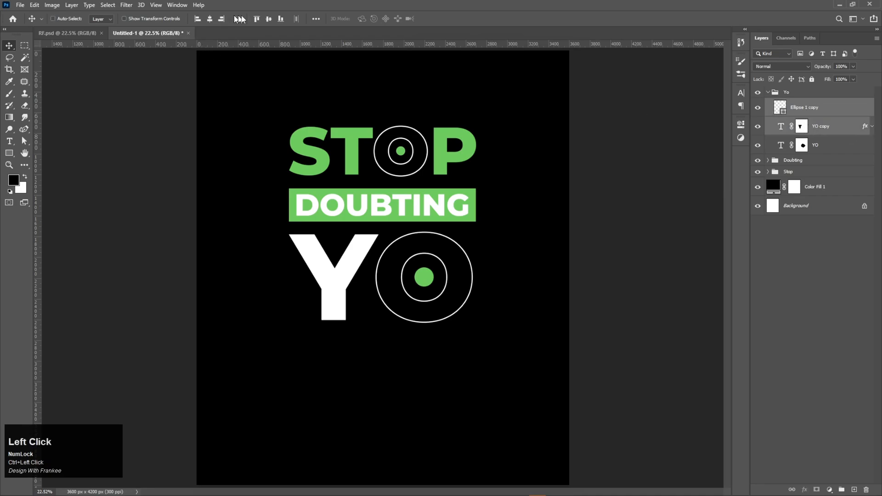
pyautogui.click(269, 19)
pyautogui.click(769, 92)
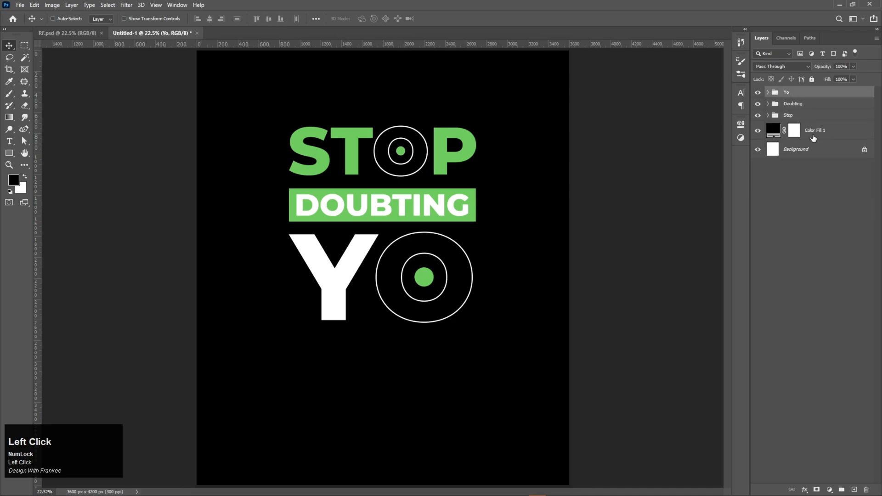
# Add a white Montserrat ExtraBold text layer reading UR below the YO text.
pyautogui.rightClick(9, 141)
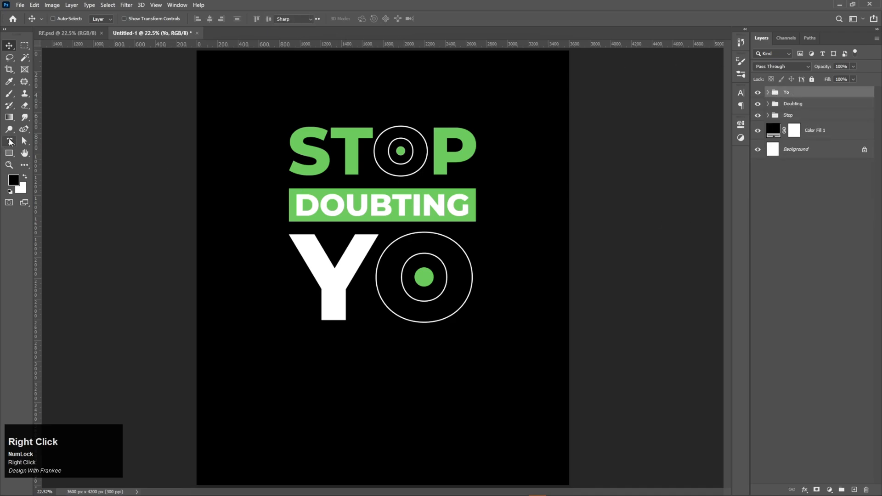
pyautogui.click(33, 143)
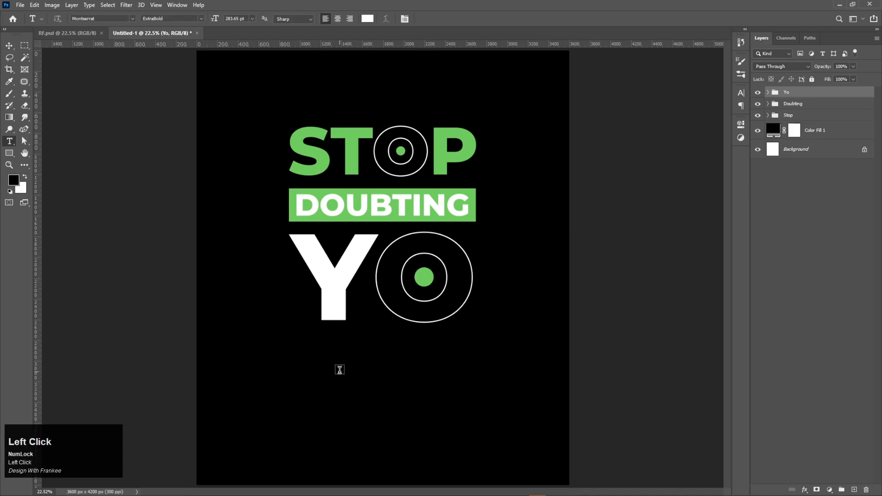
pyautogui.click(339, 370)
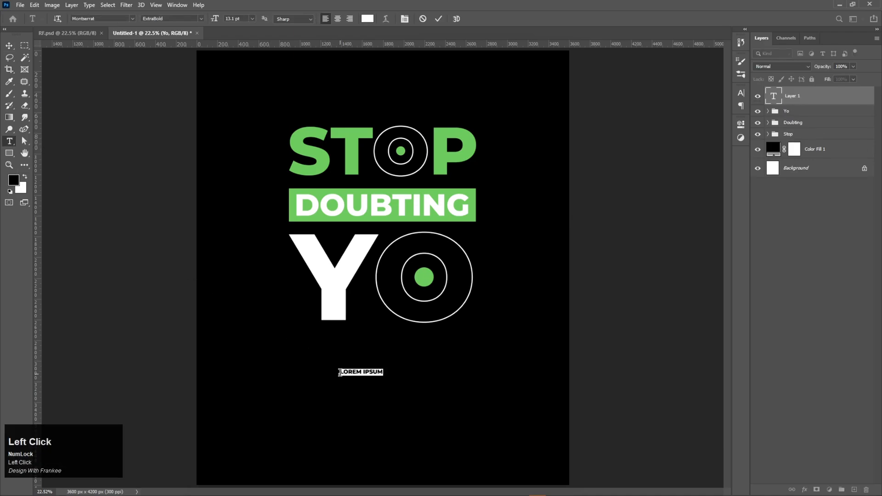
pyautogui.write('U')
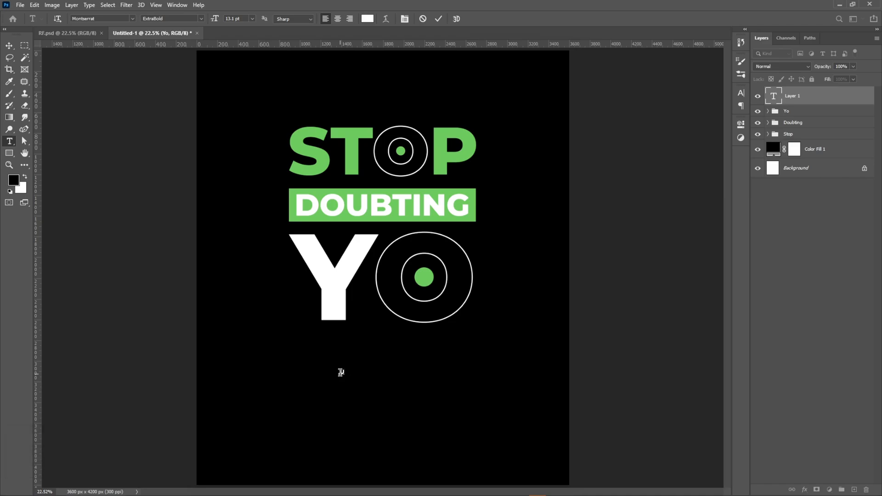
pyautogui.press('shift')
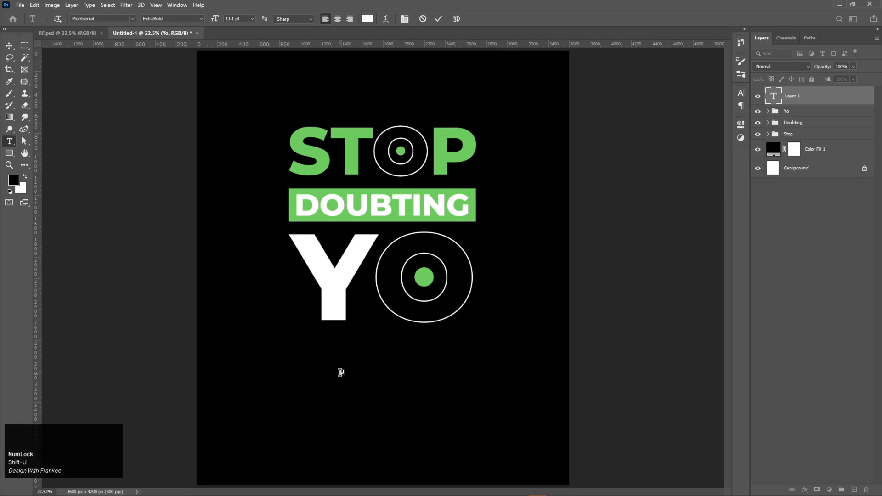
pyautogui.write('R')
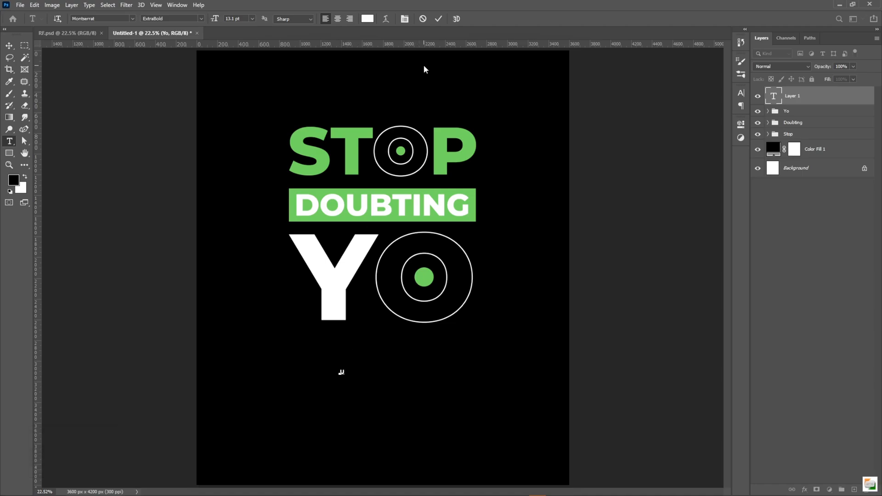
pyautogui.click(439, 18)
pyautogui.press('v')
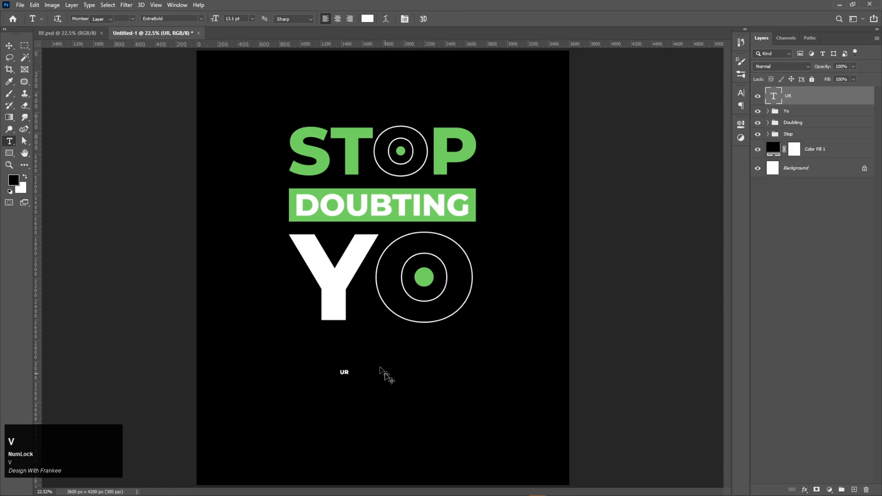
# Enlarge the UR text to nearly the width of YO and position it directly beneath YO.
pyautogui.hotkey('ctrl', 't')
pyautogui.moveTo(350, 371)
pyautogui.mouseDown()
pyautogui.moveTo(425, 372)
pyautogui.moveTo(341, 371)
pyautogui.moveTo(356, 370)
pyautogui.mouseUp()
pyautogui.moveTo(449, 372); pyautogui.dragTo(475, 378)
pyautogui.doubleClick(427, 384)
pyautogui.moveTo(397, 372); pyautogui.dragTo(398, 384)
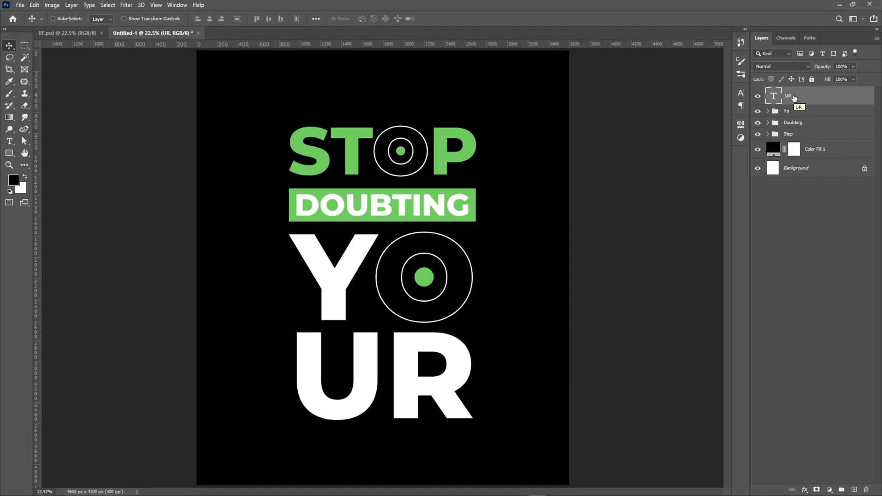
# Duplicate the UR layer twice, hide the original and first copy, and set UR copy 2's fill to 0%.
pyautogui.hotkey('ctrl', 'j')
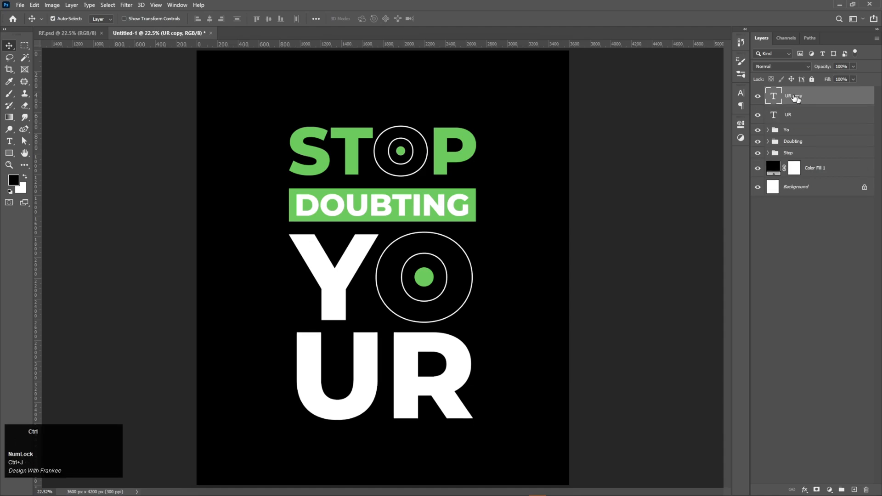
pyautogui.hotkey('ctrl', 'j')
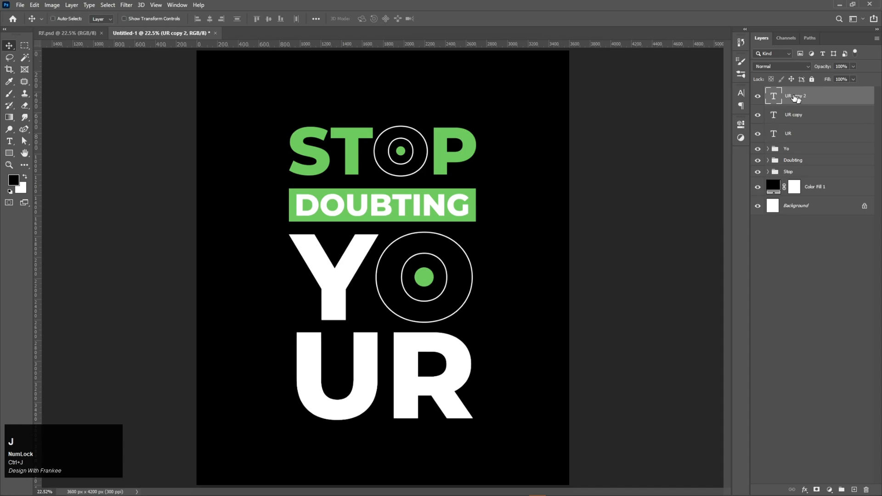
pyautogui.click(758, 134)
pyautogui.click(771, 116)
pyautogui.click(759, 116)
pyautogui.click(834, 95)
pyautogui.click(852, 79)
pyautogui.moveTo(826, 92); pyautogui.dragTo(808, 92)
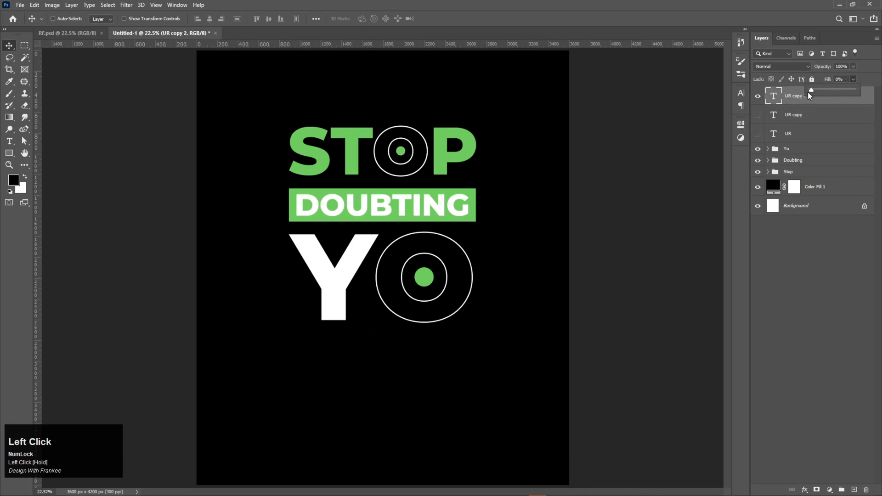
# Give UR copy 2 a white 10 px outside stroke and collapse its effects list.
pyautogui.rightClick(790, 91)
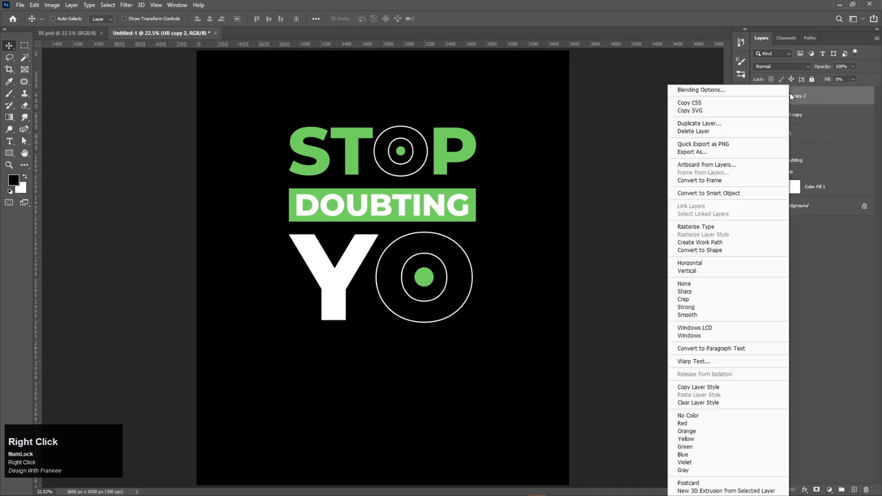
pyautogui.click(779, 92)
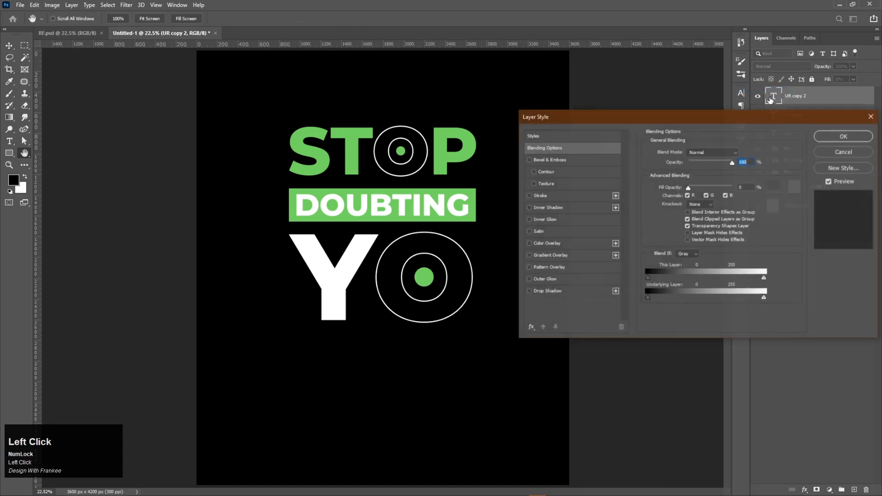
pyautogui.click(554, 196)
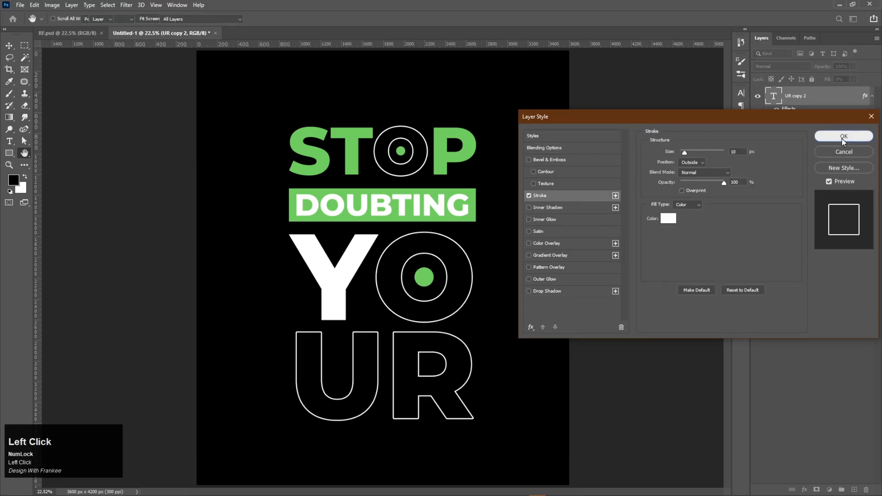
pyautogui.click(843, 137)
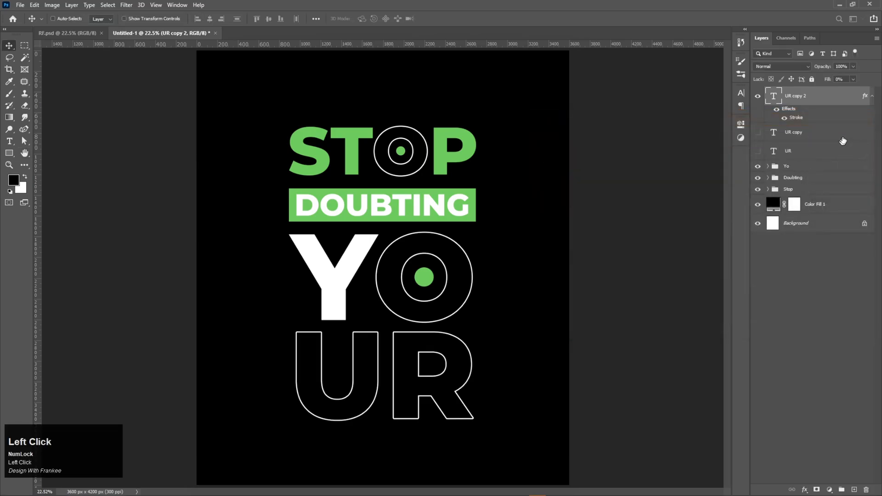
pyautogui.click(872, 96)
# Add a layer mask to UR copy 2 and brush black over the outlined R to hide it.
pyautogui.click(817, 488)
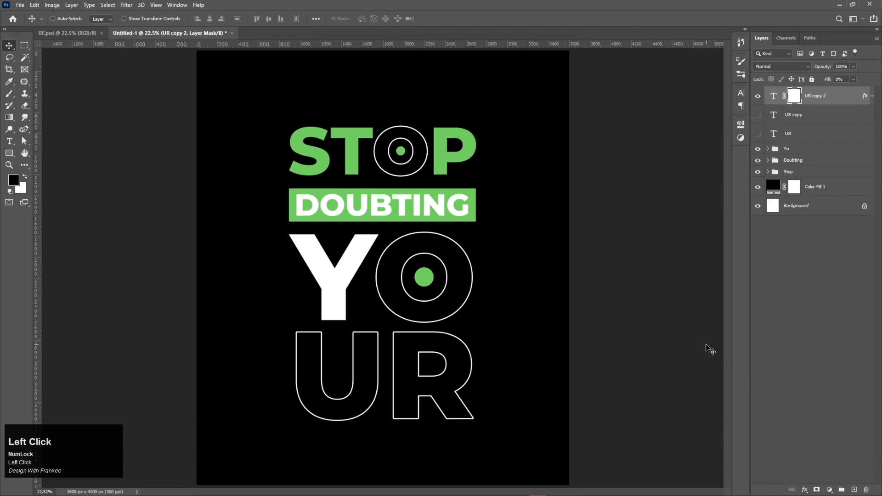
pyautogui.press('b')
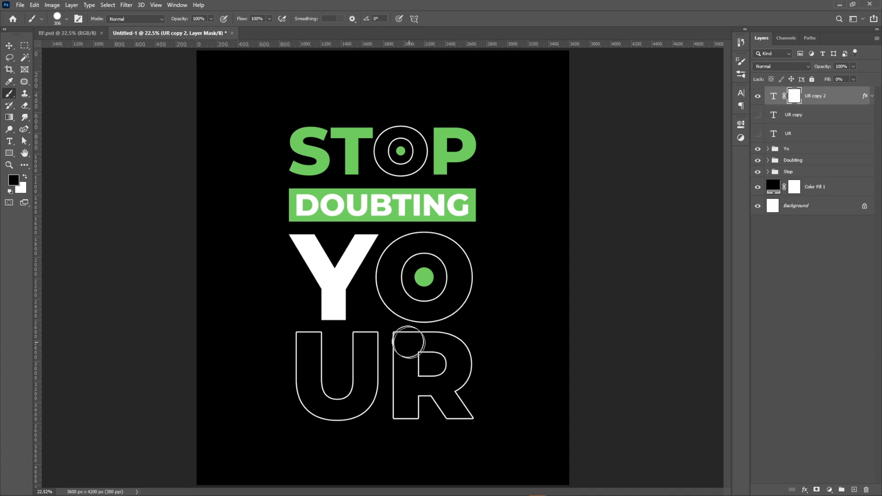
pyautogui.moveTo(403, 333)
pyautogui.mouseDown()
pyautogui.moveTo(406, 420)
pyautogui.moveTo(470, 419)
pyautogui.moveTo(459, 352)
pyautogui.moveTo(438, 338)
pyautogui.moveTo(420, 349)
pyautogui.moveTo(421, 394)
pyautogui.moveTo(443, 374)
pyautogui.moveTo(444, 360)
pyautogui.mouseUp()
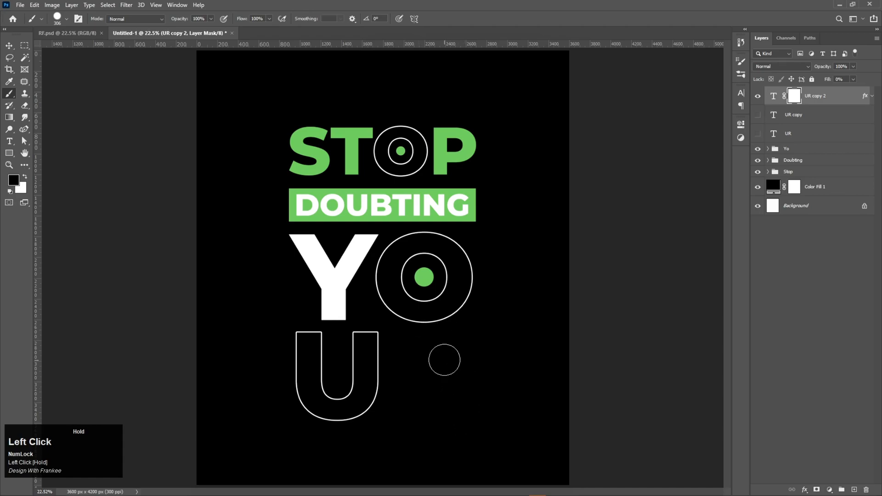
# Show the UR copy layer, add a layer mask to it, and brush black over its solid U to hide it.
pyautogui.click(766, 121)
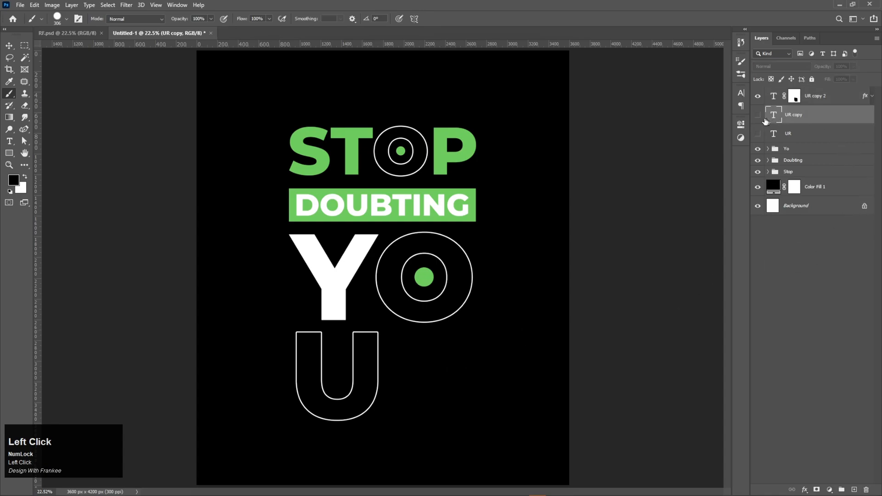
pyautogui.click(759, 117)
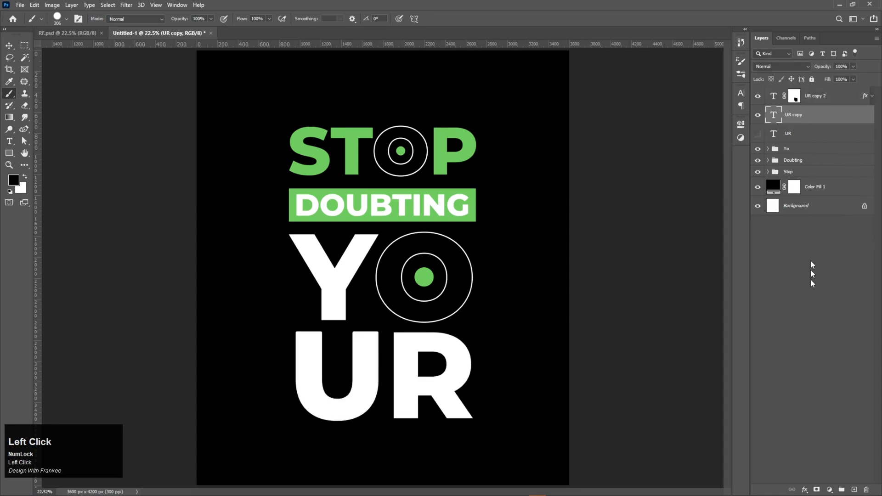
pyautogui.click(817, 489)
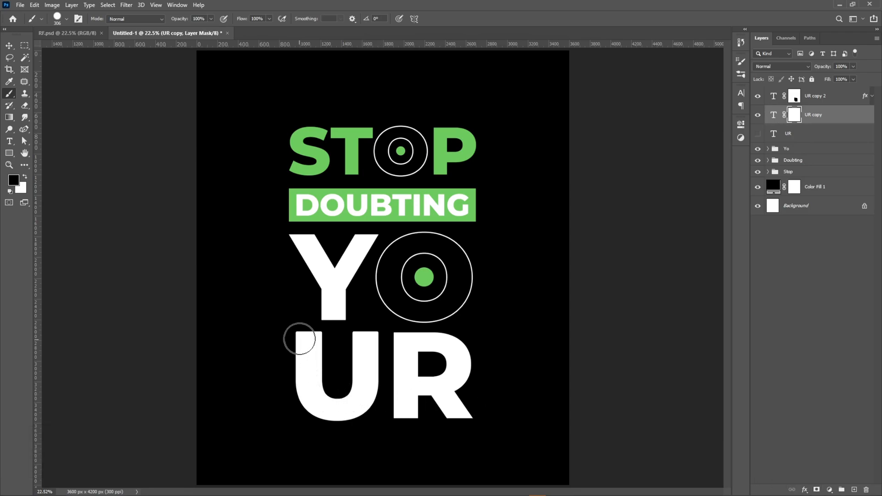
pyautogui.moveTo(307, 336)
pyautogui.mouseDown()
pyautogui.moveTo(308, 399)
pyautogui.moveTo(322, 414)
pyautogui.moveTo(354, 416)
pyautogui.moveTo(367, 337)
pyautogui.moveTo(351, 347)
pyautogui.moveTo(336, 398)
pyautogui.moveTo(317, 389)
pyautogui.moveTo(296, 339)
pyautogui.mouseUp()
pyautogui.moveTo(313, 341)
pyautogui.mouseDown()
pyautogui.moveTo(370, 339)
pyautogui.moveTo(371, 392)
pyautogui.moveTo(347, 409)
pyautogui.moveTo(310, 411)
pyautogui.moveTo(296, 345)
pyautogui.moveTo(327, 362)
pyautogui.mouseUp()
pyautogui.click(757, 133)
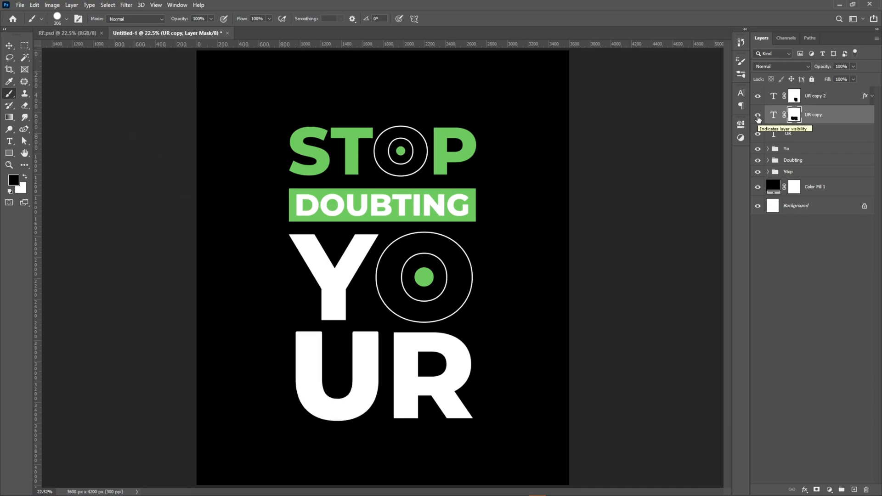
pyautogui.hotkey('ctrl', 'z')
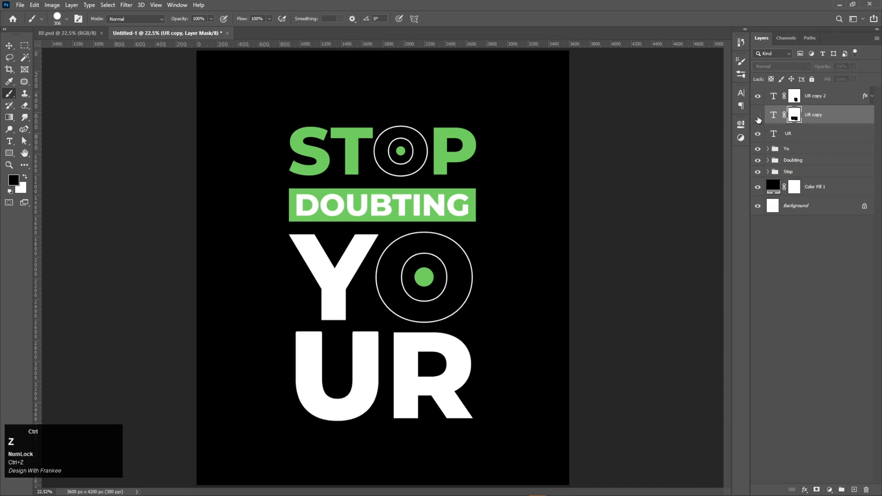
pyautogui.hotkey('ctrl', 'z')
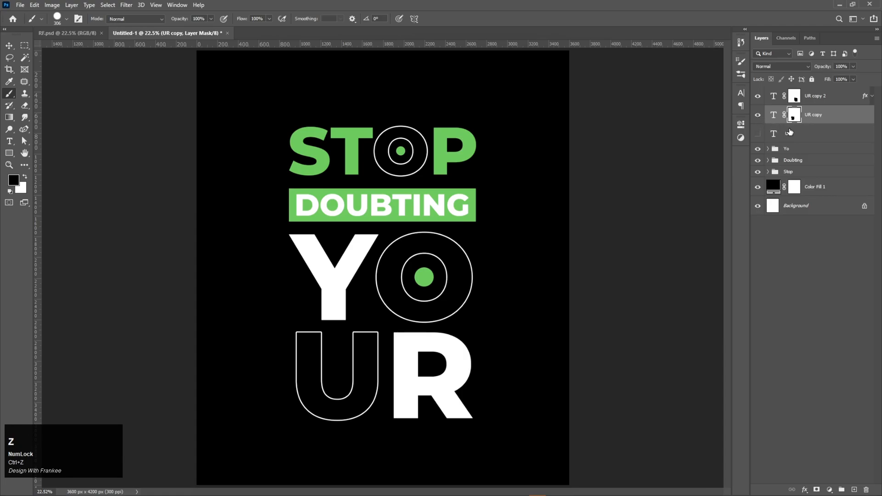
# Toggle the visibility of UR copy and UR copy 2 to check which letter each masked layer shows.
pyautogui.click(758, 115)
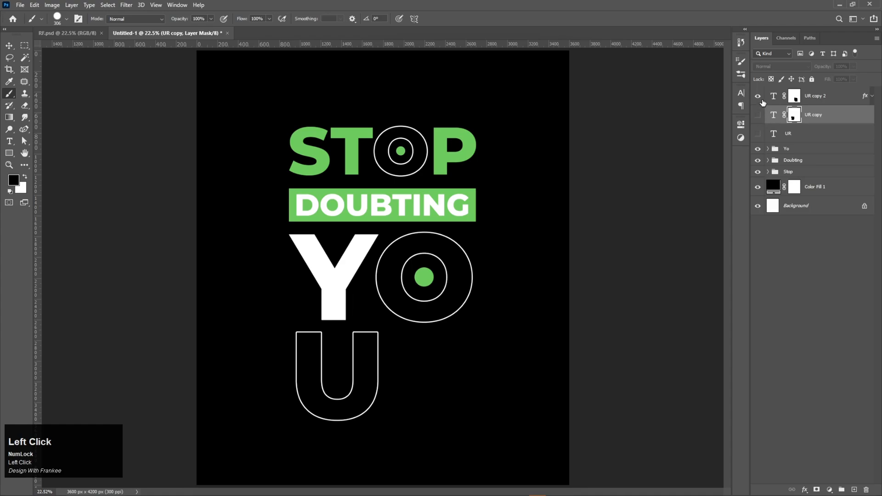
pyautogui.click(757, 97)
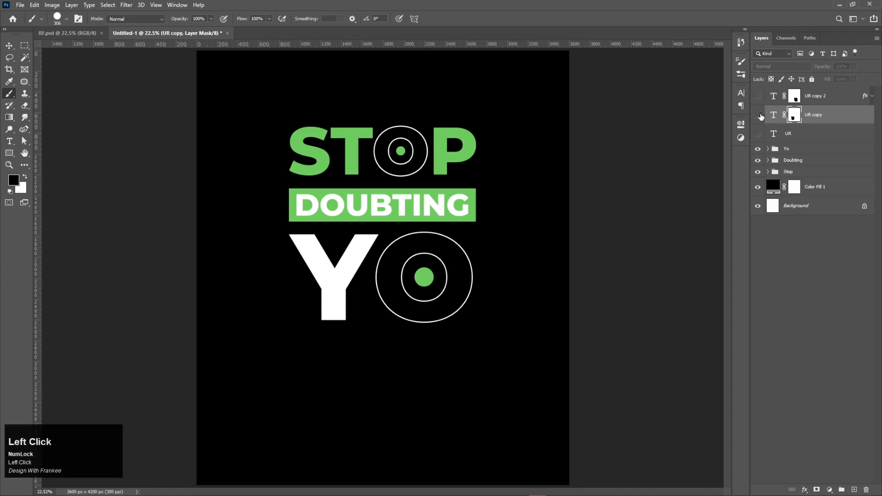
pyautogui.click(757, 115)
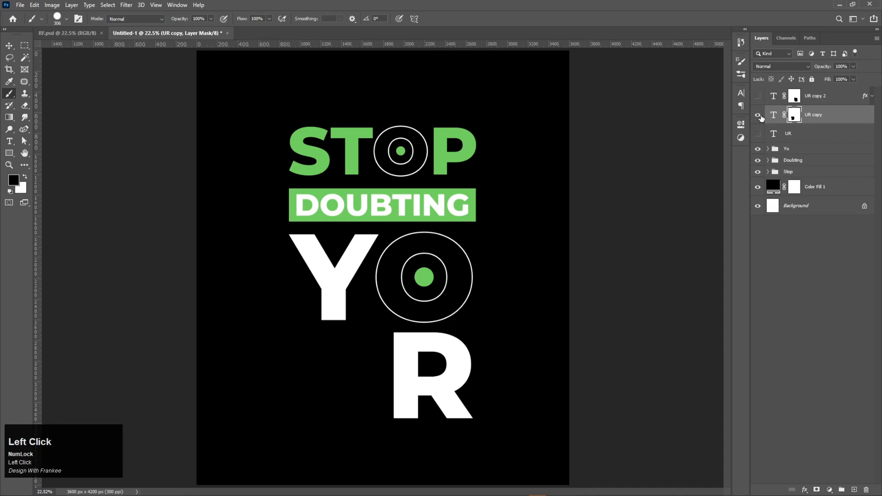
pyautogui.click(758, 97)
# Convert the masked UR copy layer to a smart object and rasterize it.
pyautogui.click(807, 114)
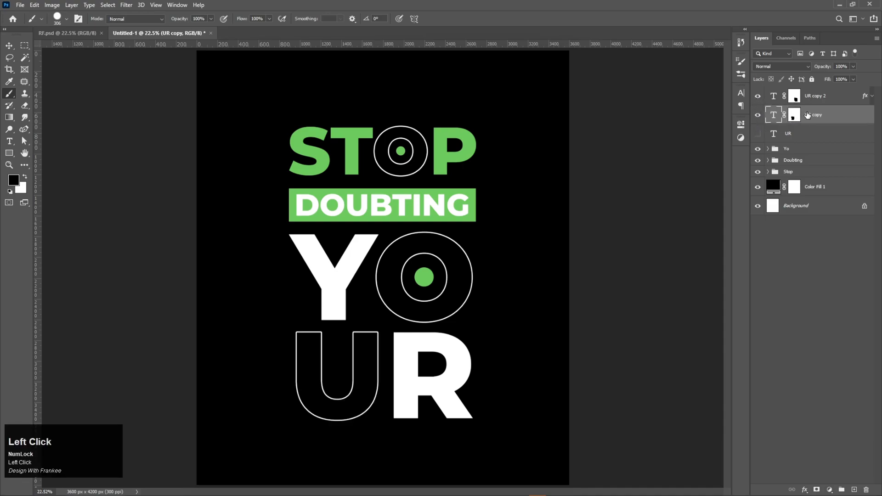
pyautogui.rightClick(809, 115)
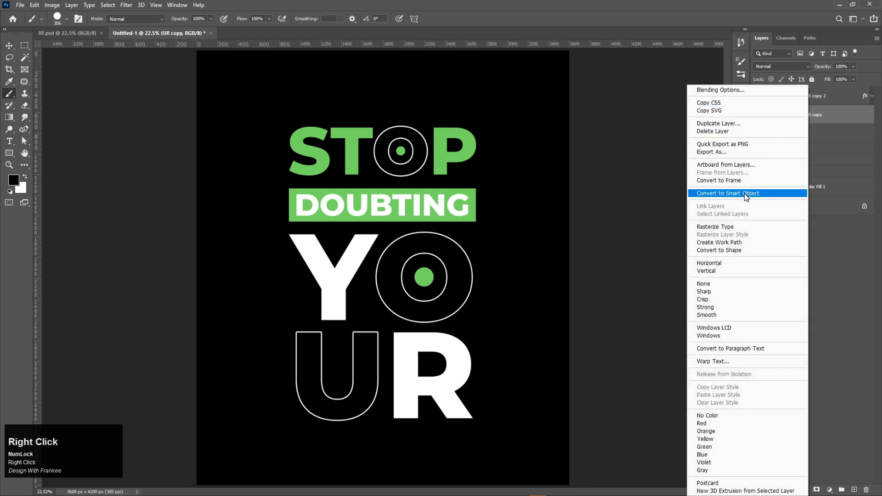
pyautogui.click(744, 194)
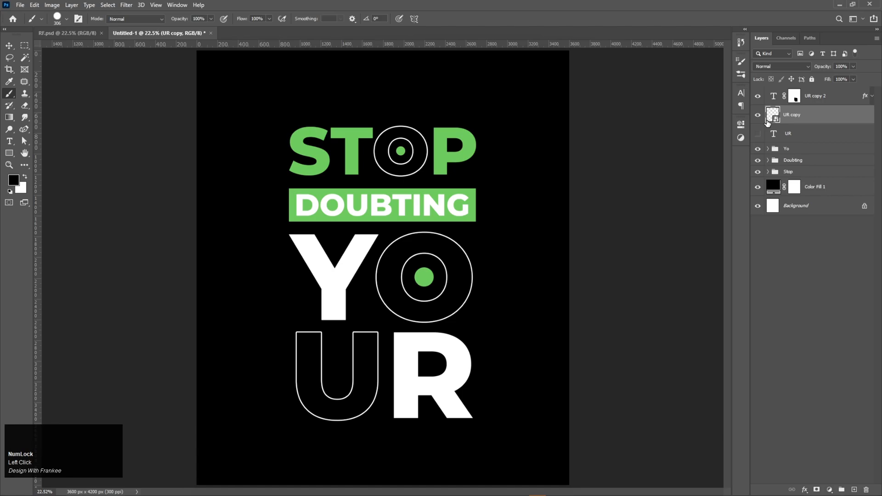
pyautogui.rightClick(792, 117)
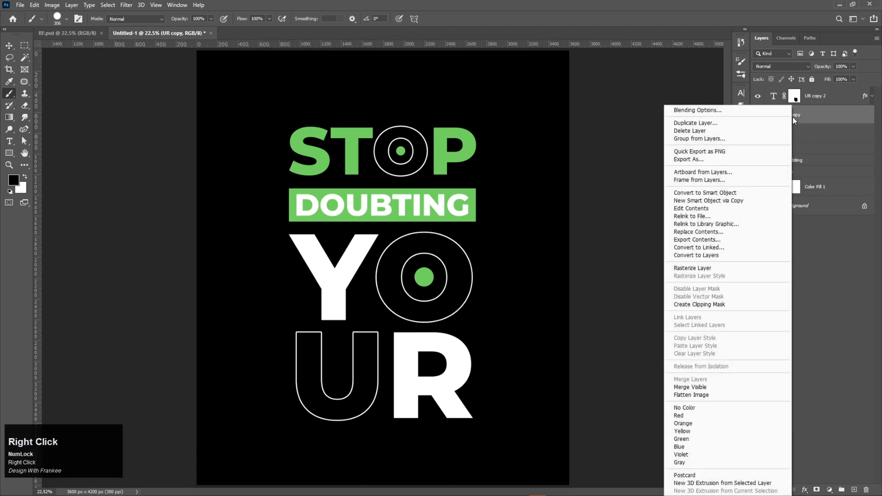
pyautogui.click(702, 267)
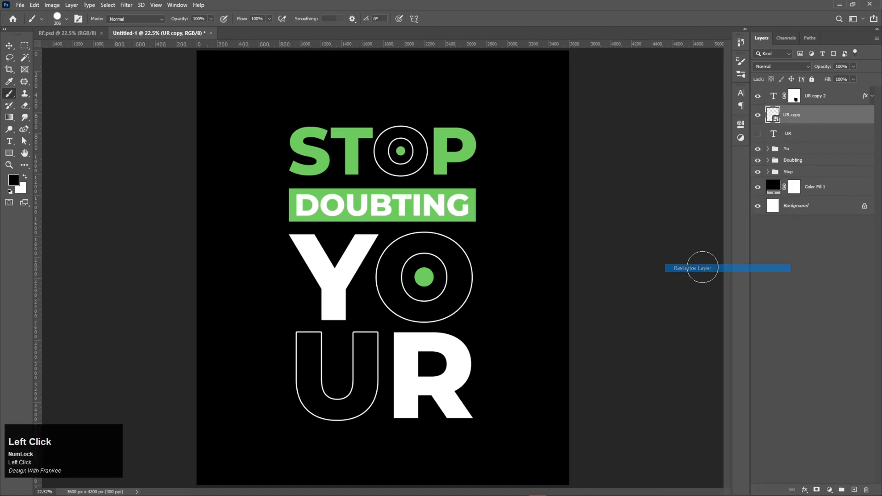
pyautogui.click(758, 117)
pyautogui.click(758, 117)
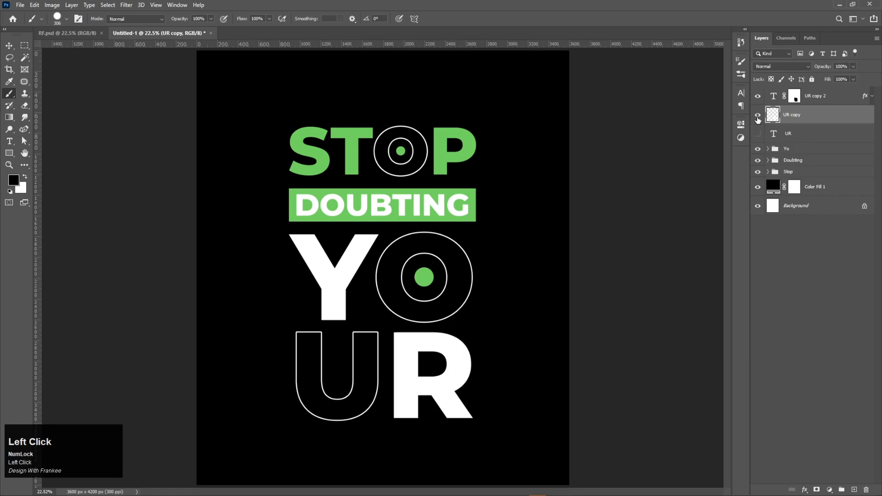
# Flip the solid R horizontally and shift it sideways so its straight edge lines up with the right end of the green bar.
pyautogui.hotkey('ctrl', 't')
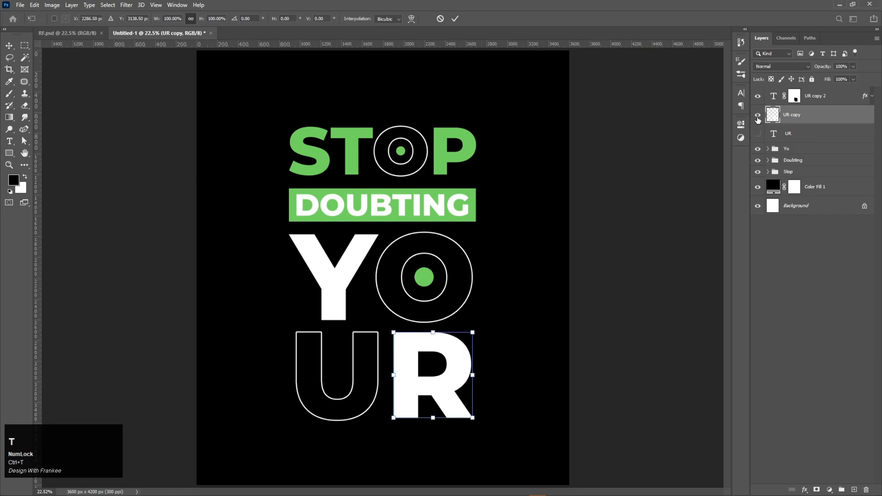
pyautogui.rightClick(467, 368)
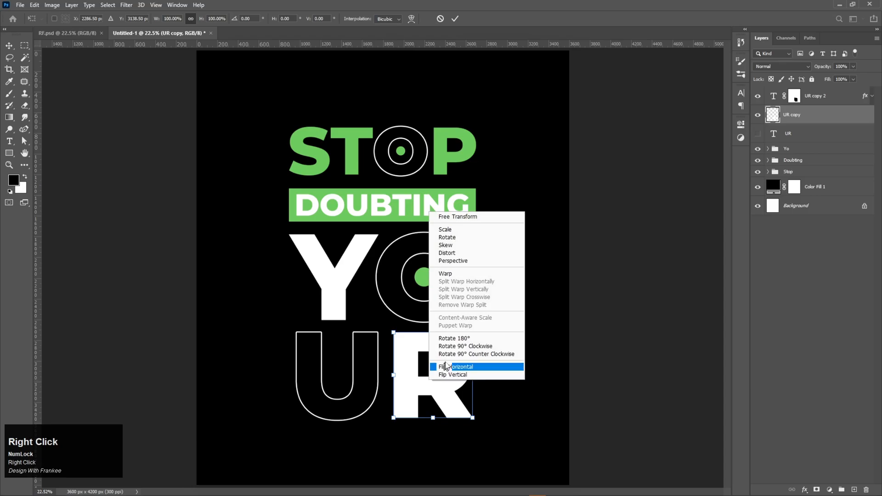
pyautogui.click(445, 367)
pyautogui.moveTo(450, 371); pyautogui.dragTo(462, 375)
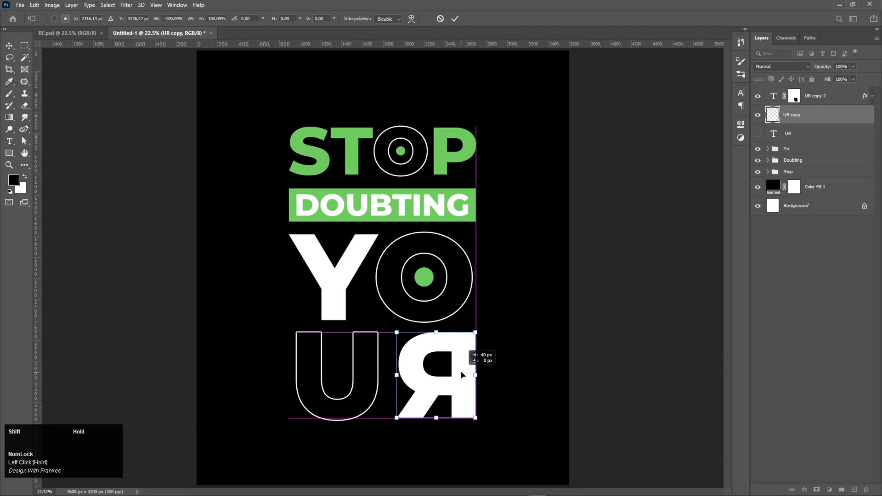
pyautogui.moveTo(462, 375); pyautogui.dragTo(462, 375)
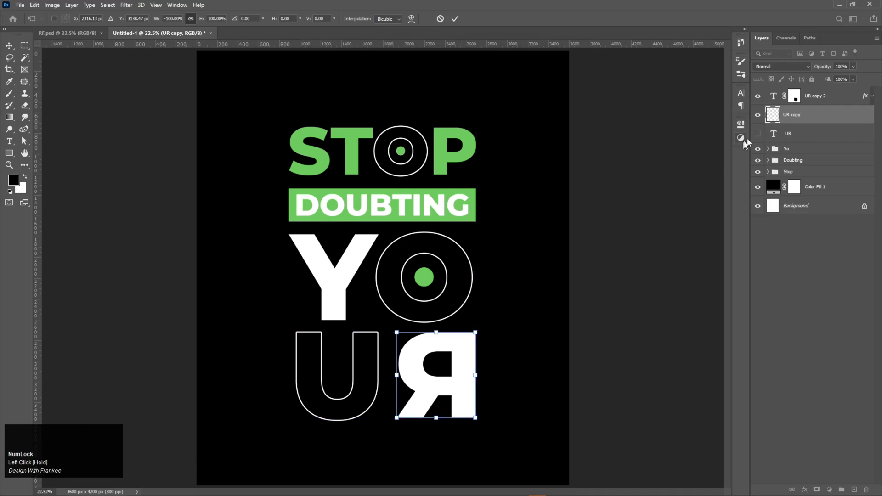
pyautogui.click(455, 19)
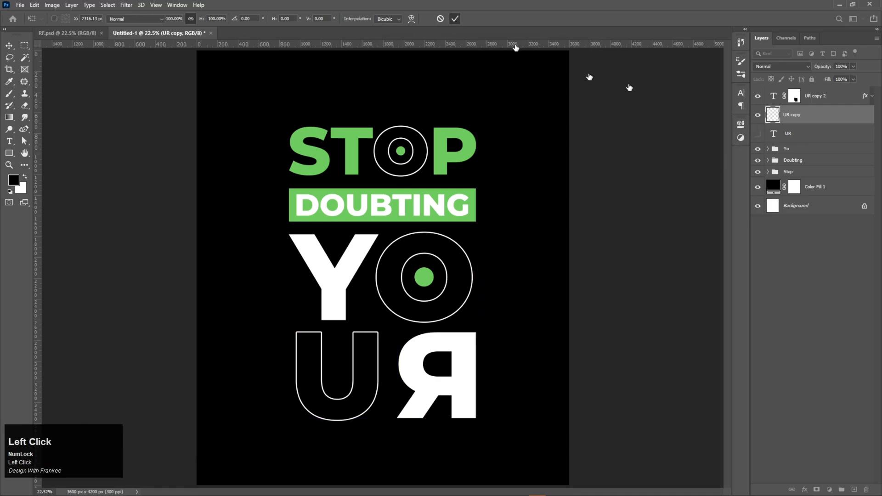
# Delete the hidden original UR layer and group UR copy and UR copy 2 under the name Ur.
pyautogui.click(798, 134)
pyautogui.press('Delete')
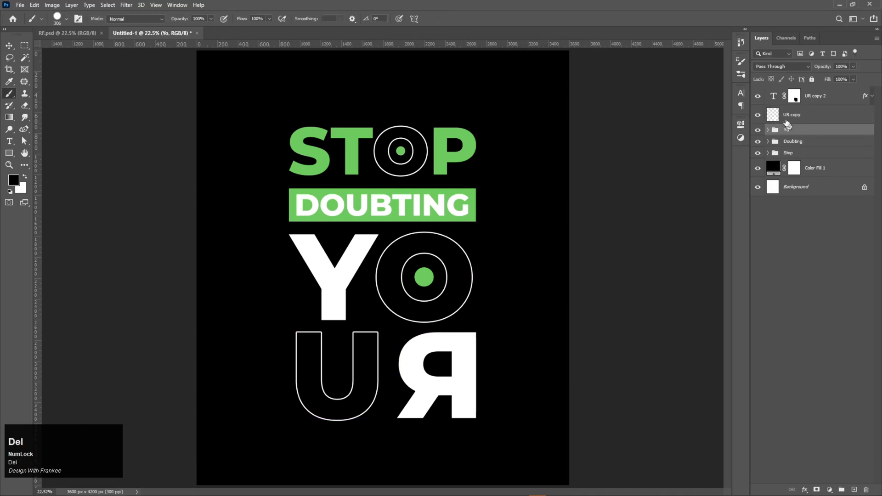
pyautogui.click(820, 115)
pyautogui.keyDown('shift'); pyautogui.click(816, 104); pyautogui.keyUp('shift')
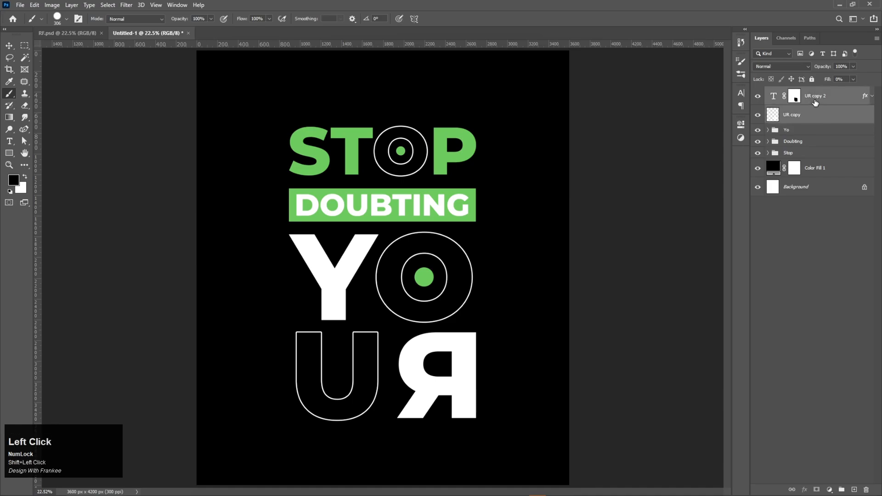
pyautogui.hotkey('ctrl', 'g')
pyautogui.doubleClick(791, 92)
pyautogui.write('Ur')
pyautogui.press('Return')
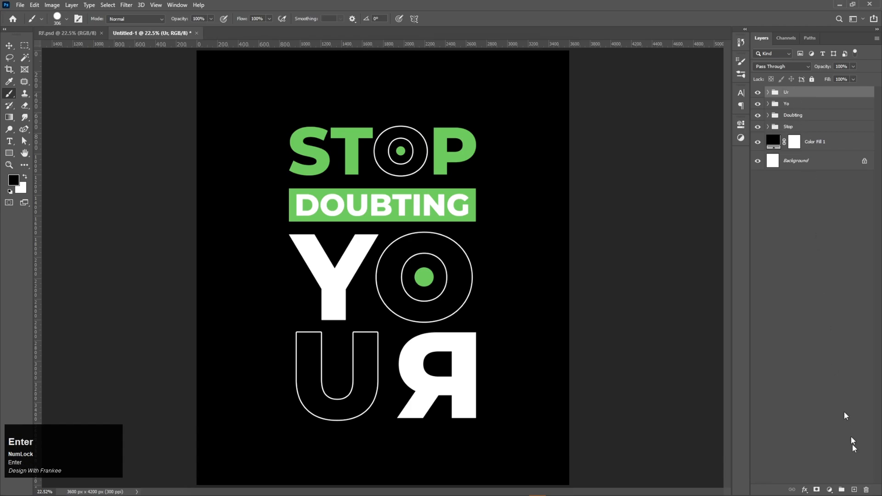
# Add a new layer and draw a rectangle about 162 by 501 px inside the opening of the outlined U.
pyautogui.click(854, 489)
pyautogui.rightClick(9, 153)
pyautogui.click(31, 153)
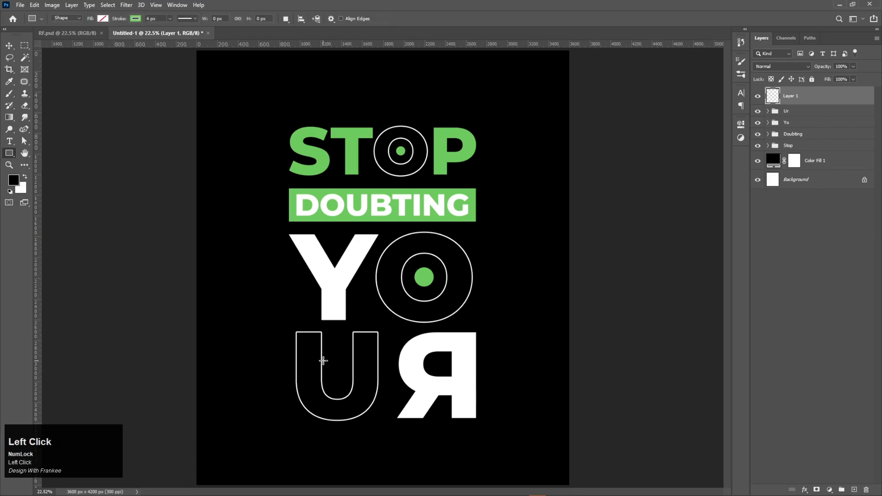
pyautogui.scroll(5, 323, 361)
pyautogui.moveTo(338, 311); pyautogui.dragTo(341, 331)
pyautogui.moveTo(362, 364); pyautogui.dragTo(364, 387)
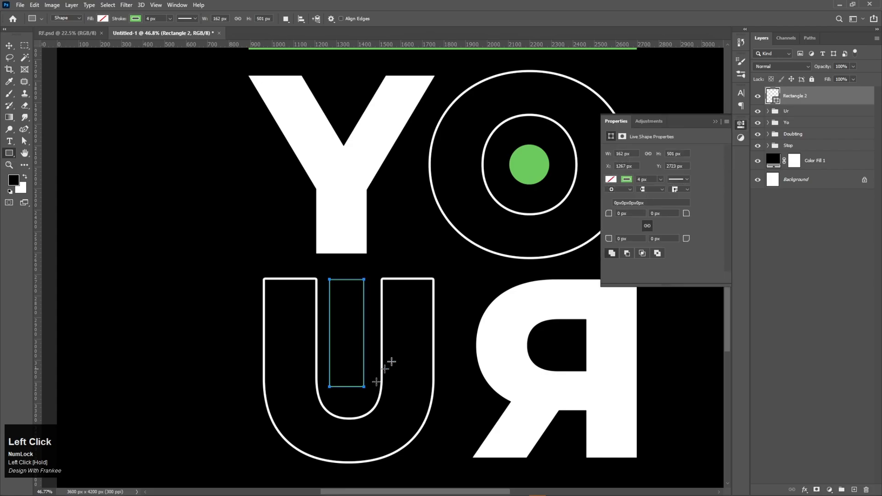
# Remove the rectangle's stroke and fill it with green 74be57.
pyautogui.click(630, 180)
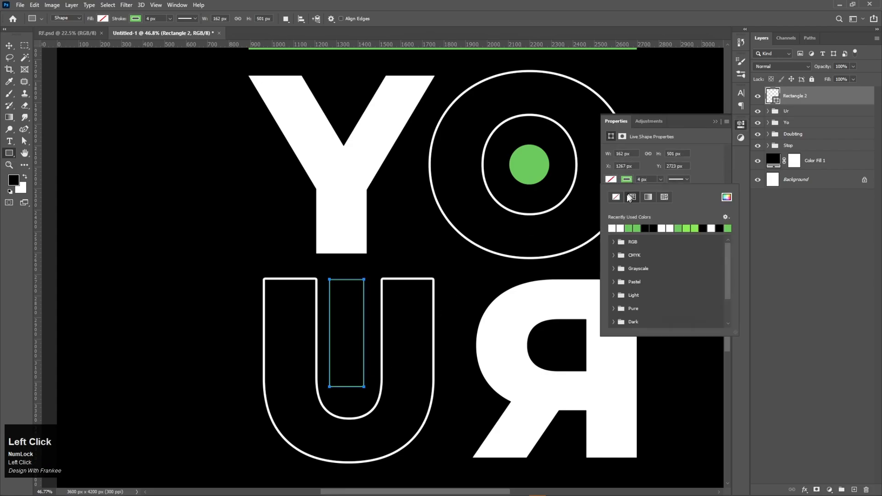
pyautogui.click(617, 198)
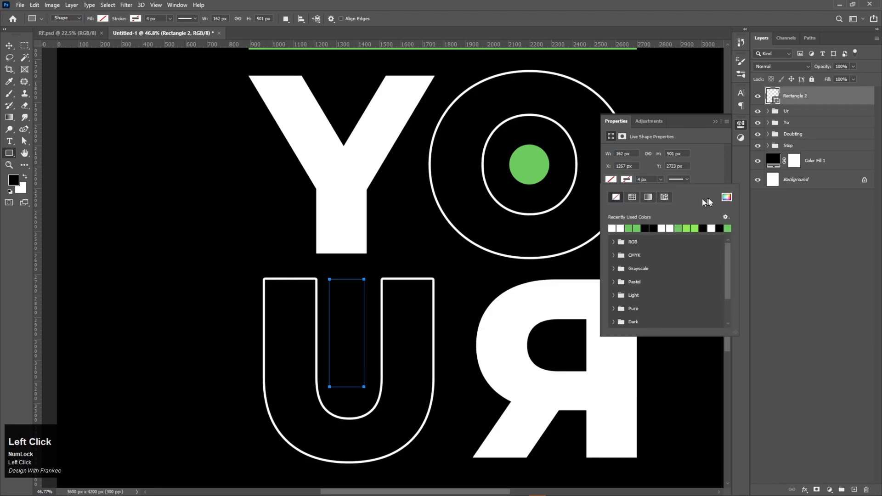
pyautogui.click(726, 198)
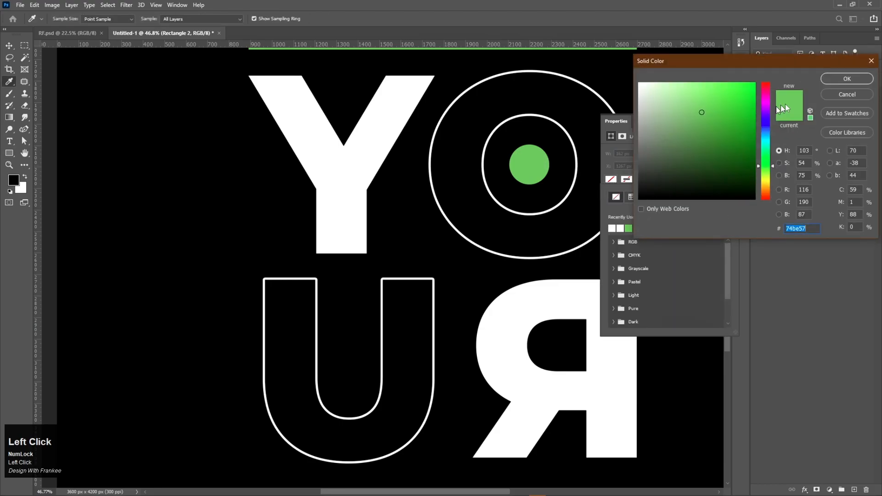
pyautogui.click(847, 79)
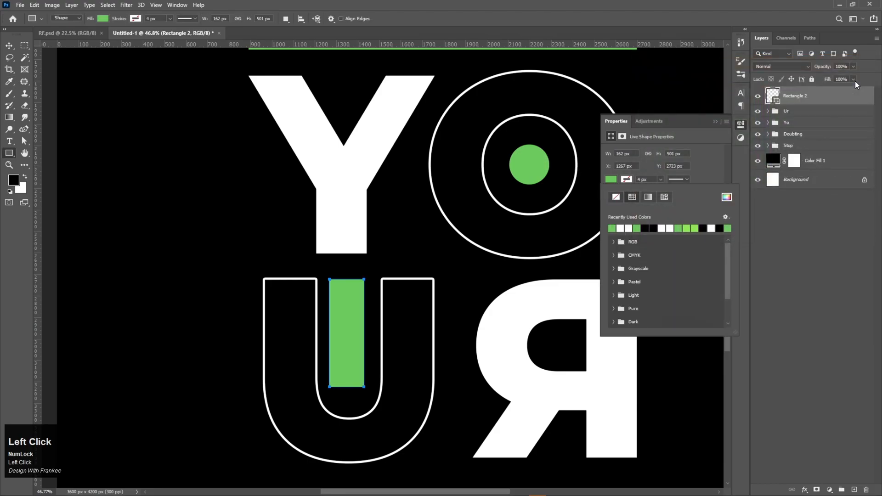
pyautogui.click(717, 120)
pyautogui.press('Return')
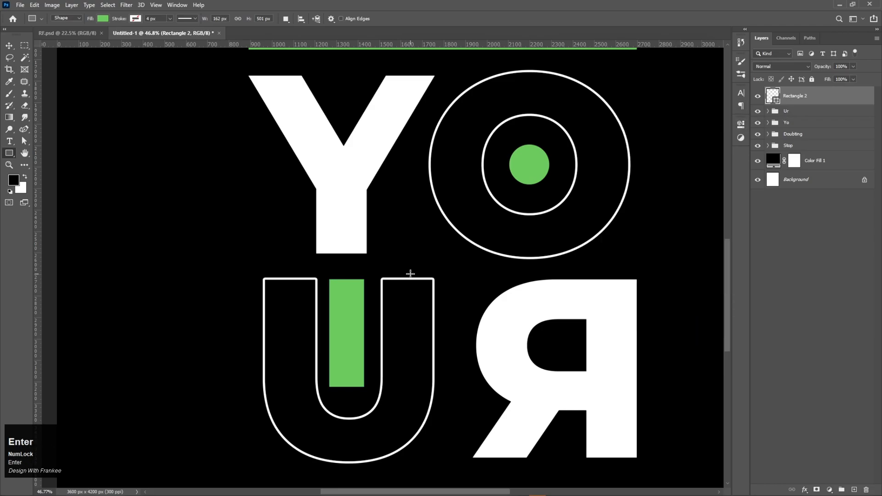
# Round the green rectangle's two bottom corners to 81 px, keeping the two top corners square at 0 px.
pyautogui.click(746, 126)
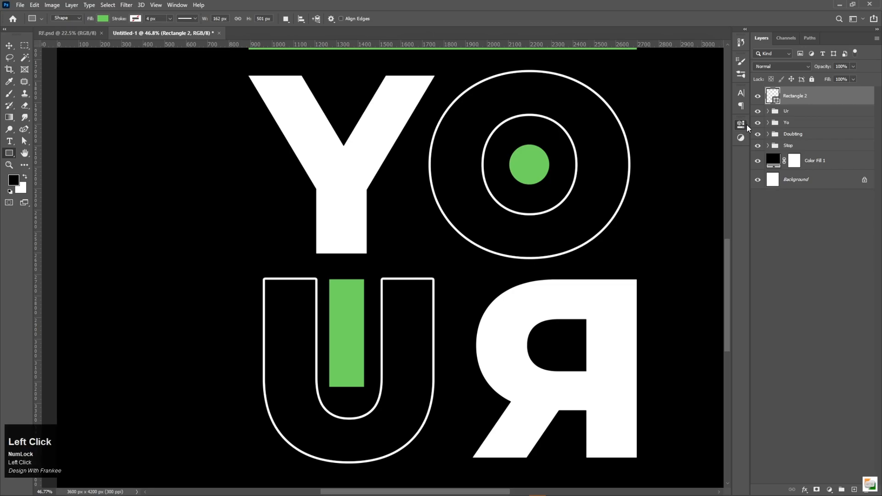
pyautogui.moveTo(610, 216); pyautogui.dragTo(762, 219)
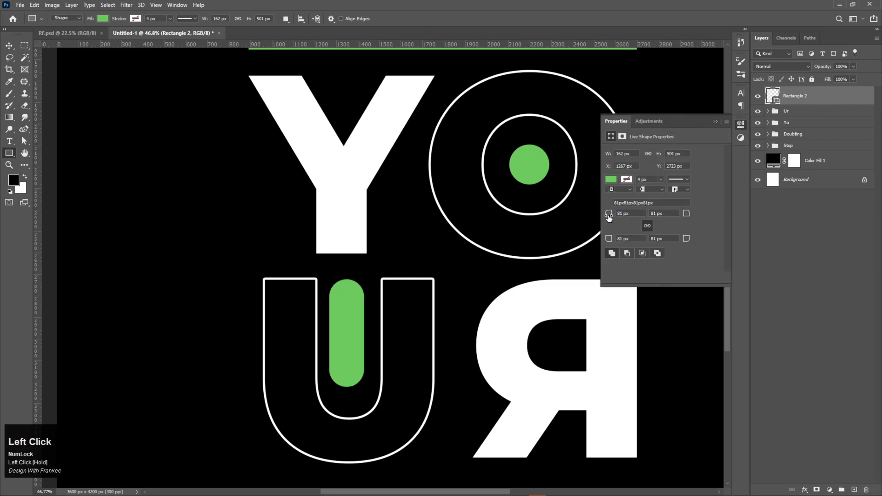
pyautogui.moveTo(607, 215); pyautogui.dragTo(690, 217)
pyautogui.moveTo(610, 216); pyautogui.dragTo(508, 215)
pyautogui.moveTo(687, 213); pyautogui.dragTo(586, 216)
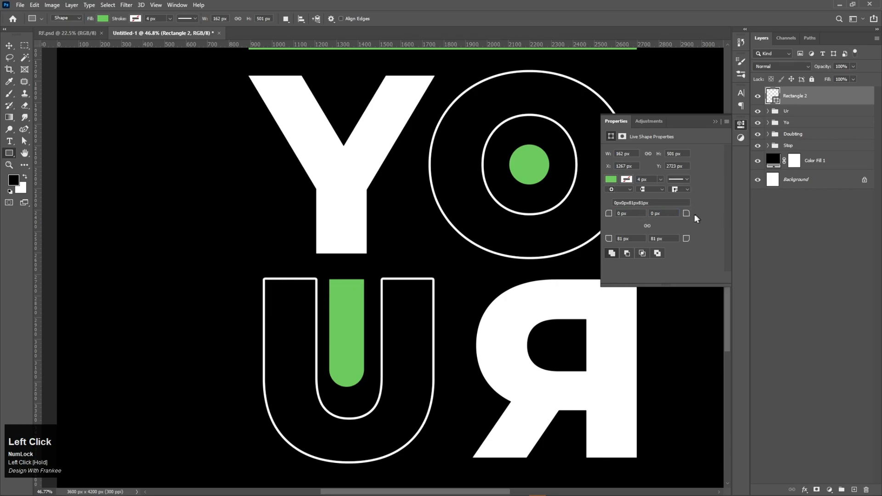
pyautogui.click(715, 122)
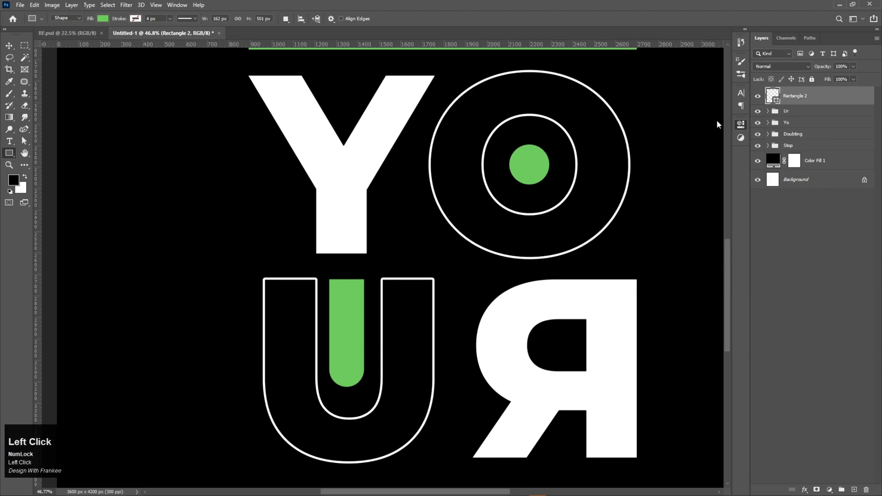
pyautogui.click(9, 47)
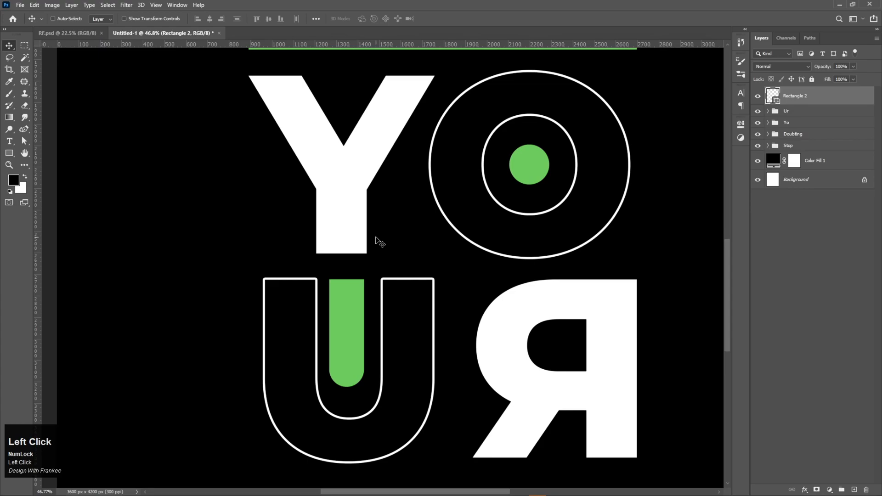
# Stretch the green bar inside the U at both ends to about 111.5% of its height, keeping its width.
pyautogui.press('v')
pyautogui.hotkey('ctrl', 't')
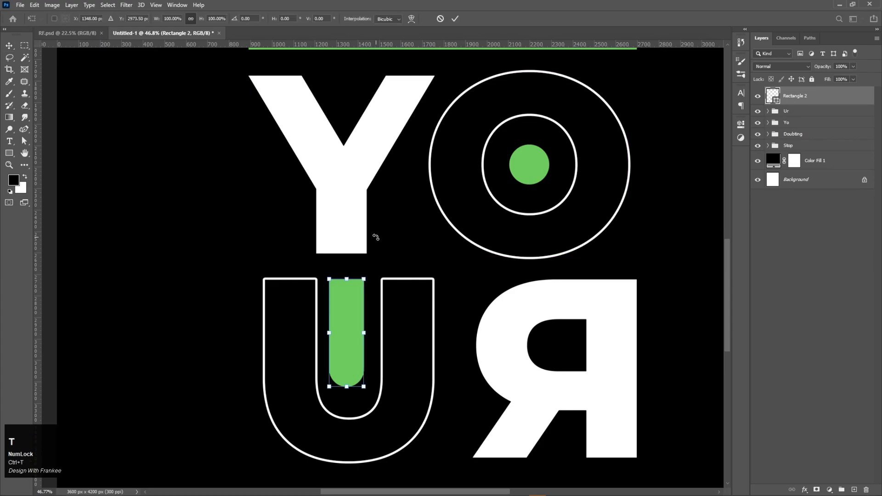
pyautogui.moveTo(346, 279); pyautogui.dragTo(347, 274)
pyautogui.moveTo(348, 389); pyautogui.dragTo(350, 396)
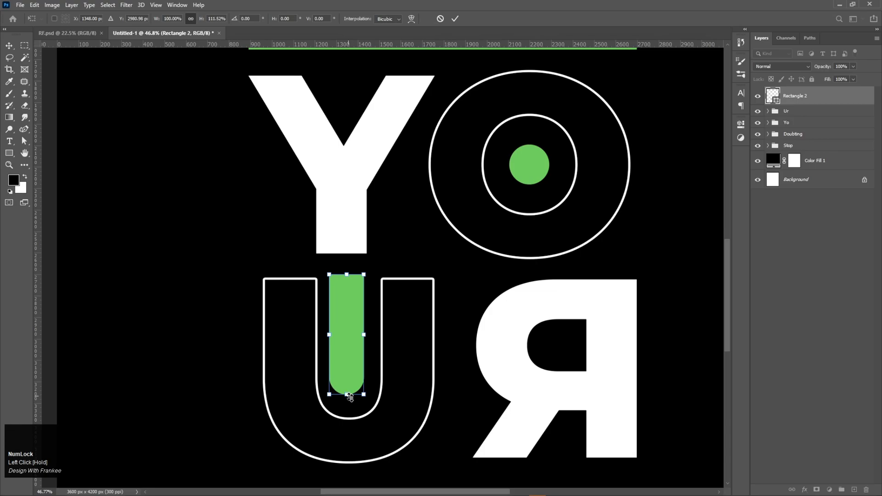
pyautogui.press('Return')
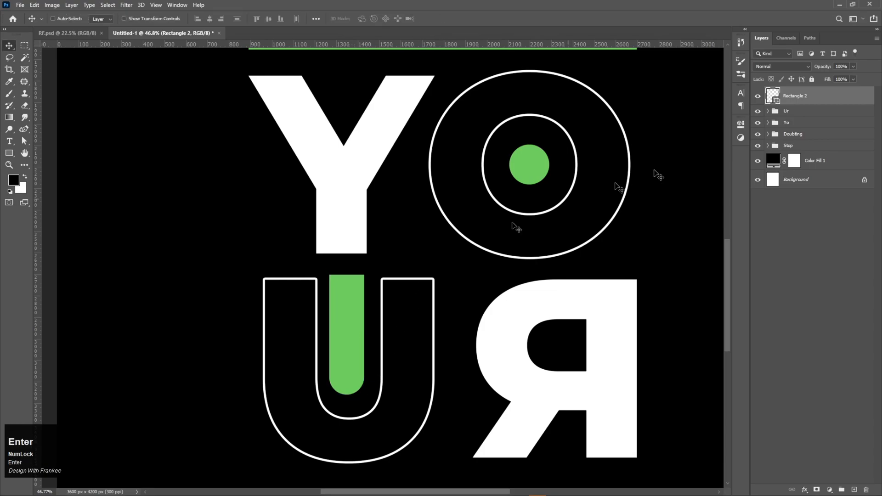
# Try to align the green bar and the Ur group on their vertical centers.
pyautogui.press('ctrl')
pyautogui.keyDown('ctrl'); pyautogui.click(785, 110); pyautogui.keyUp('ctrl')
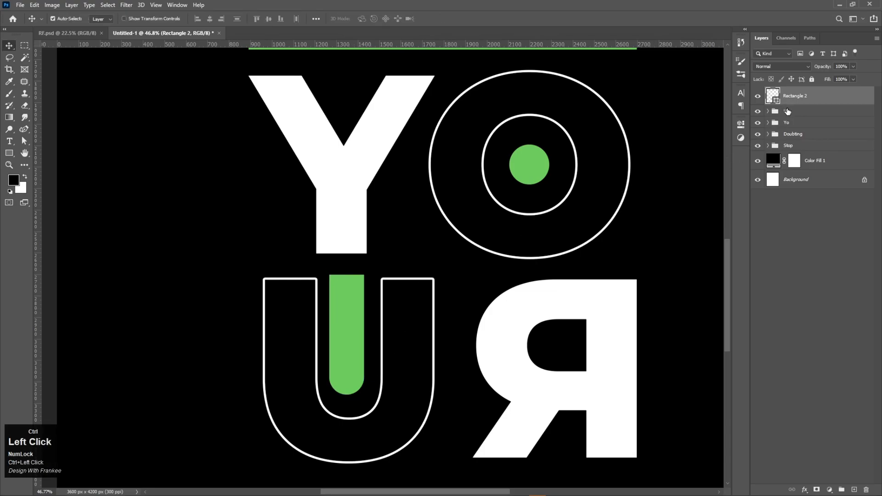
pyautogui.hotkey('ctrl', 'z')
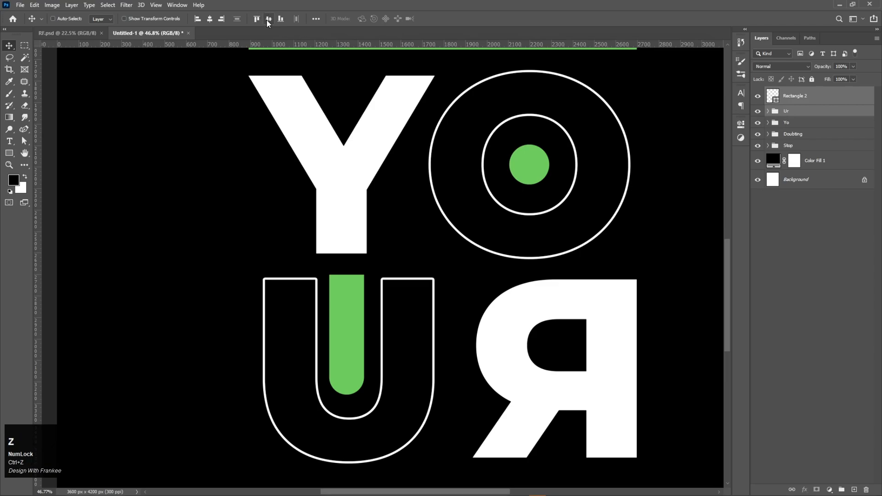
pyautogui.click(268, 19)
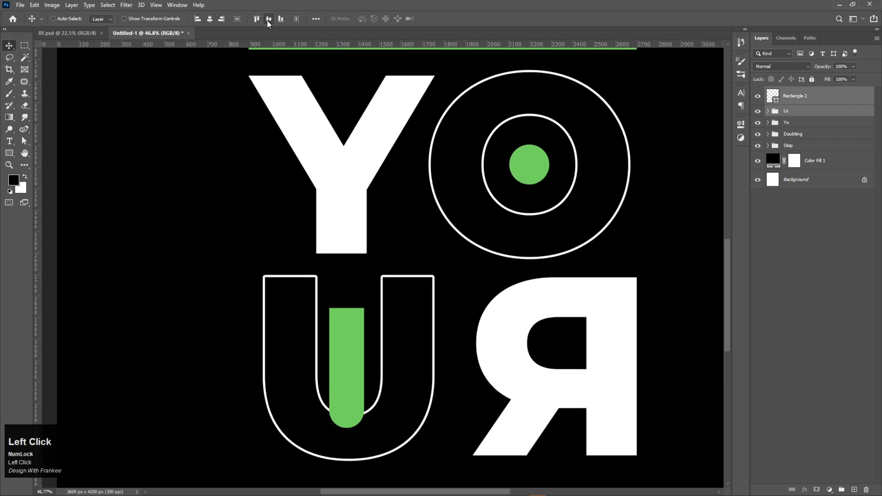
pyautogui.hotkey('ctrl', 'z')
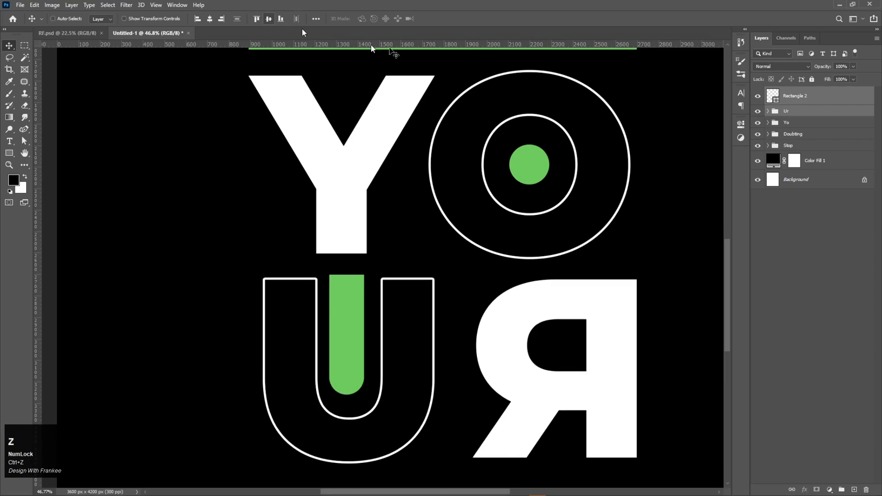
# Move the green bar down so its top is level with the U's top, and place its layer in the Ur group.
pyautogui.click(776, 103)
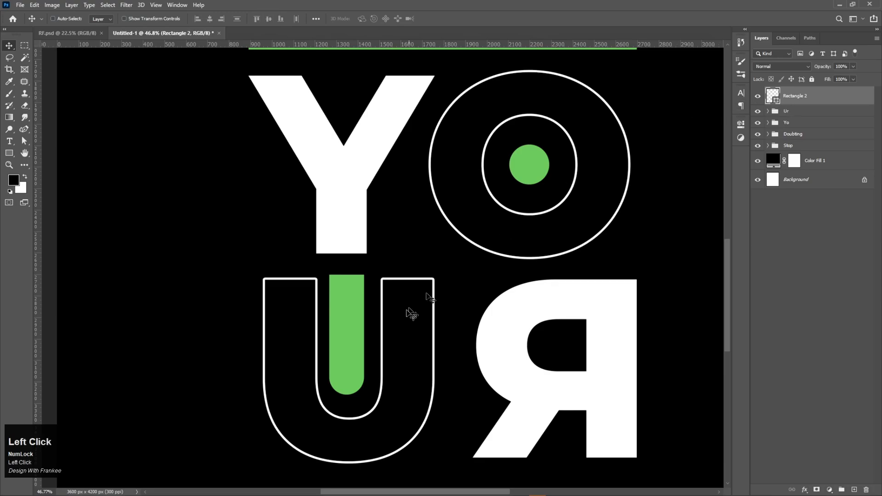
pyautogui.moveTo(349, 344); pyautogui.dragTo(350, 341)
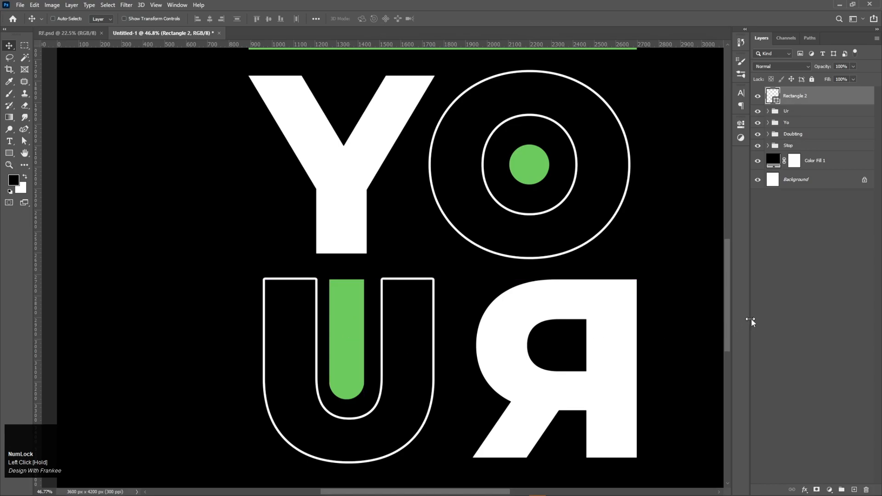
pyautogui.click(794, 316)
pyautogui.hotkey('ctrl', '0')
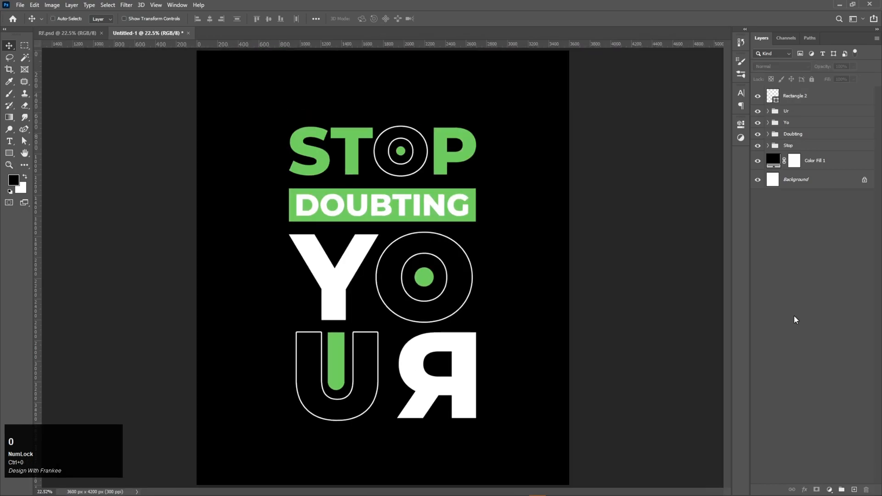
pyautogui.moveTo(801, 98); pyautogui.dragTo(796, 112)
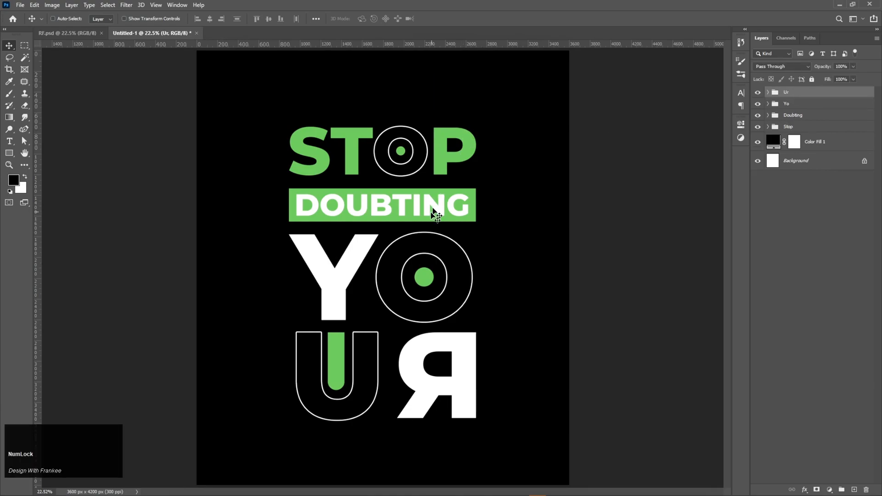
# Add the white text SELF in Montserrat ExtraBold, 13.1 pt, near the canvas's lower edge beneath UR.
pyautogui.press('t')
pyautogui.click(368, 460)
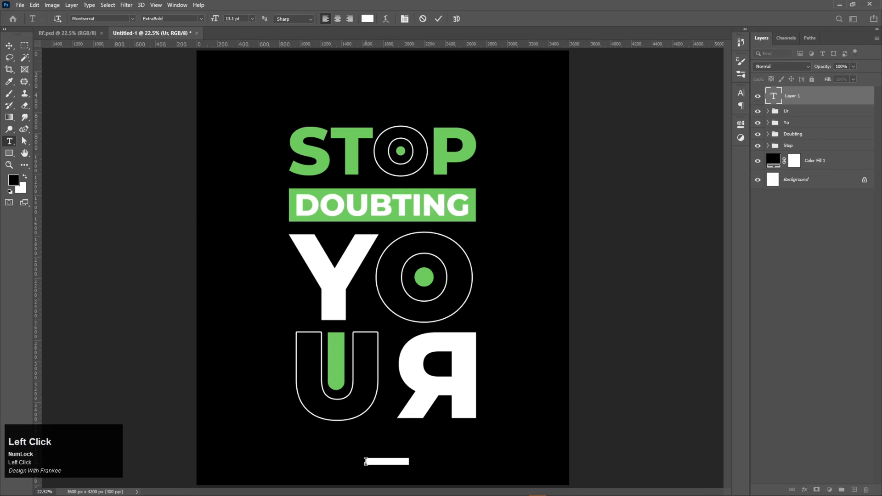
pyautogui.write('ELF')
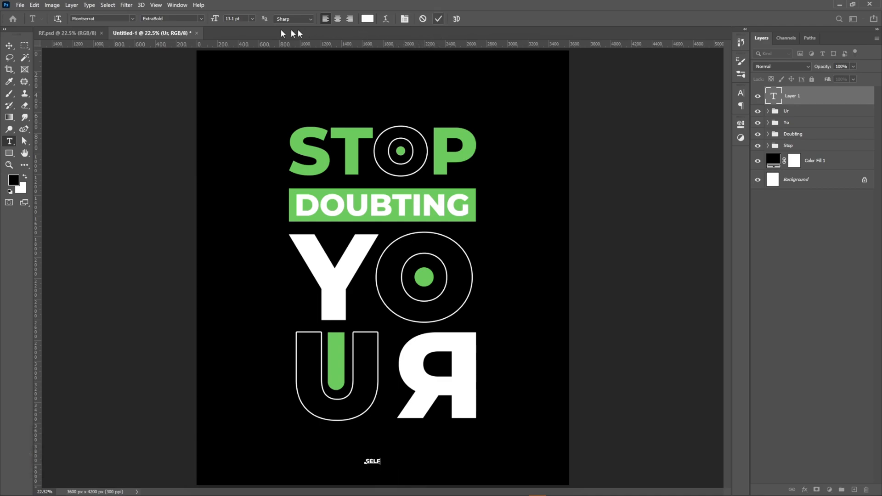
pyautogui.click(437, 20)
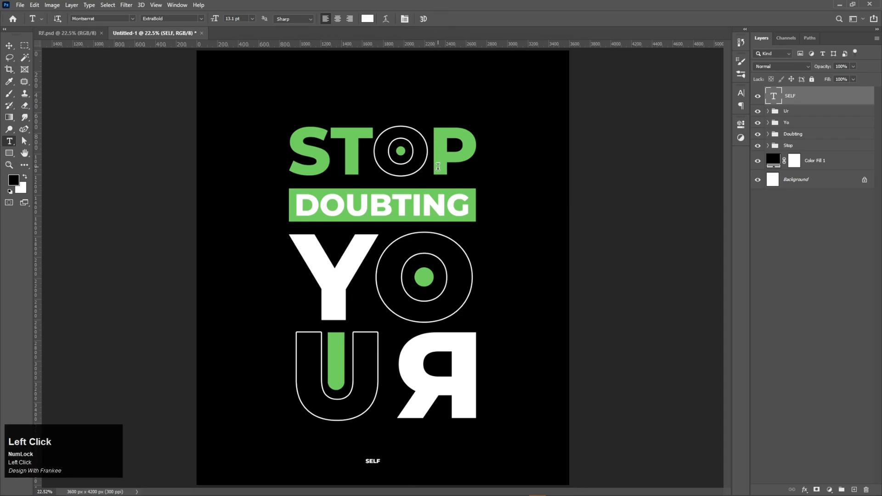
# Scale SELF up to about half the lettering's width and center it just below the UR row.
pyautogui.hotkey('ctrl', 't')
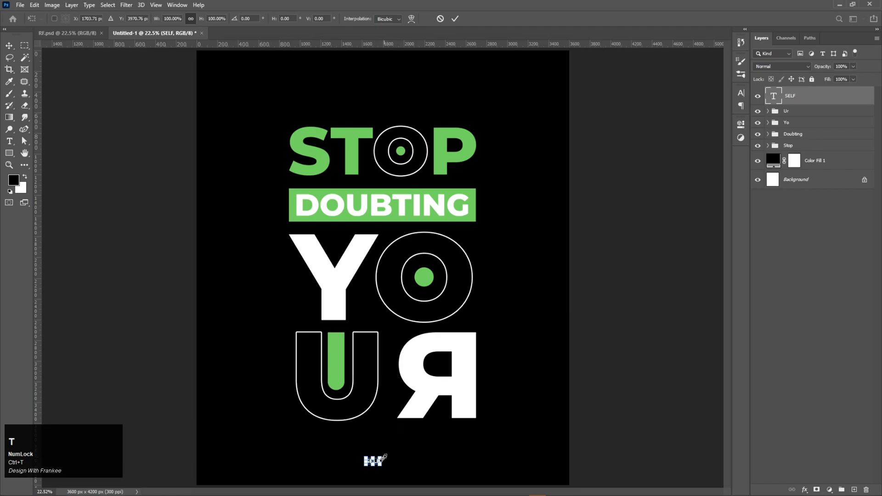
pyautogui.moveTo(381, 461)
pyautogui.mouseDown()
pyautogui.moveTo(441, 459)
pyautogui.moveTo(386, 458)
pyautogui.moveTo(383, 448)
pyautogui.moveTo(433, 445)
pyautogui.moveTo(387, 451)
pyautogui.mouseUp()
pyautogui.press('Return')
pyautogui.hotkey('ctrl', 't')
pyautogui.press('Return')
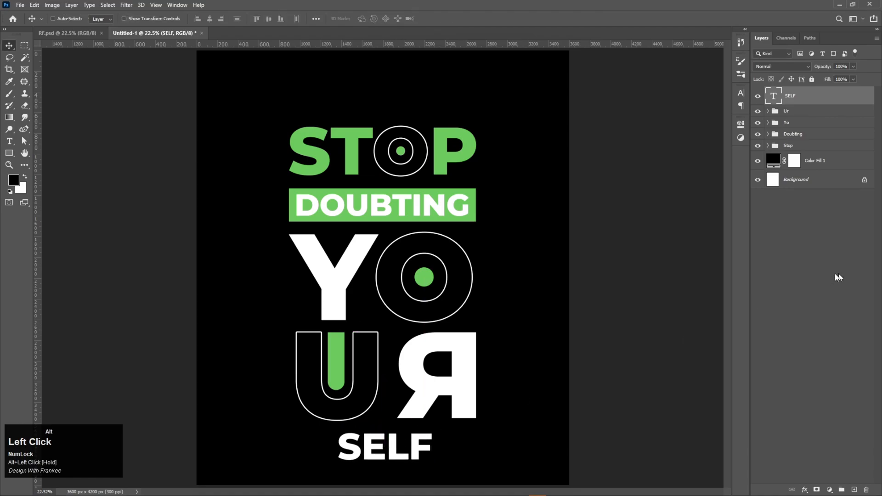
# Select SELF together with the Ur, Yo, Doubting and Stop groups and move them up to the canvas's vertical center.
pyautogui.keyDown('alt'); pyautogui.keyDown('shift'); pyautogui.click(817, 147); pyautogui.keyUp('shift'); pyautogui.keyUp('alt')
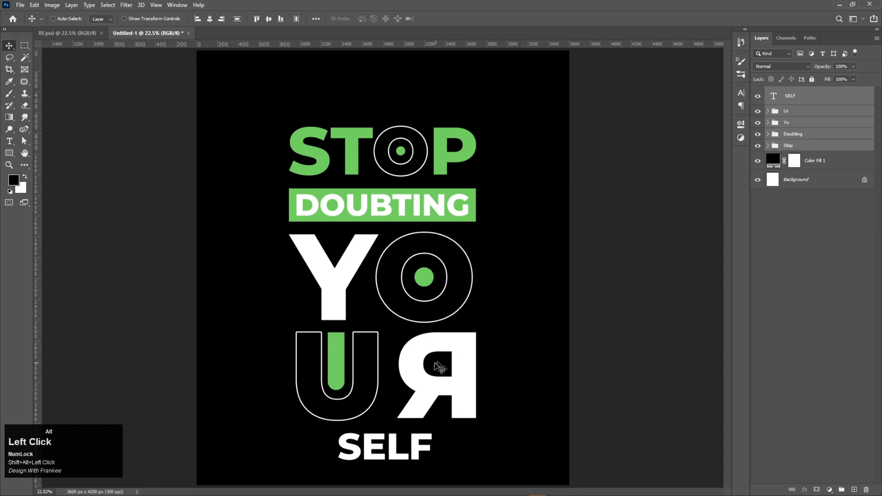
pyautogui.moveTo(398, 372); pyautogui.dragTo(398, 347)
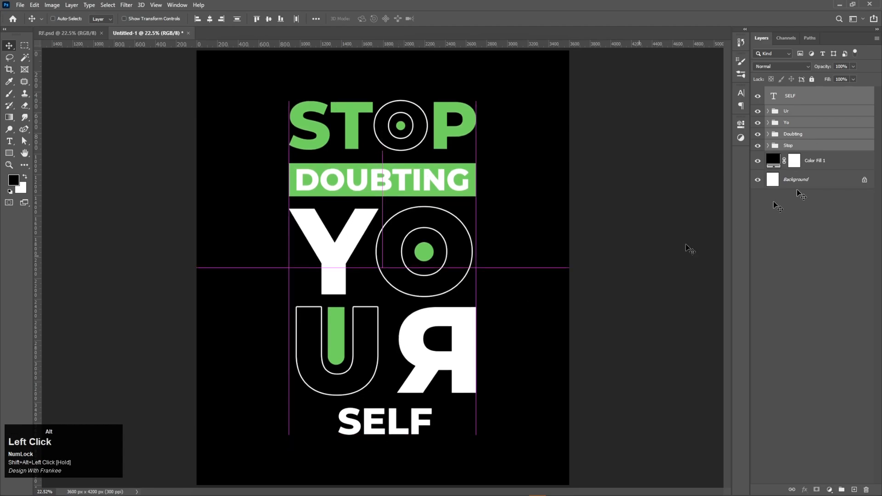
# Add a new layer above SELF and draw a thin rectangle about 409 by 45 px to the right of the word.
pyautogui.keyDown('alt'); pyautogui.click(800, 101); pyautogui.keyUp('alt')
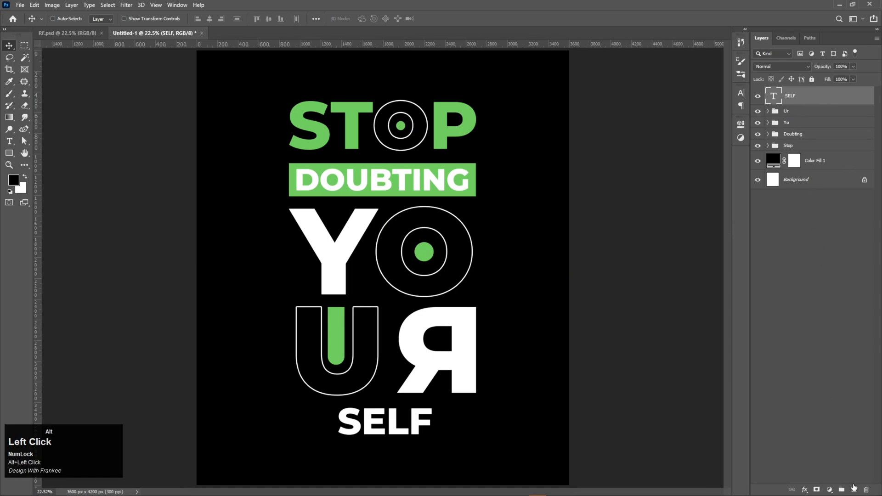
pyautogui.click(853, 489)
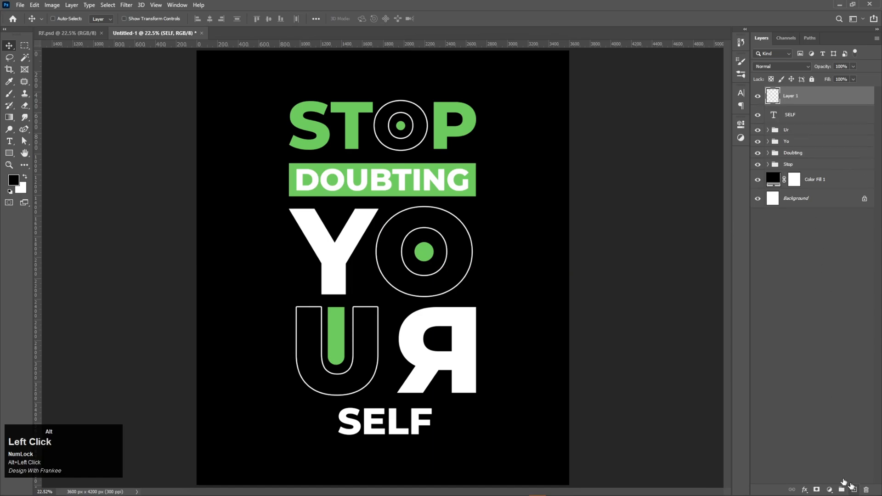
pyautogui.rightClick(12, 157)
pyautogui.click(41, 155)
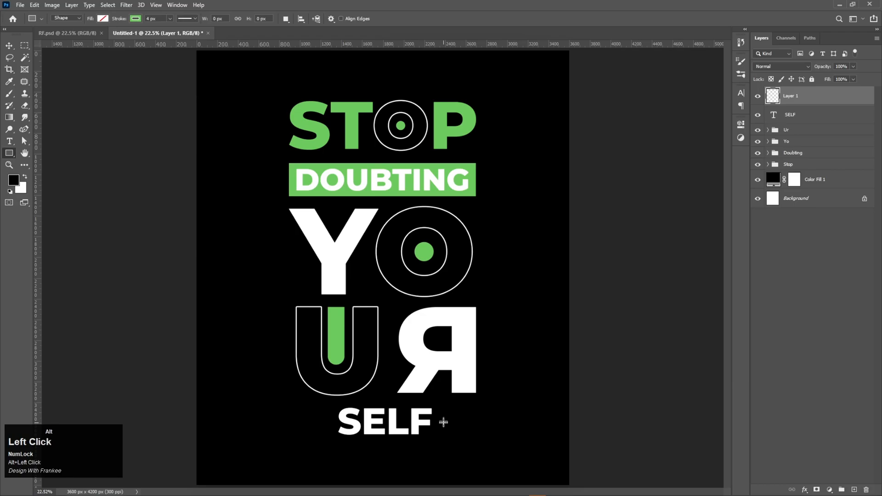
pyautogui.moveTo(441, 428); pyautogui.dragTo(482, 431)
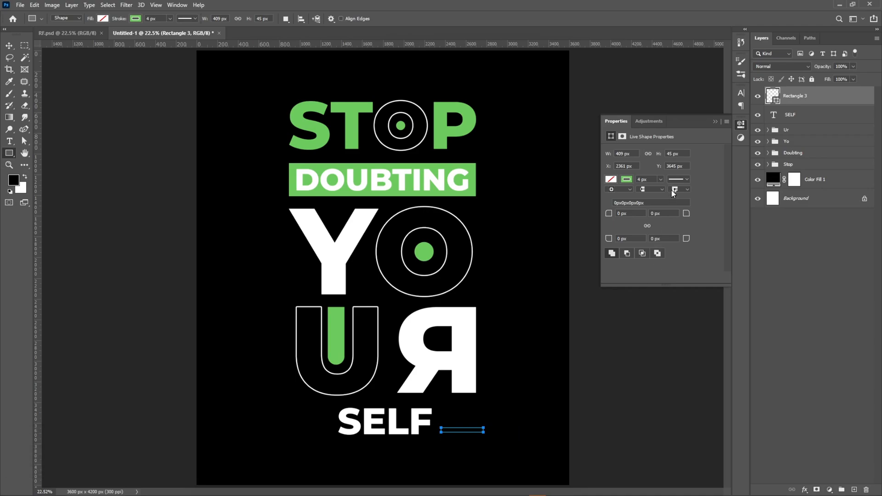
pyautogui.click(716, 122)
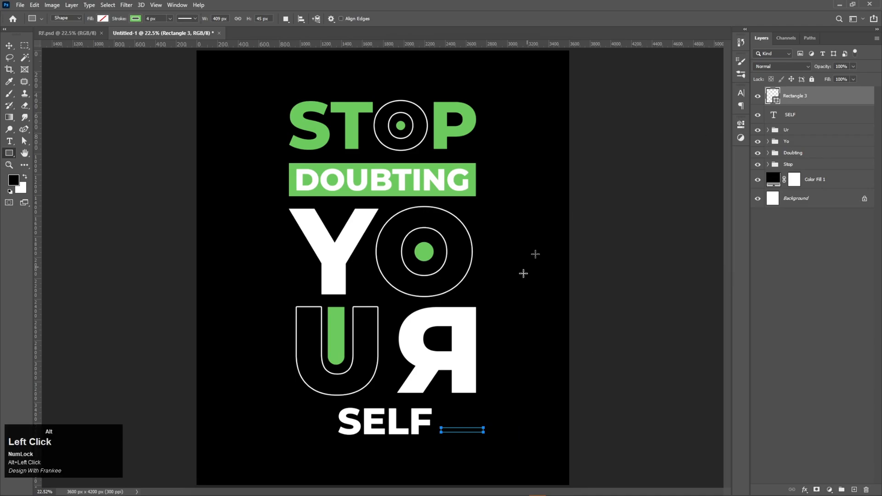
# Remove the thin rectangle's stroke and fill it with white ffffff.
pyautogui.click(740, 124)
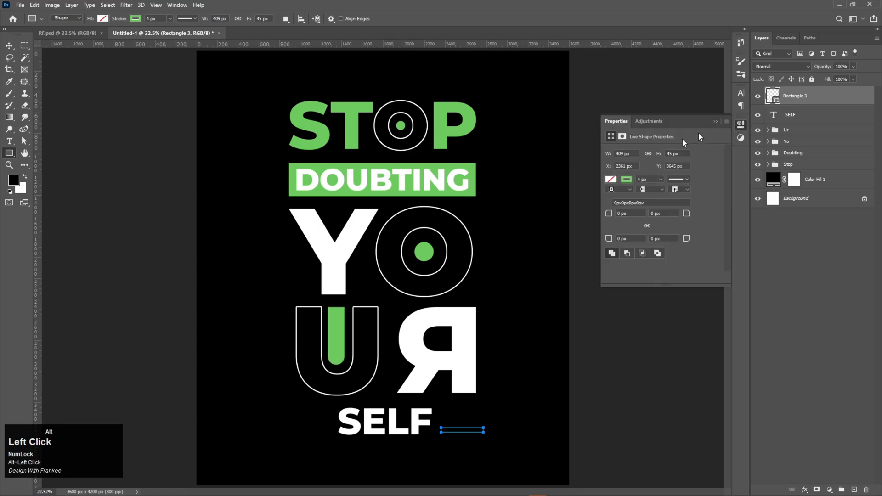
pyautogui.click(627, 180)
pyautogui.click(616, 200)
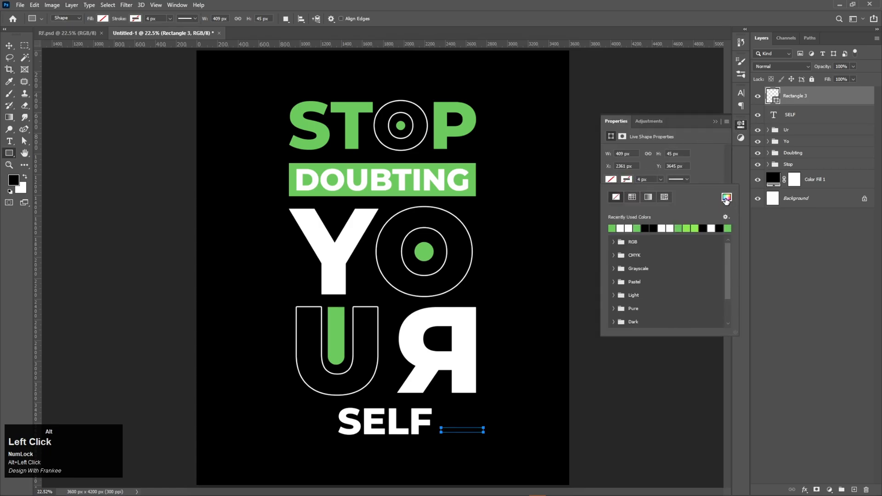
pyautogui.click(726, 197)
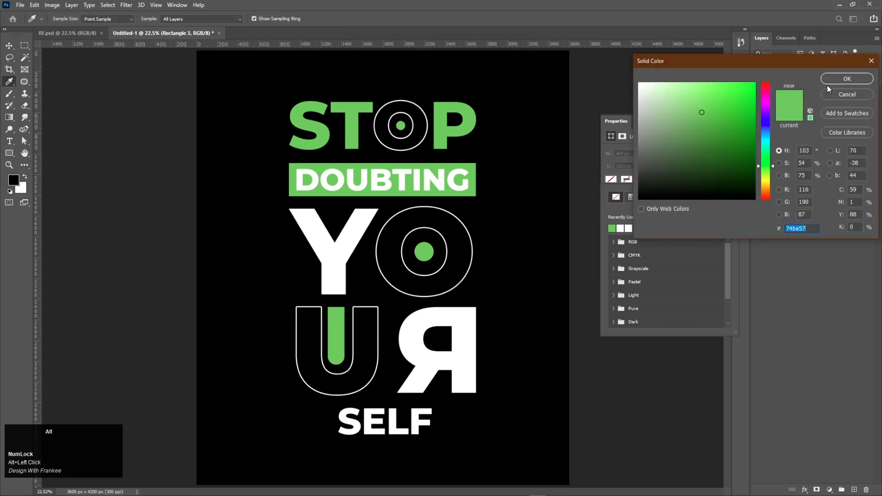
pyautogui.moveTo(656, 123); pyautogui.dragTo(620, 68)
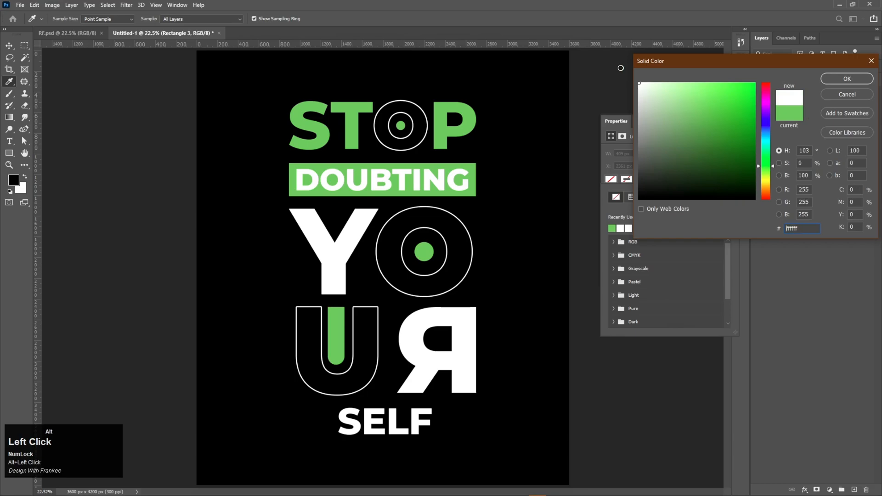
pyautogui.click(854, 82)
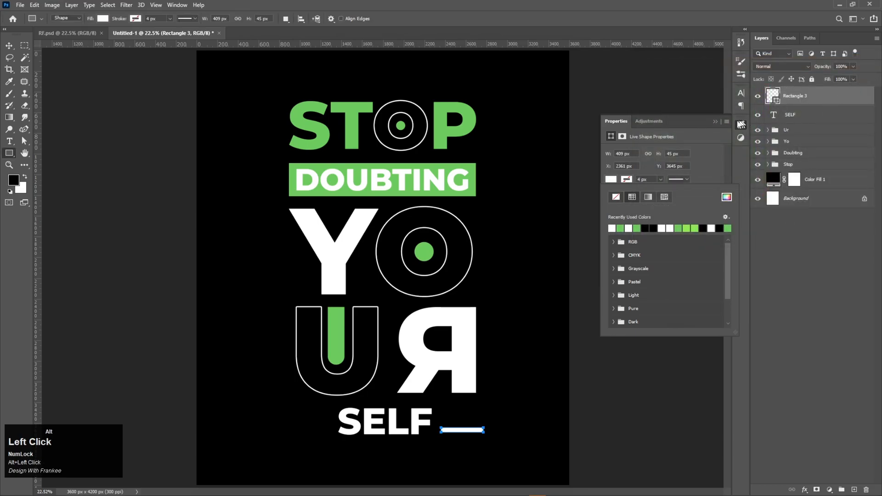
pyautogui.click(715, 122)
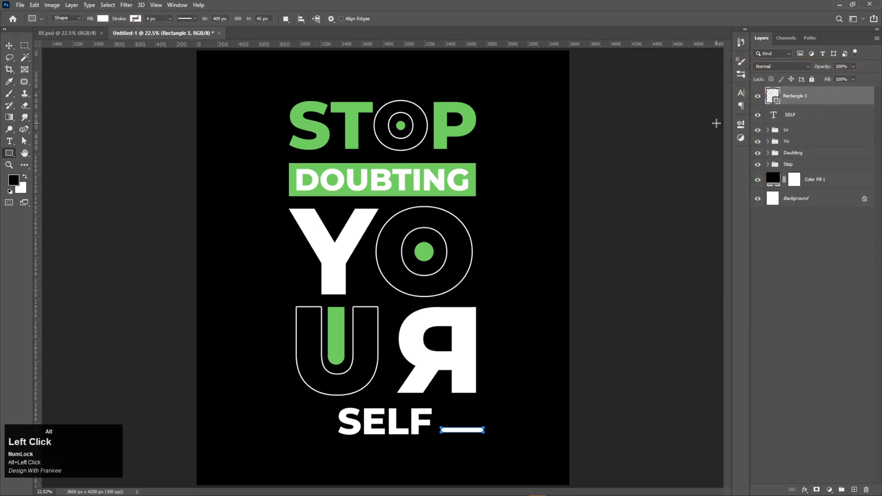
# Duplicate the white bar below the original and move the copy across to the lettering's left edge.
pyautogui.click(7, 48)
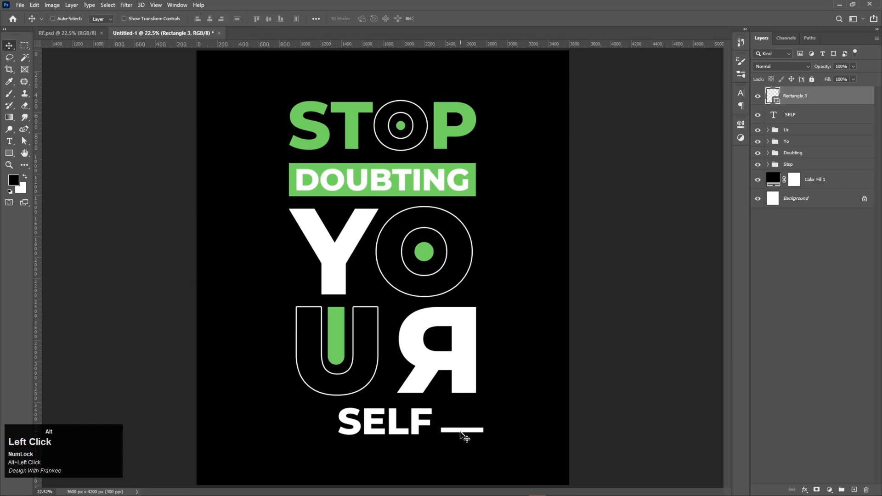
pyautogui.moveTo(457, 432); pyautogui.dragTo(460, 448)
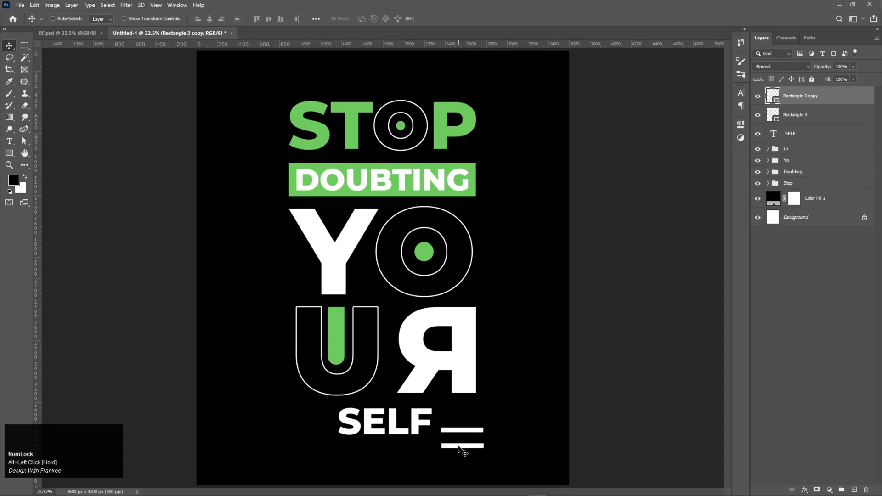
pyautogui.moveTo(462, 449); pyautogui.dragTo(305, 449)
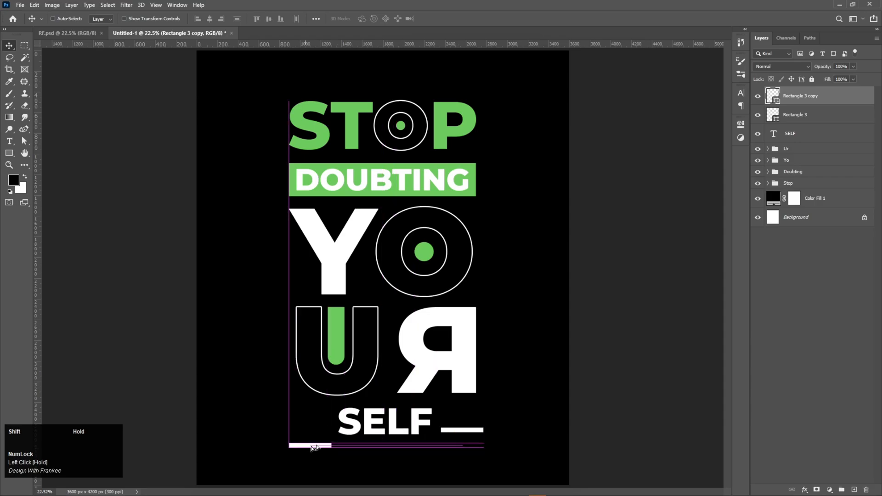
# Move the original white bar straight down until it is level with its copy below SELF.
pyautogui.click(801, 117)
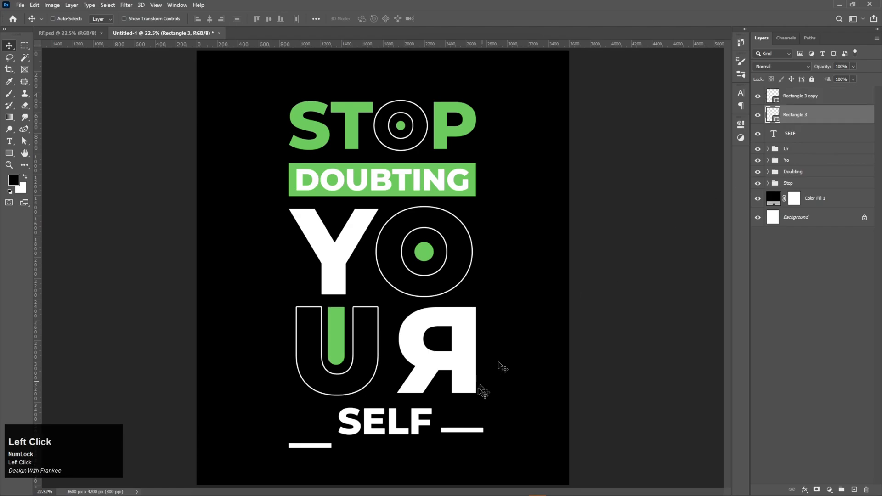
pyautogui.moveTo(467, 434); pyautogui.dragTo(466, 449)
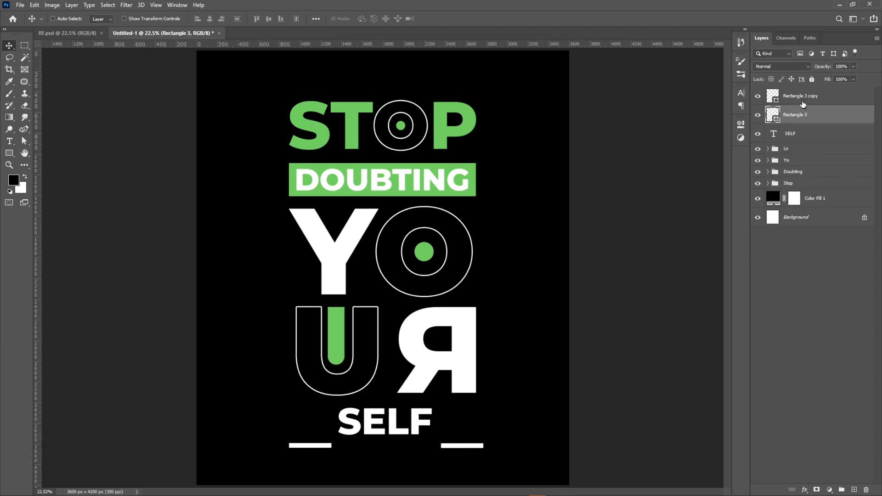
pyautogui.click(817, 134)
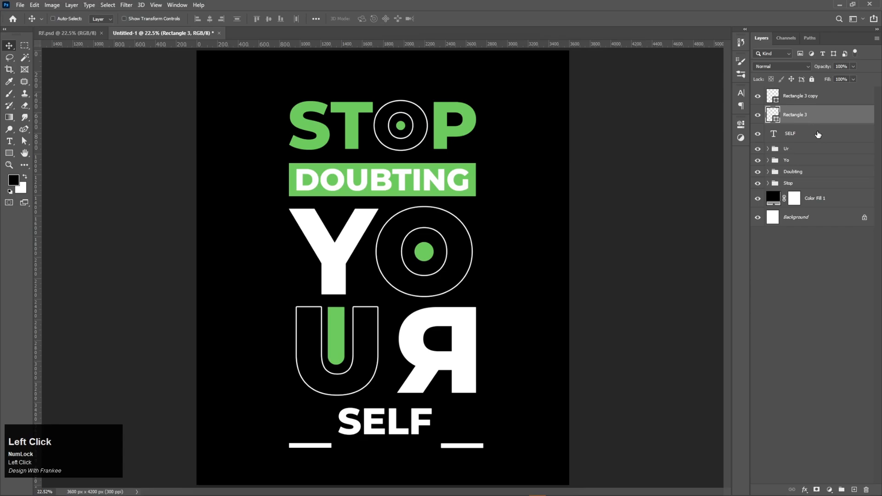
# Add a new layer above SELF and draw a rectangle about 250 by 174 px to the right of the word.
pyautogui.press('Num_Lock')
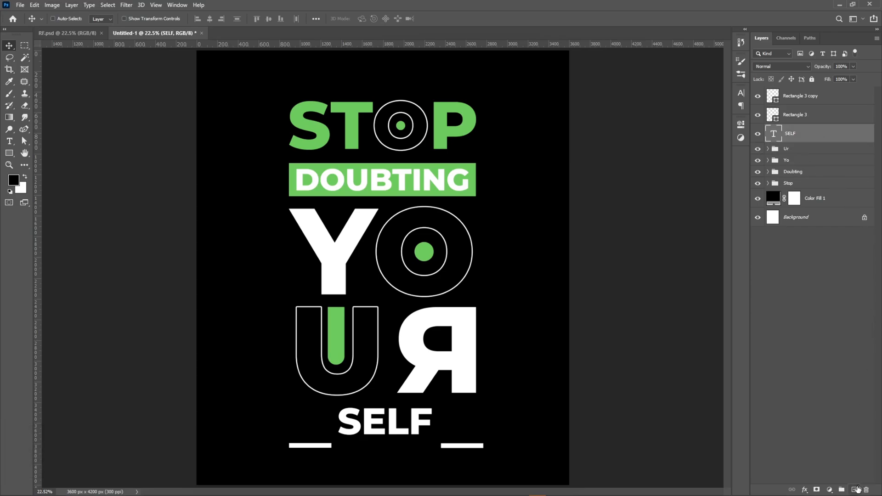
pyautogui.click(854, 490)
pyautogui.rightClick(11, 154)
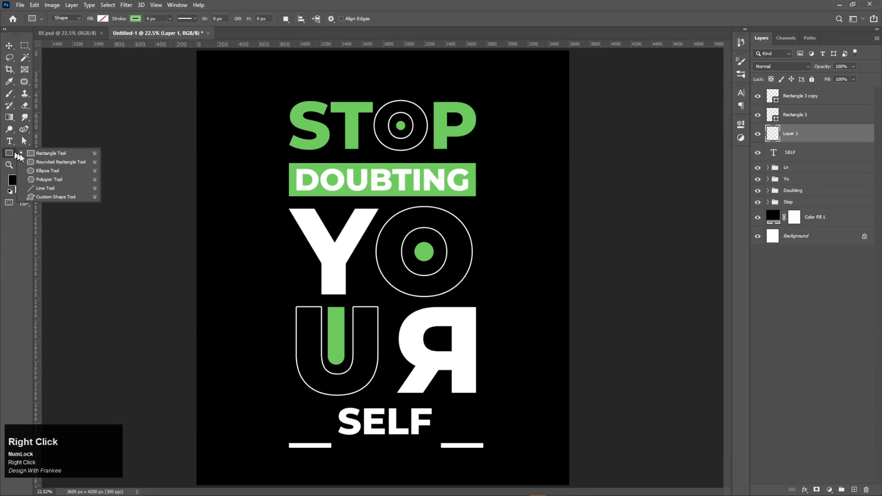
pyautogui.click(46, 155)
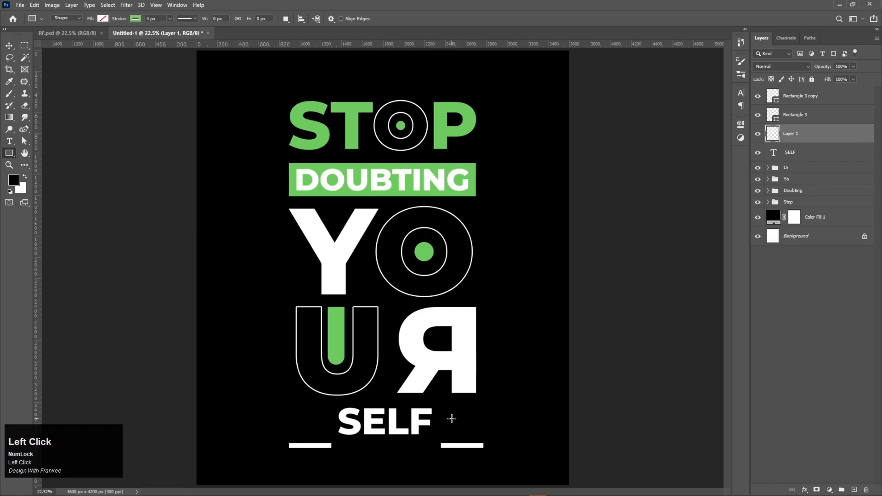
pyautogui.moveTo(450, 418)
pyautogui.mouseDown()
pyautogui.moveTo(484, 435)
pyautogui.moveTo(476, 436)
pyautogui.mouseUp()
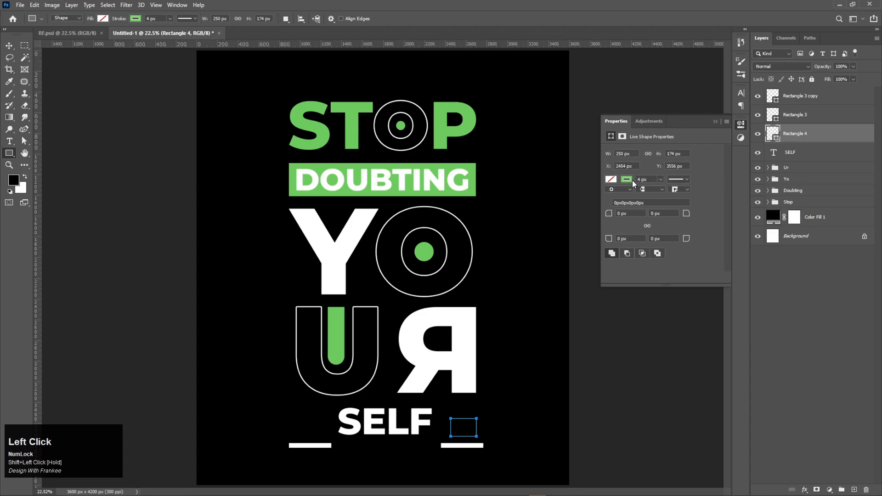
# Remove the new rectangle's stroke and fill it with the green sampled from the letter P in STOP.
pyautogui.click(627, 180)
pyautogui.click(615, 198)
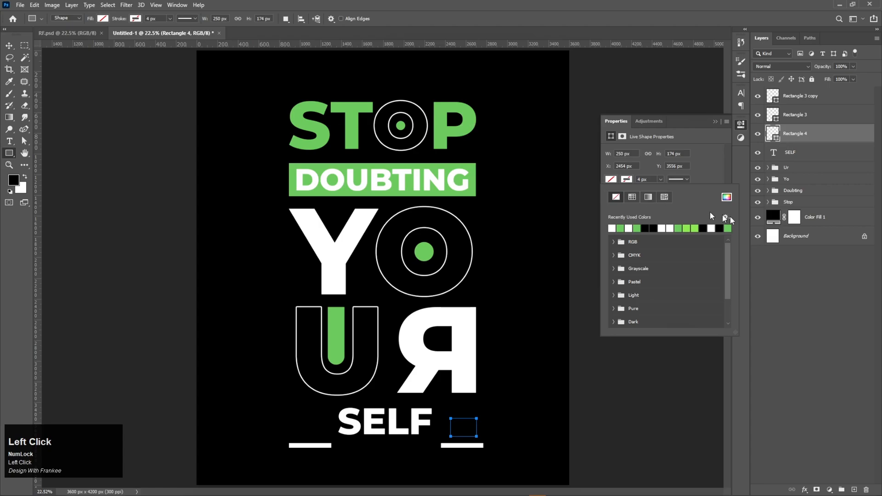
pyautogui.click(726, 197)
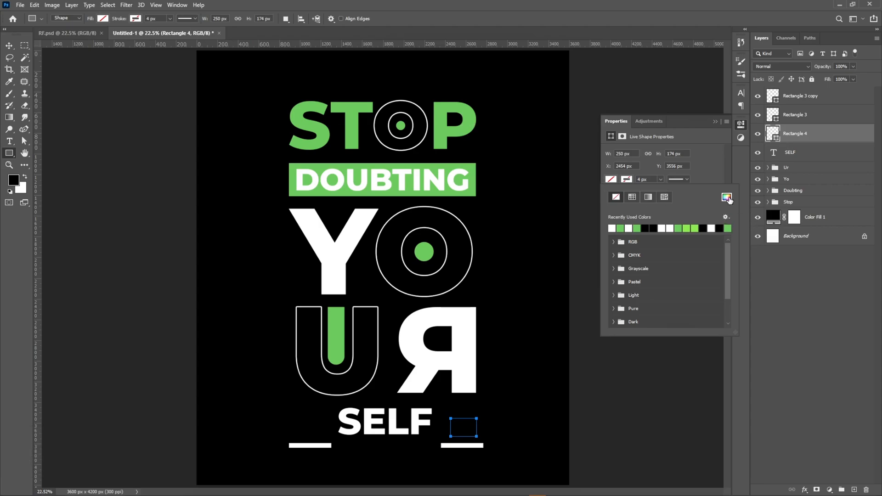
pyautogui.click(437, 130)
pyautogui.click(846, 79)
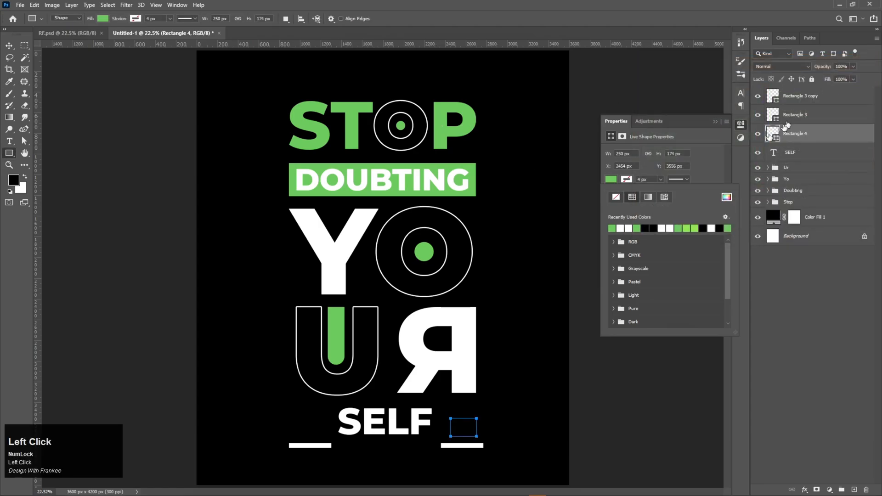
pyautogui.press('Return')
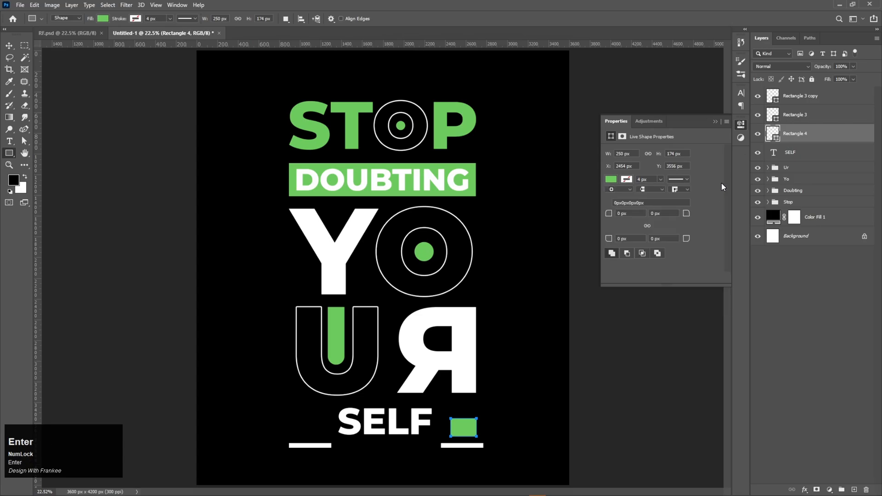
# Resize and place the green rectangle so it spans from just beside SELF to the right edge of the lettering.
pyautogui.press('v')
pyautogui.hotkey('ctrl', 't')
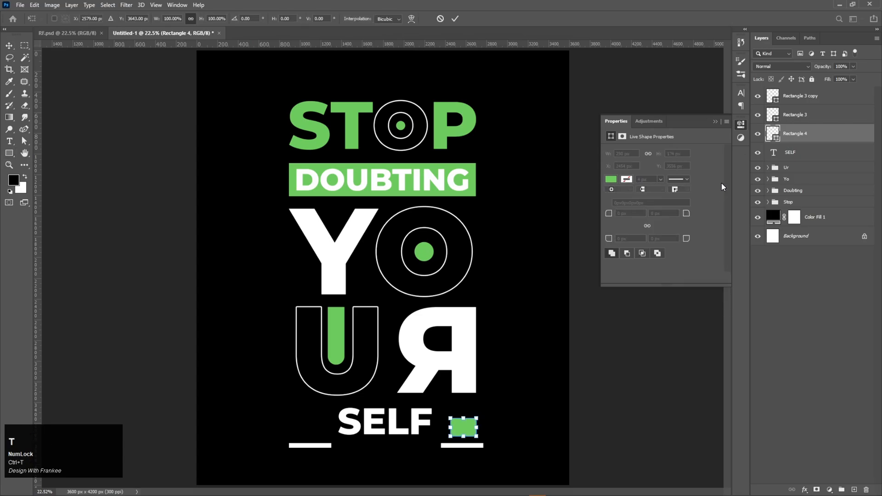
pyautogui.moveTo(478, 428)
pyautogui.mouseDown()
pyautogui.moveTo(444, 427)
pyautogui.moveTo(465, 429)
pyautogui.mouseUp()
pyautogui.doubleClick(459, 428)
pyautogui.click(716, 123)
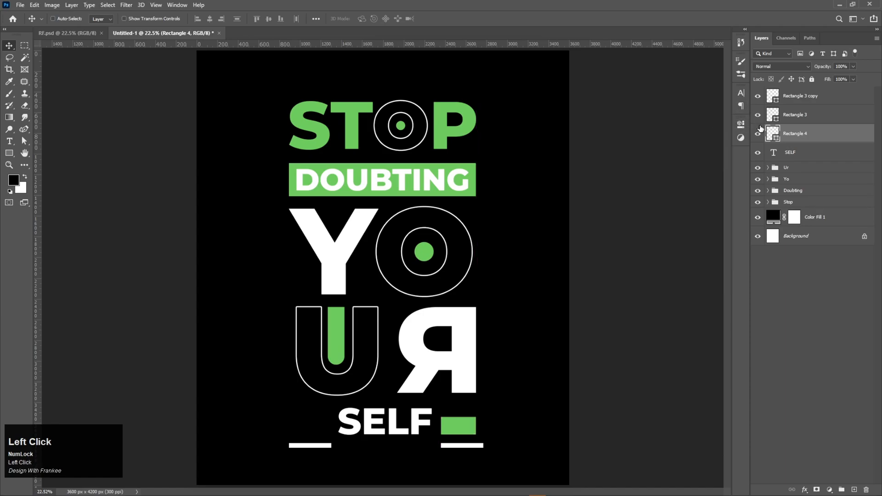
# Hide the two white bars and duplicate the green rectangle to the left of SELF, at the lettering's left edge.
pyautogui.moveTo(758, 119); pyautogui.dragTo(757, 96)
pyautogui.moveTo(462, 426); pyautogui.dragTo(310, 427)
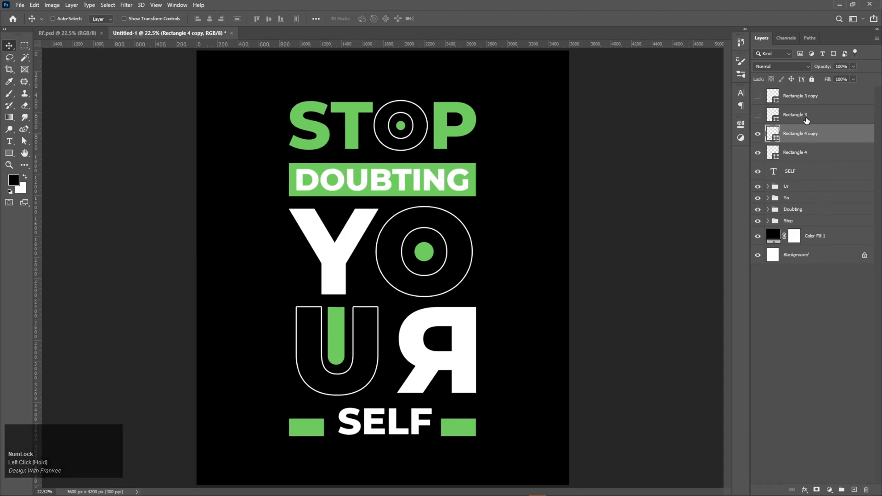
# Align the bottom edges of SELF and both green rectangles and distribute the three evenly in the horizontal direction.
pyautogui.keyDown('ctrl'); pyautogui.click(799, 172); pyautogui.keyUp('ctrl')
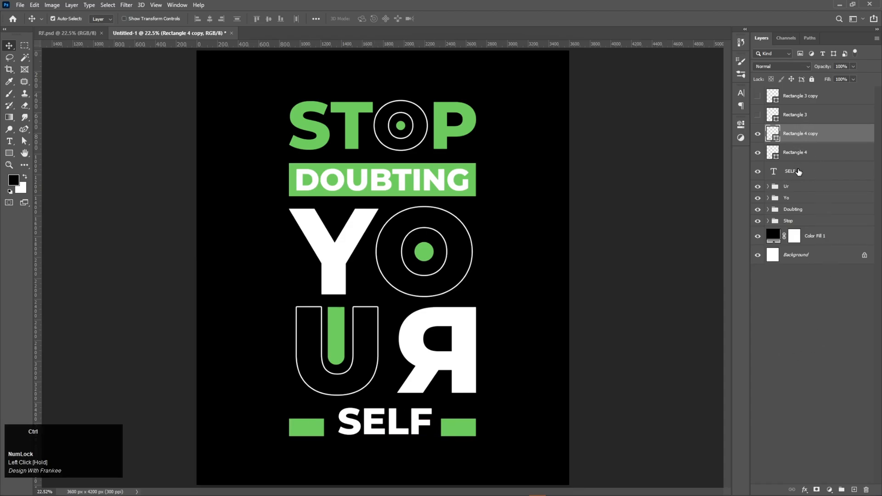
pyautogui.keyDown('shift'); pyautogui.click(798, 171); pyautogui.keyUp('shift')
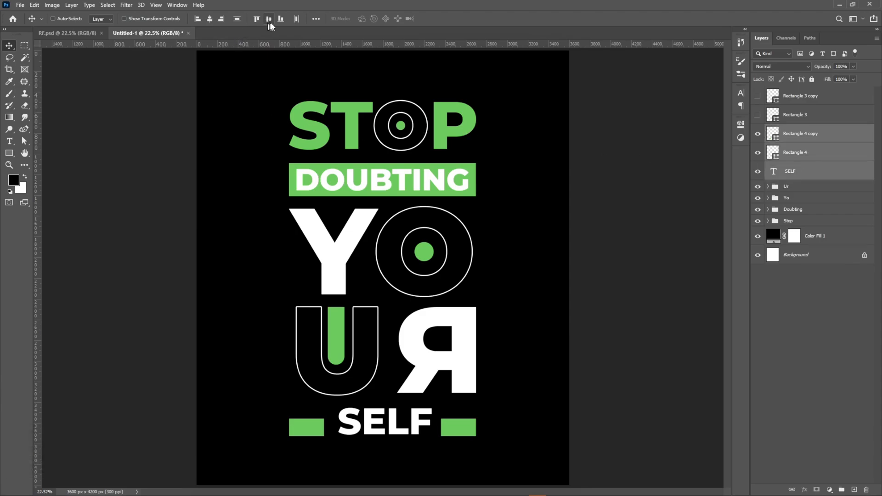
pyautogui.click(280, 20)
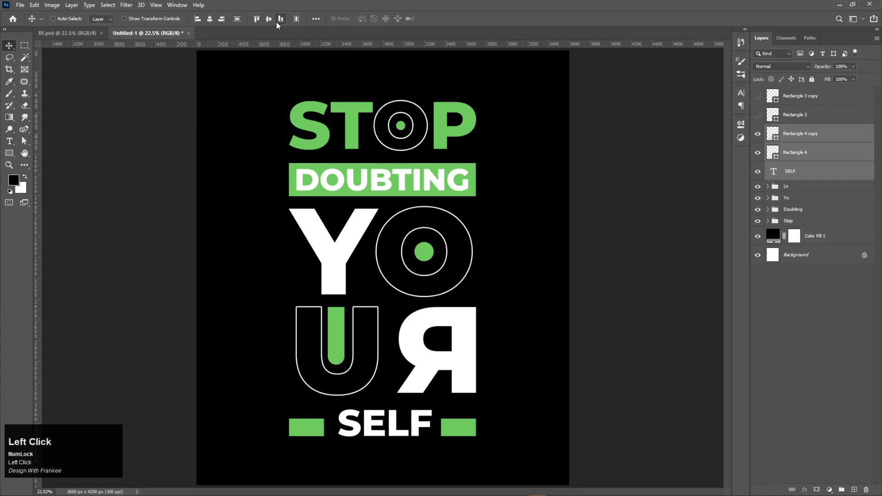
pyautogui.click(295, 22)
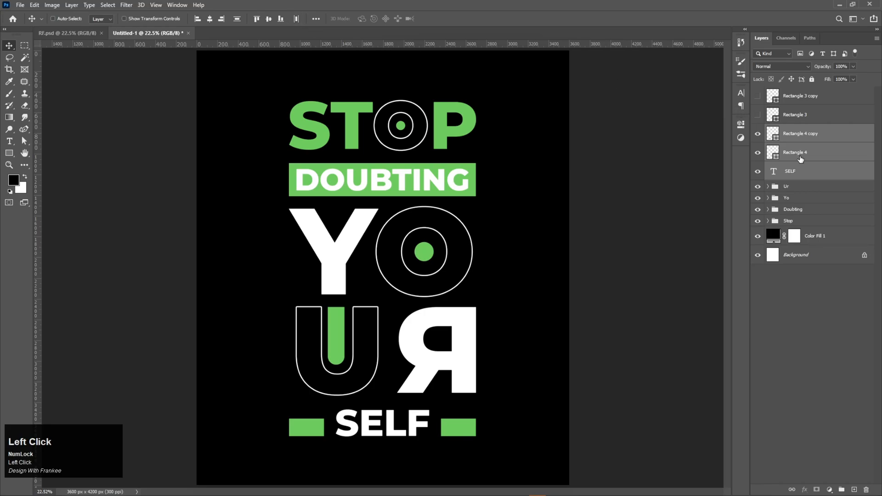
# Group the SELF text with the two green rectangles and name the group Self.
pyautogui.hotkey('ctrl', 'g')
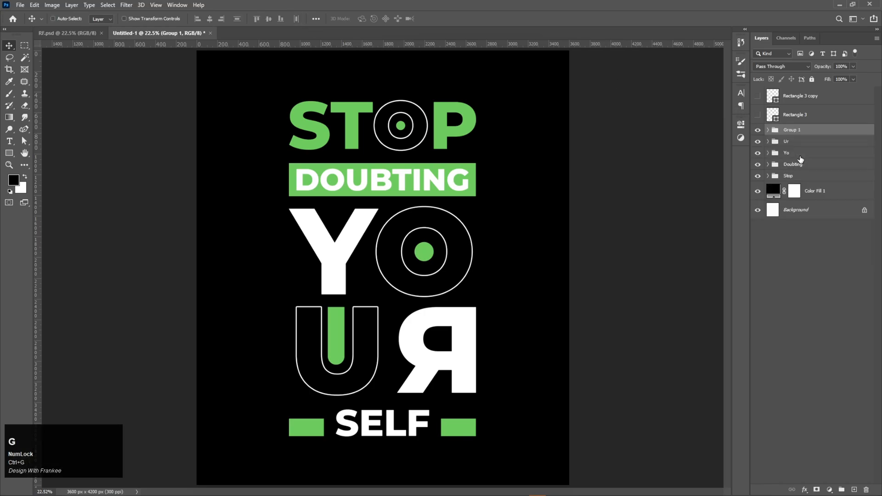
pyautogui.doubleClick(790, 130)
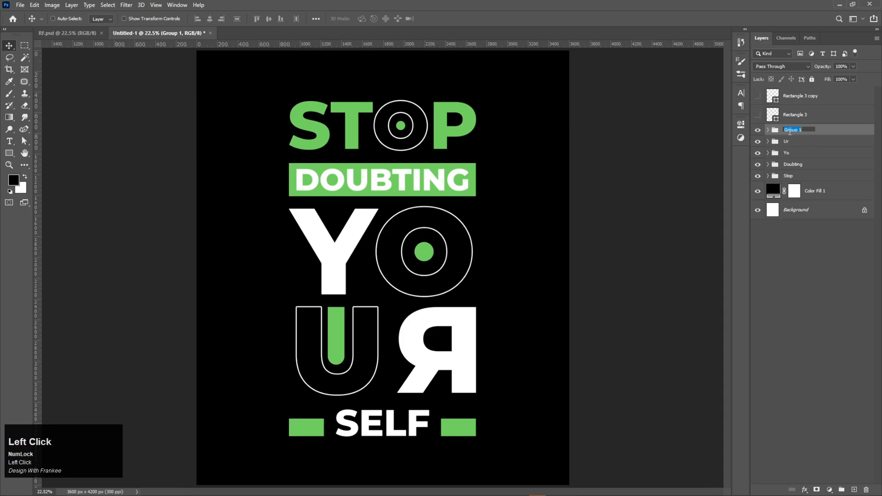
pyautogui.write('Self')
pyautogui.press('Return')
# Show the two white bars again and move the Self group straight up, closer to the UR row.
pyautogui.click(757, 115)
pyautogui.click(758, 97)
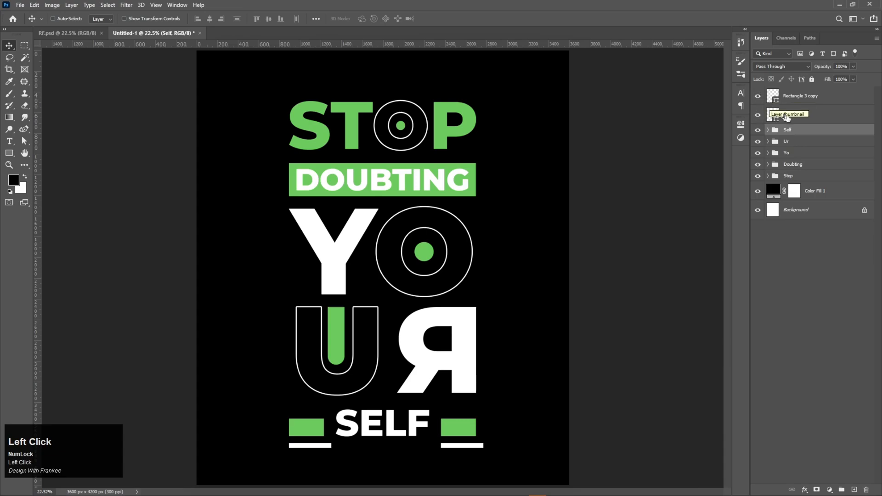
pyautogui.moveTo(404, 421); pyautogui.dragTo(393, 427)
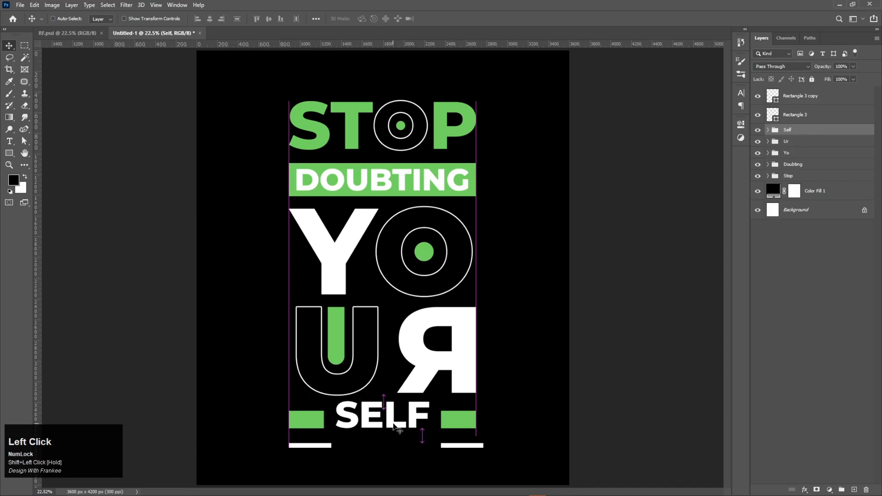
# Add a new layer above all others and draw a square about 169 px wide below SELF, beside the left white bar.
pyautogui.click(804, 115)
pyautogui.click(809, 102)
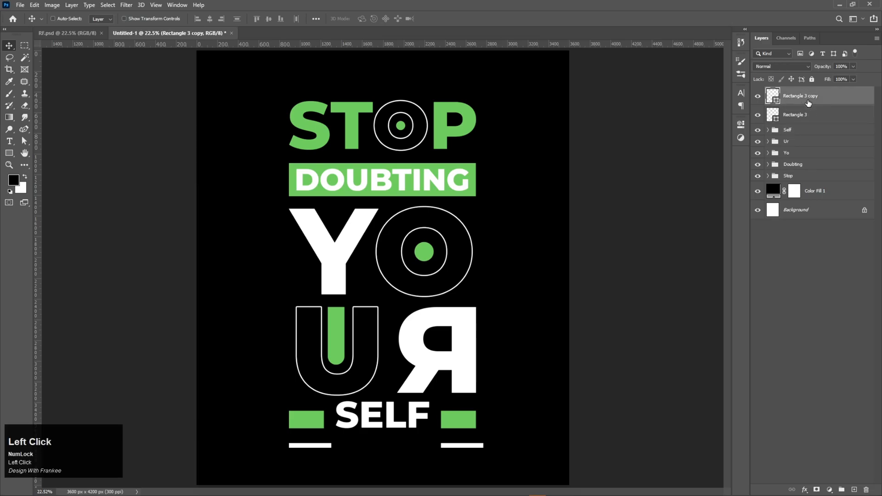
pyautogui.click(854, 489)
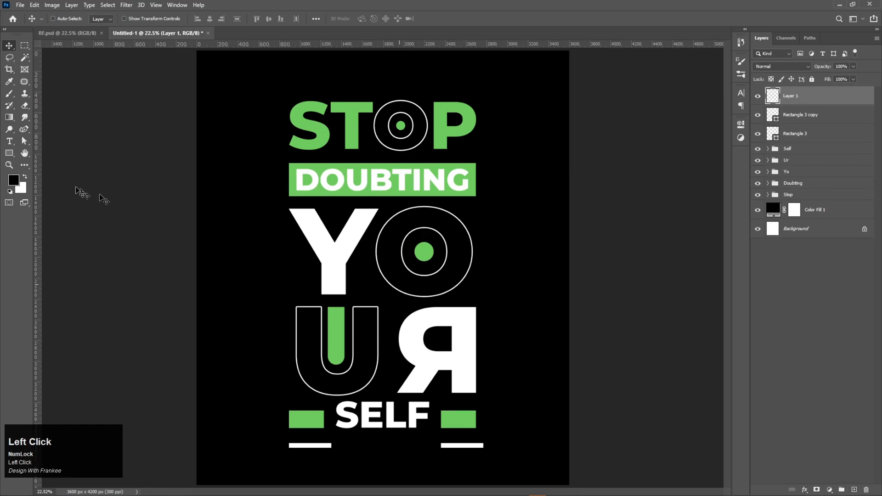
pyautogui.rightClick(9, 152)
pyautogui.click(35, 156)
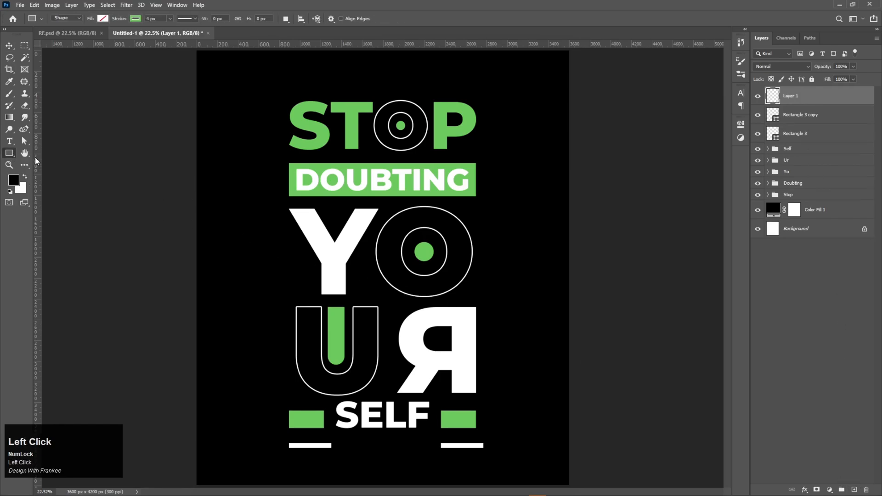
pyautogui.moveTo(341, 440); pyautogui.dragTo(361, 457)
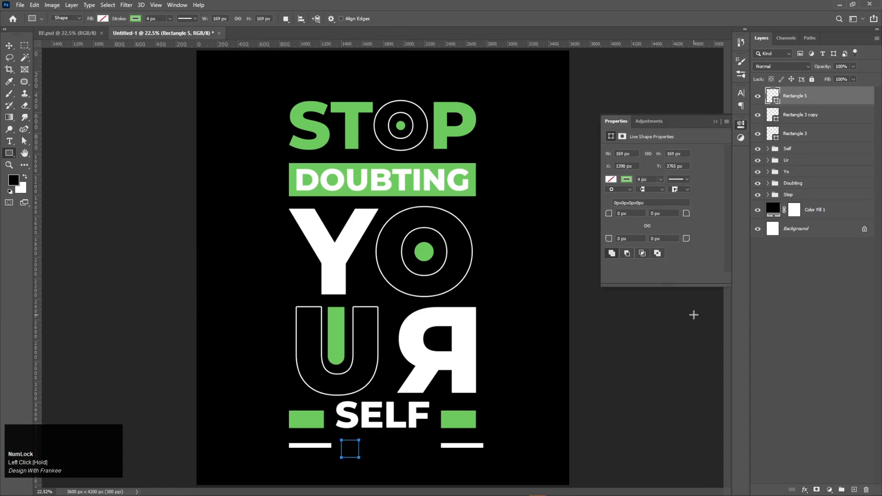
# Remove the small square's stroke and fill it with the green sampled from the letter P in STOP.
pyautogui.click(628, 180)
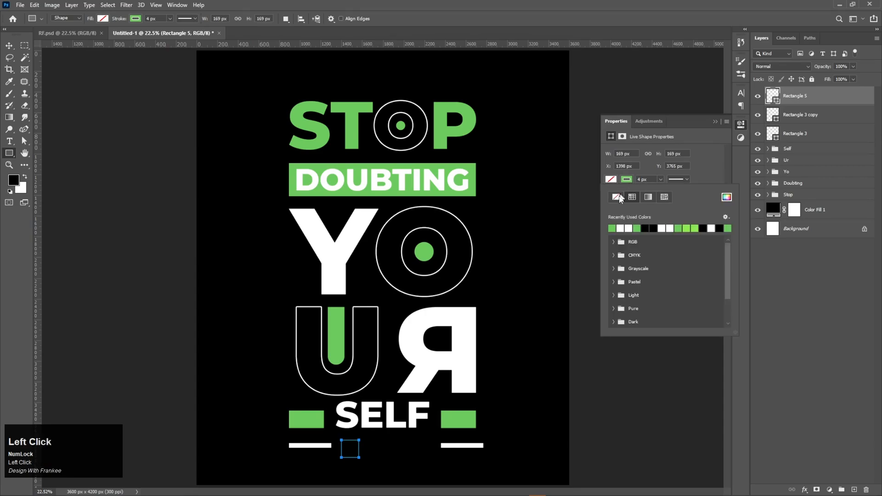
pyautogui.click(617, 197)
pyautogui.click(726, 198)
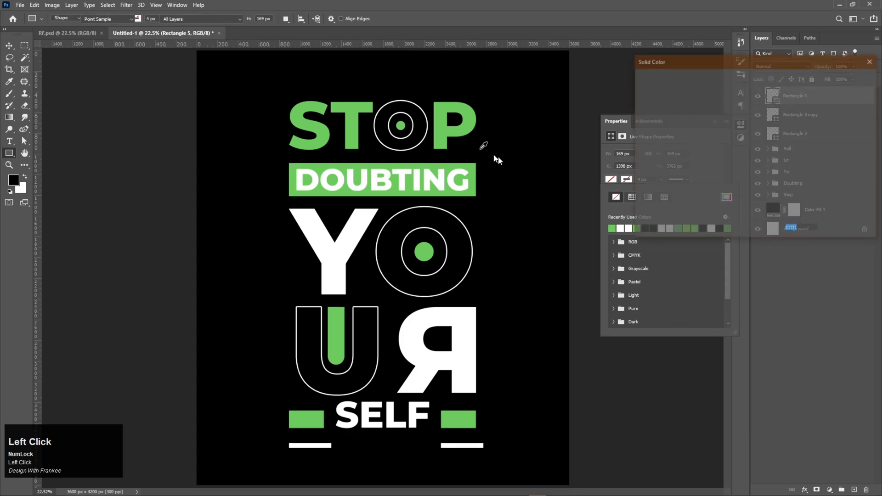
pyautogui.click(441, 122)
pyautogui.click(848, 81)
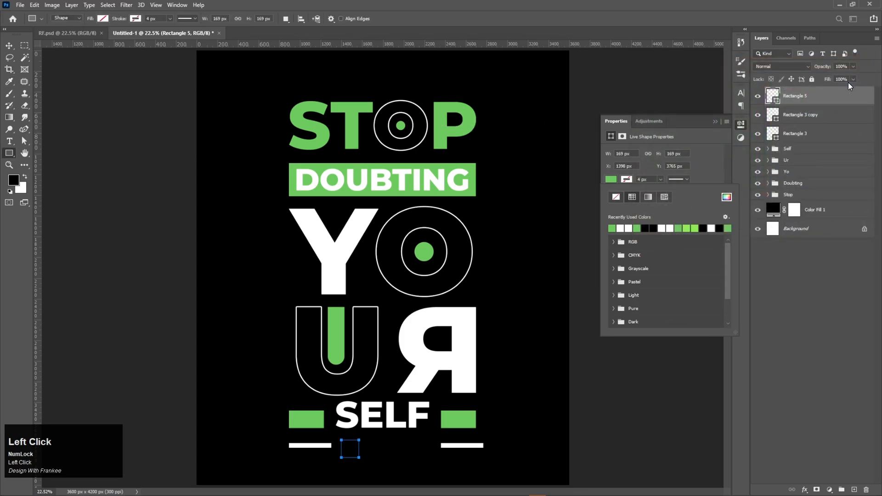
pyautogui.press('Return')
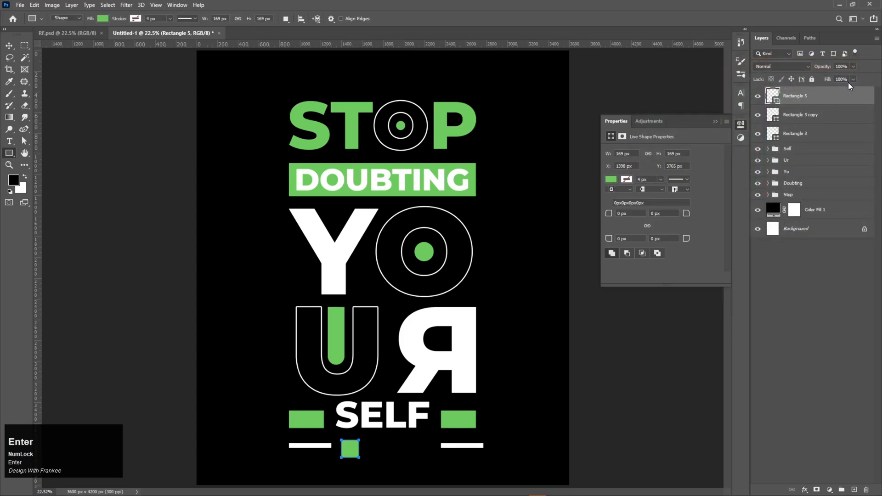
# Duplicate the green square twice to its right and line up both copies with the original in one evenly spaced row.
pyautogui.press('v')
pyautogui.click(717, 121)
pyautogui.moveTo(353, 455); pyautogui.dragTo(403, 454)
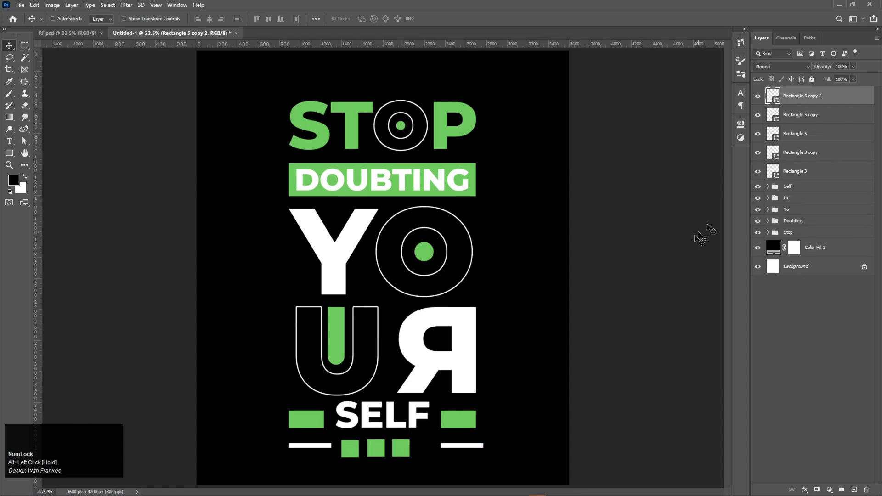
pyautogui.keyDown('shift'); pyautogui.click(803, 120); pyautogui.keyUp('shift')
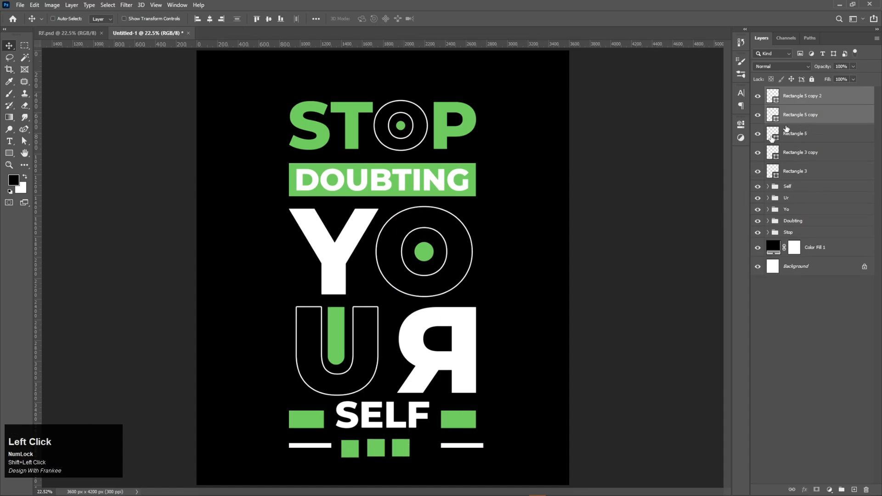
pyautogui.moveTo(391, 456); pyautogui.dragTo(391, 453)
pyautogui.click(760, 118)
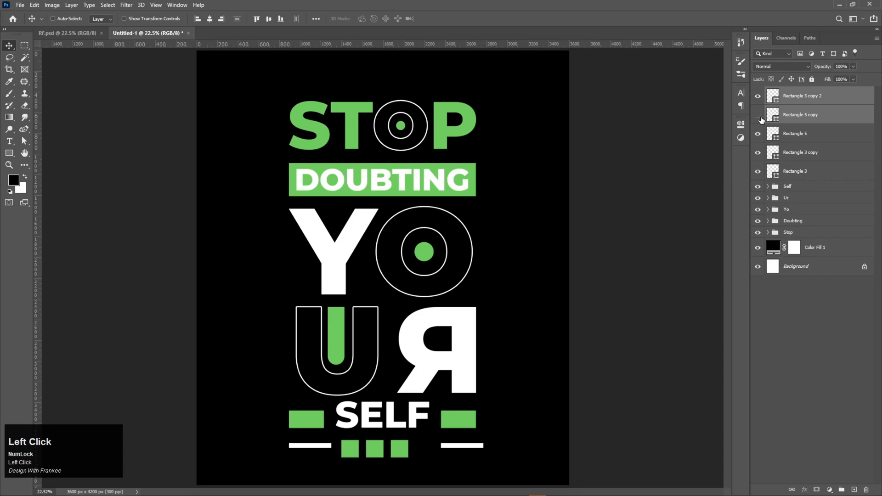
pyautogui.click(758, 115)
# Recolour the two outer squares of the row white ffffff, keeping the middle one green.
pyautogui.click(776, 137)
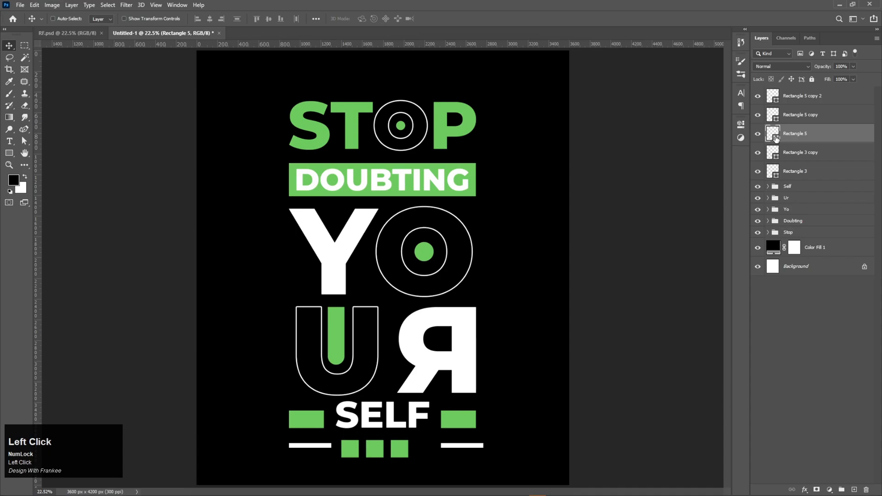
pyautogui.doubleClick(776, 139)
pyautogui.moveTo(647, 97); pyautogui.dragTo(622, 67)
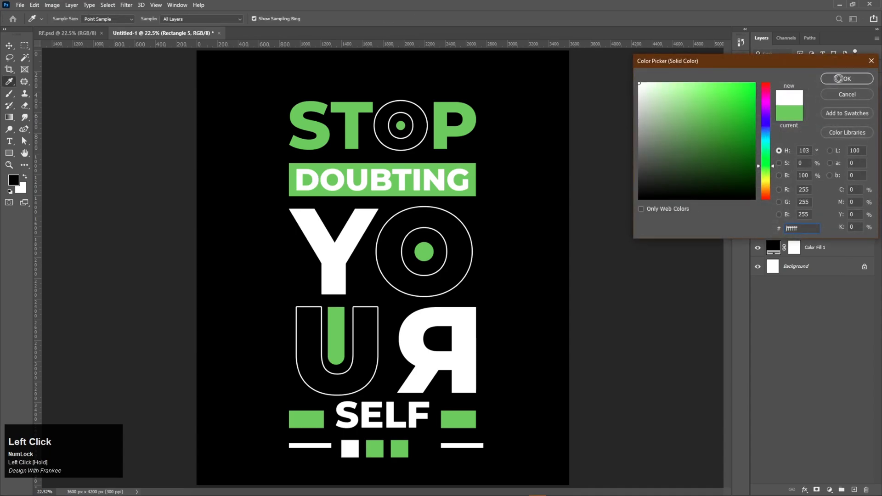
pyautogui.click(823, 82)
pyautogui.click(785, 100)
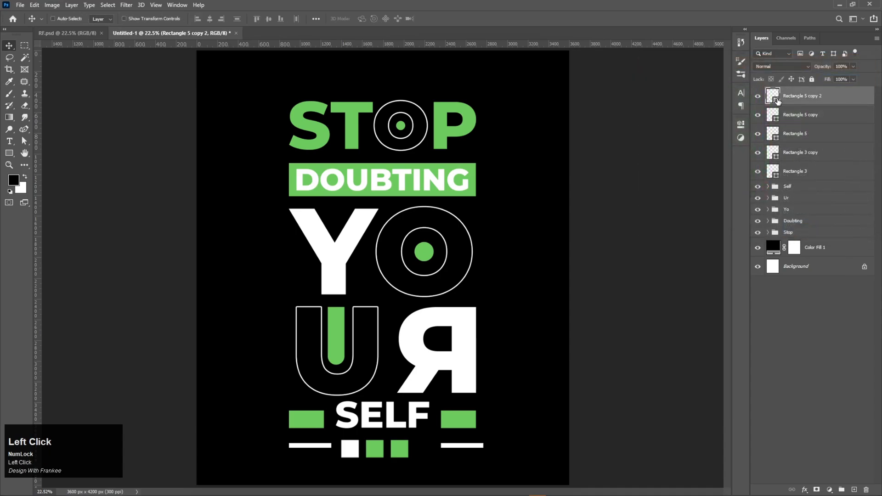
pyautogui.doubleClick(777, 101)
pyautogui.moveTo(653, 92); pyautogui.dragTo(624, 63)
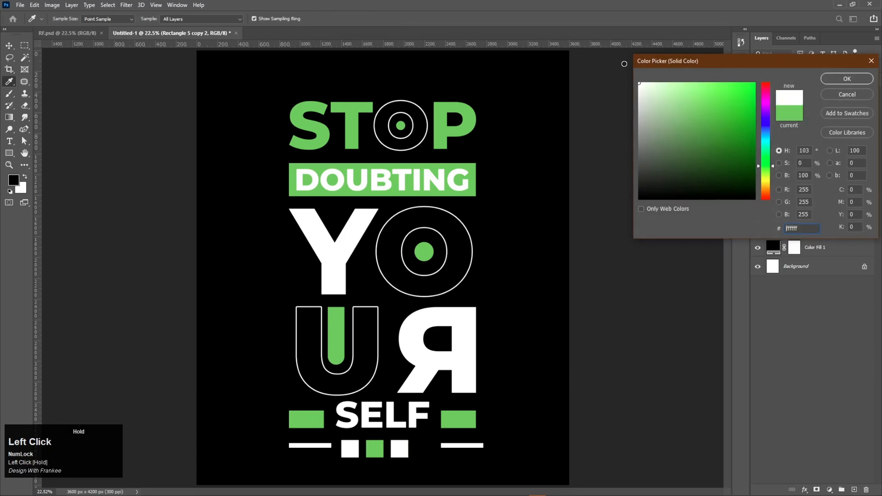
pyautogui.click(847, 81)
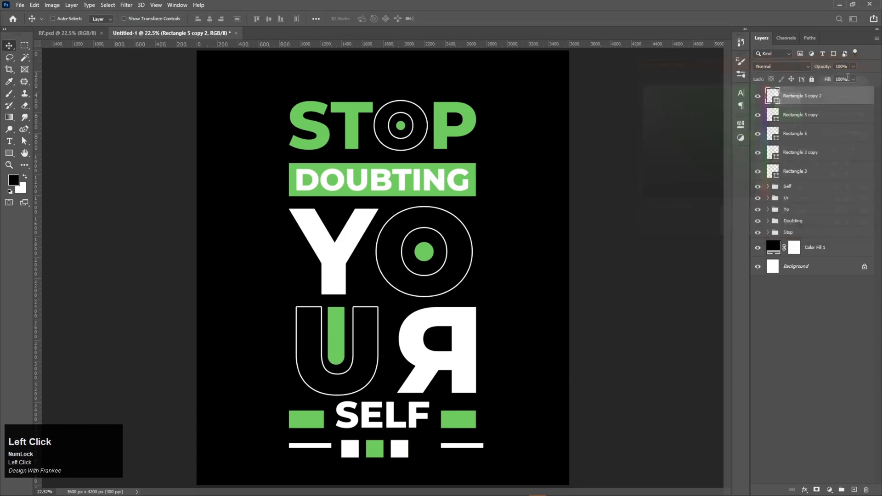
# Distribute the three small squares evenly in the horizontal direction and group them.
pyautogui.keyDown('shift'); pyautogui.click(808, 137); pyautogui.keyUp('shift')
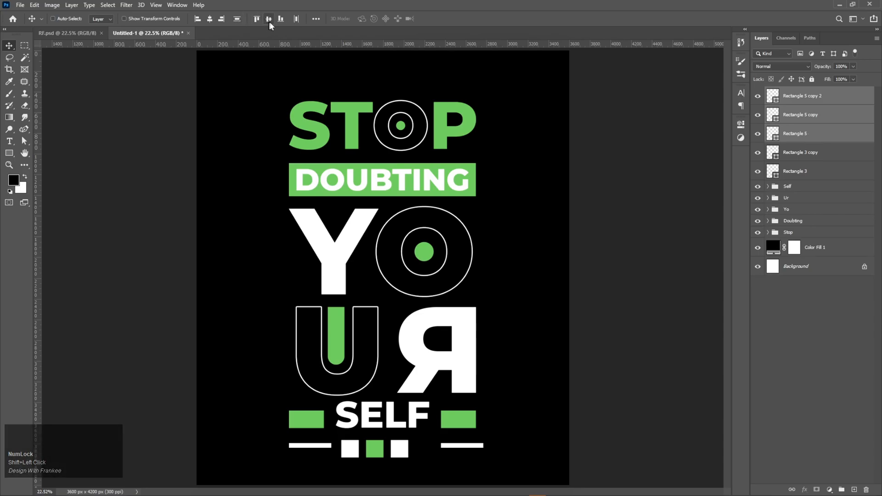
pyautogui.click(294, 21)
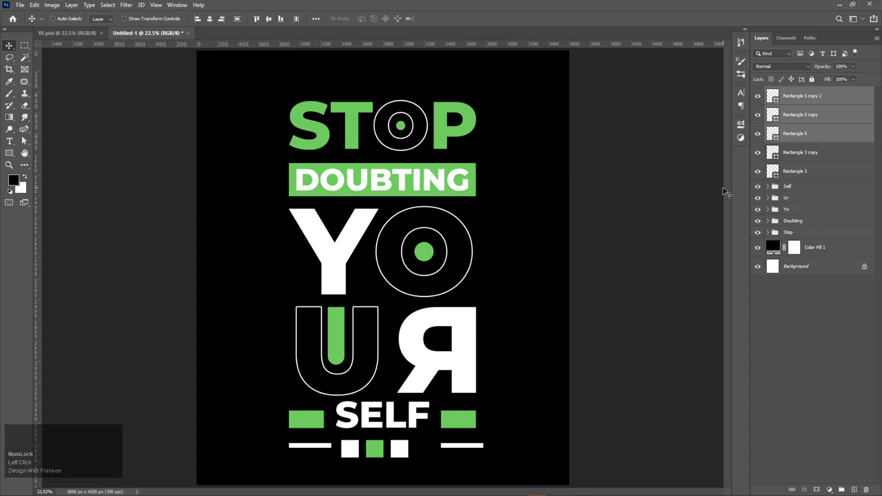
pyautogui.hotkey('ctrl', 'g')
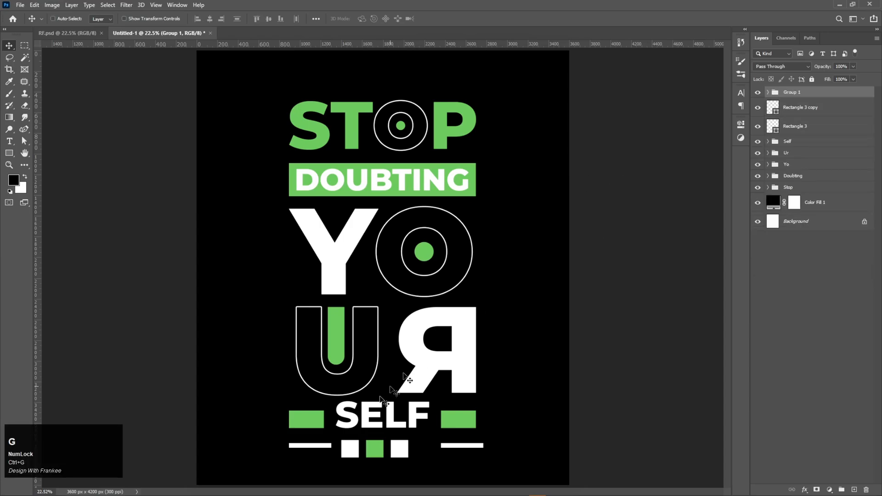
# Move the group of squares slightly down and centre it horizontally on the canvas.
pyautogui.moveTo(377, 450); pyautogui.dragTo(386, 448)
pyautogui.hotkey('ctrl', 'a')
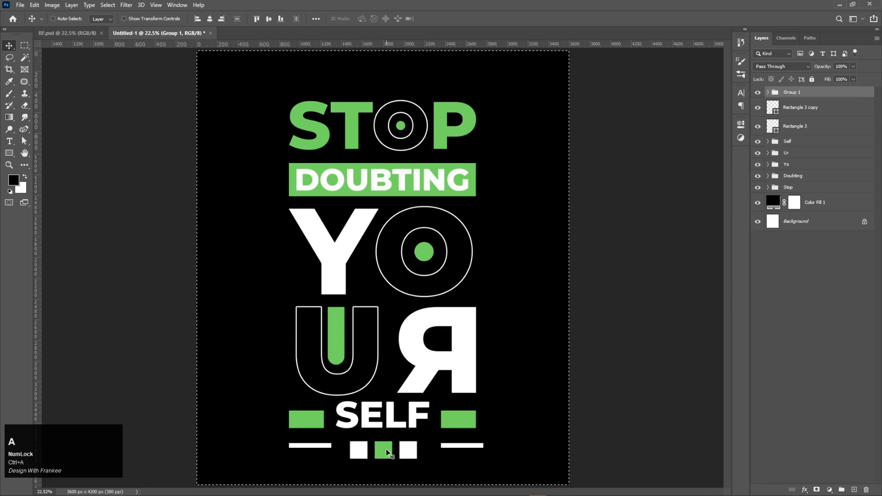
pyautogui.click(210, 20)
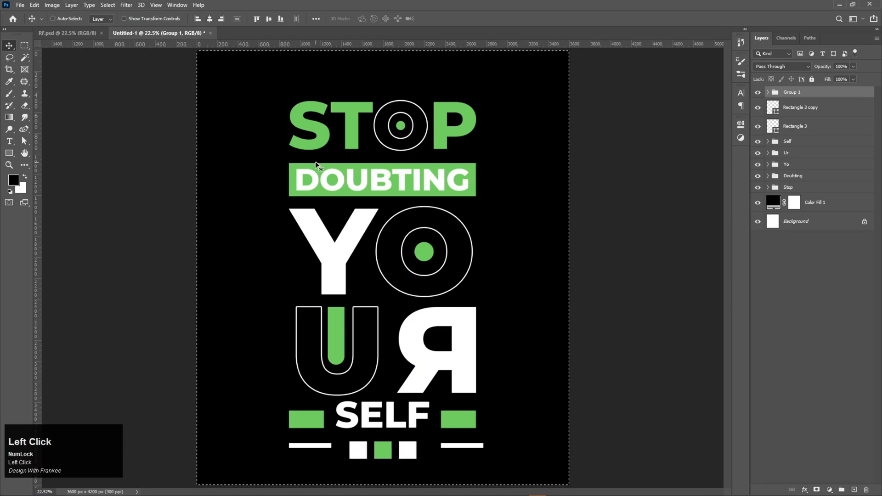
pyautogui.hotkey('ctrl', 'd')
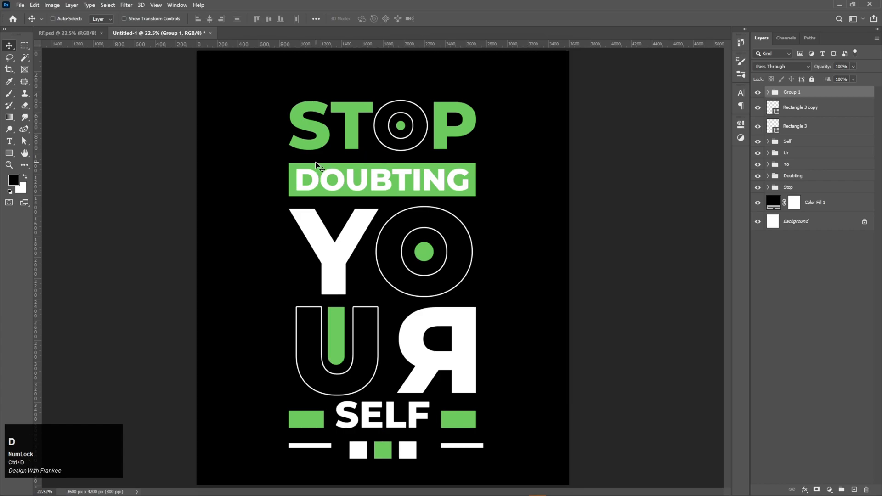
# Move the left white bar down to the squares' mid-height, keeping it flush with the design's left edge.
pyautogui.scroll(2, 470, 350)
pyautogui.moveTo(470, 350); pyautogui.dragTo(475, 232)
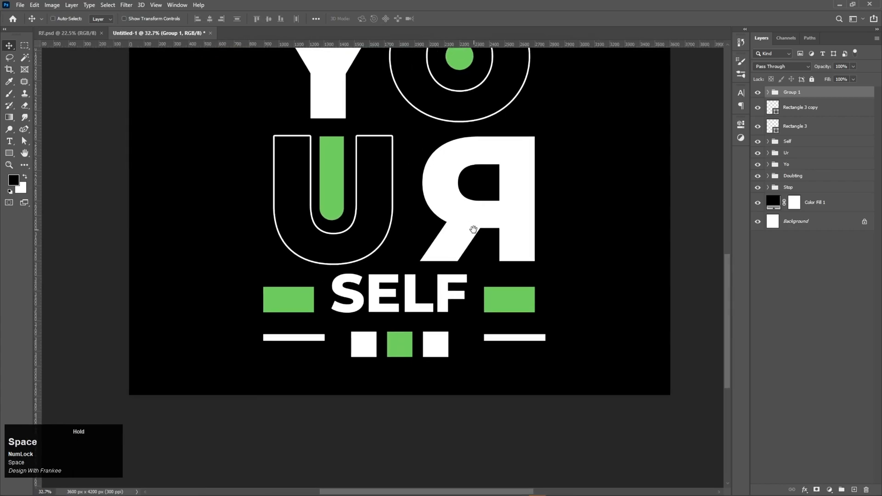
pyautogui.click(803, 109)
pyautogui.hotkey('ctrl', 't')
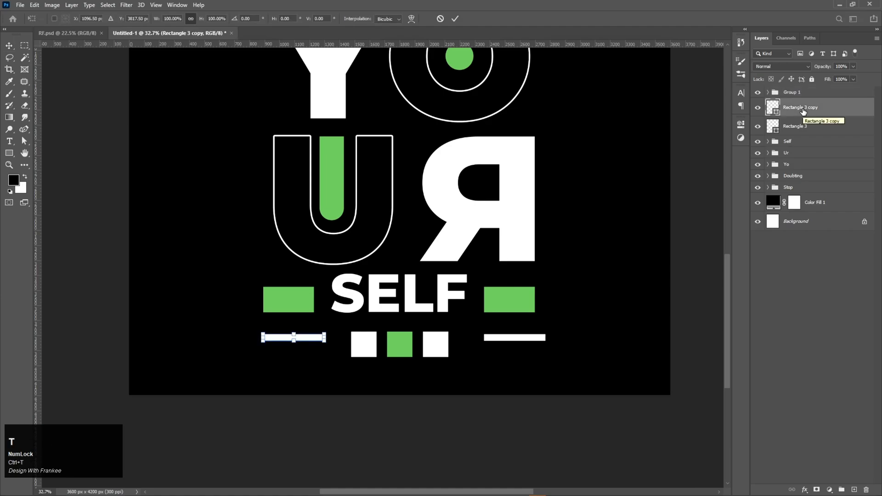
pyautogui.hotkey('ctrl', '0')
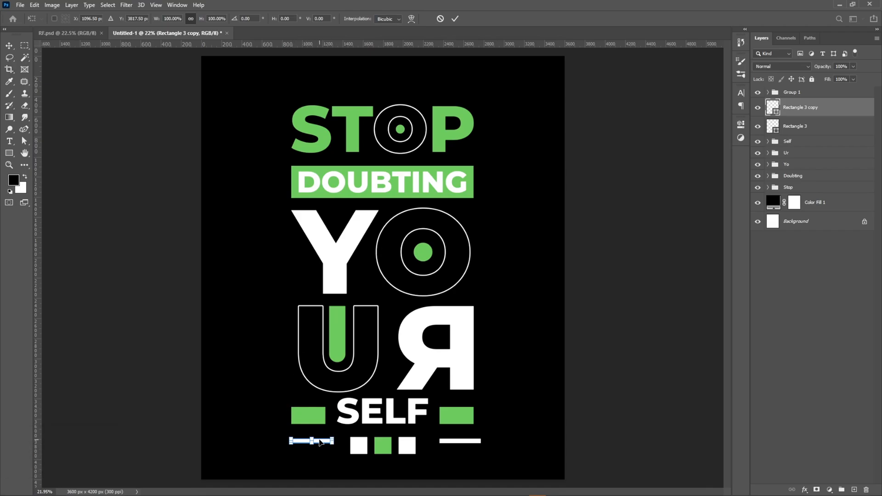
pyautogui.moveTo(321, 442); pyautogui.dragTo(320, 447)
pyautogui.press('Return')
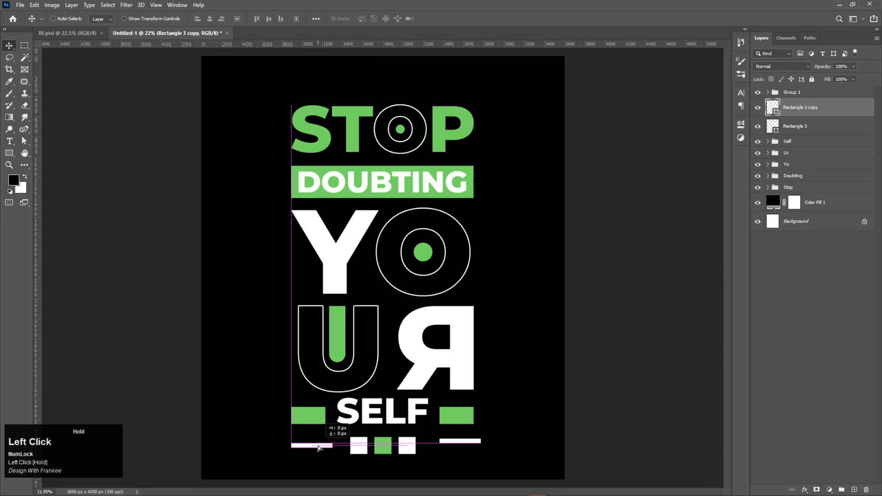
pyautogui.moveTo(320, 448); pyautogui.dragTo(320, 448)
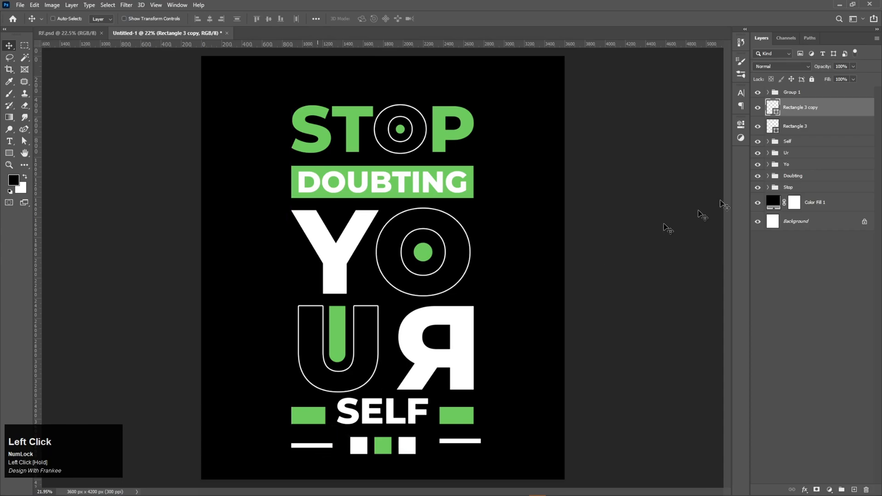
# Move the right white bar to the squares' mid-height and line its outer end up with the design's right edge.
pyautogui.click(791, 131)
pyautogui.moveTo(448, 446); pyautogui.dragTo(451, 446)
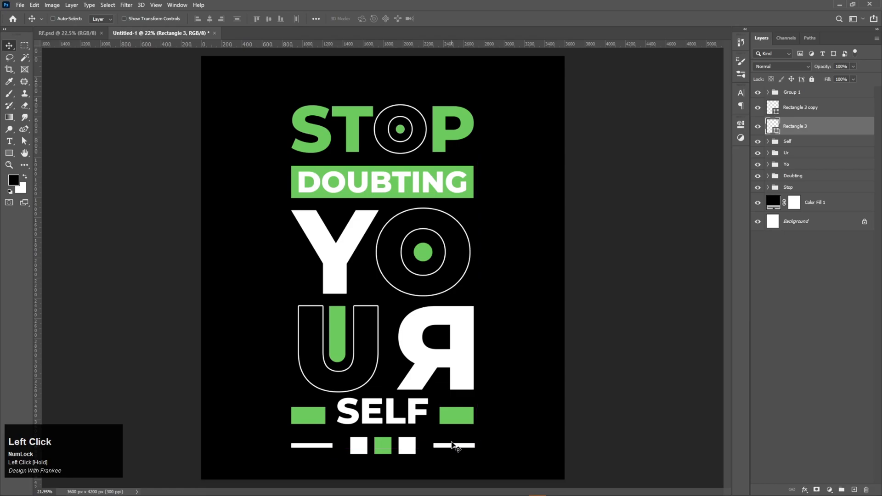
pyautogui.hotkey('ctrl', 't')
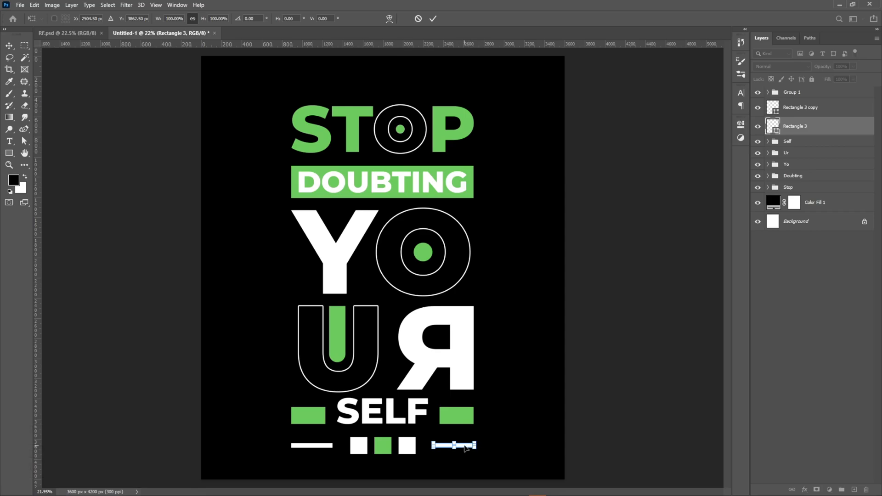
pyautogui.press('Return')
pyautogui.click(469, 454)
pyautogui.moveTo(465, 448); pyautogui.dragTo(462, 449)
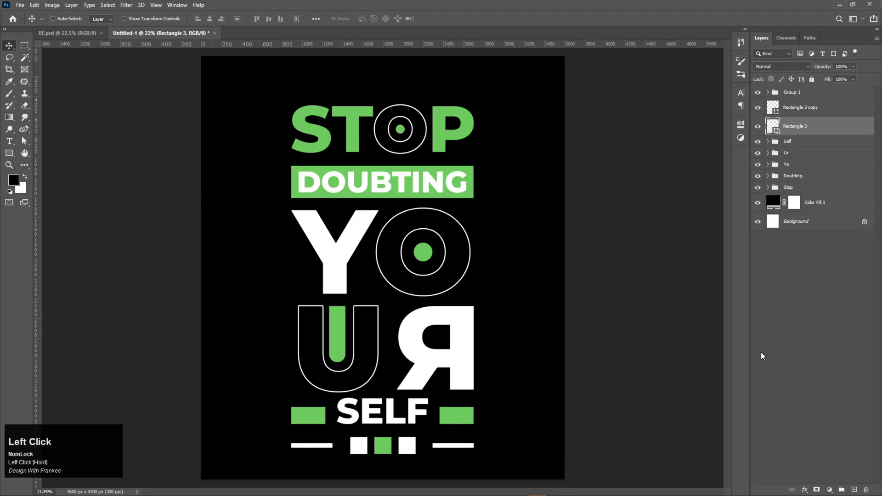
# Stretch the right white bar's inner end toward the squares, to about 110.75% width.
pyautogui.hotkey('ctrl', 't')
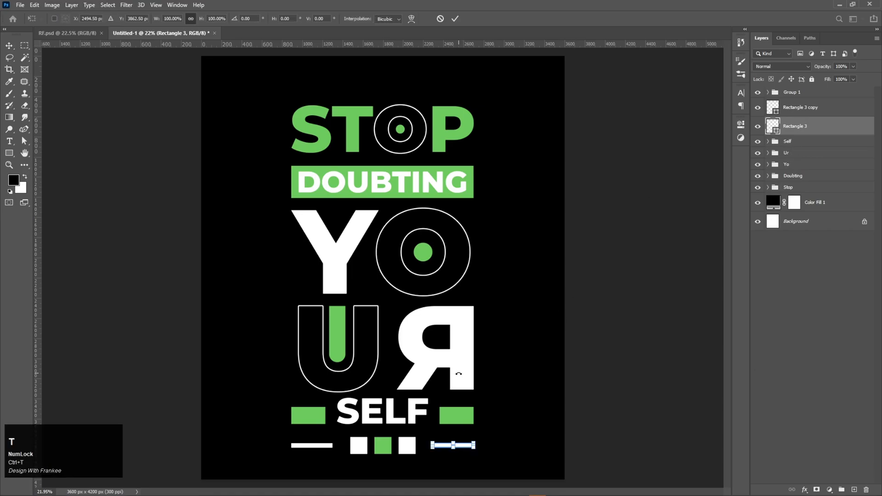
pyautogui.scroll(2, 454, 368)
pyautogui.moveTo(454, 410); pyautogui.dragTo(448, 334)
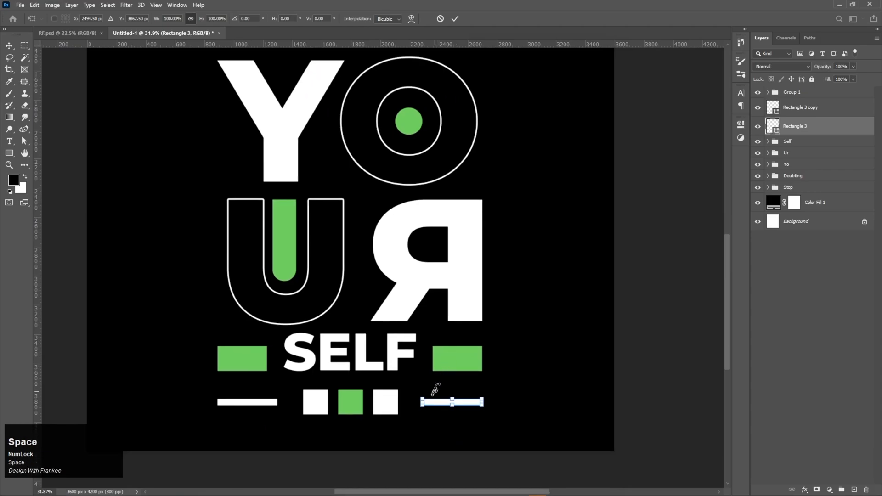
pyautogui.moveTo(421, 401); pyautogui.dragTo(415, 402)
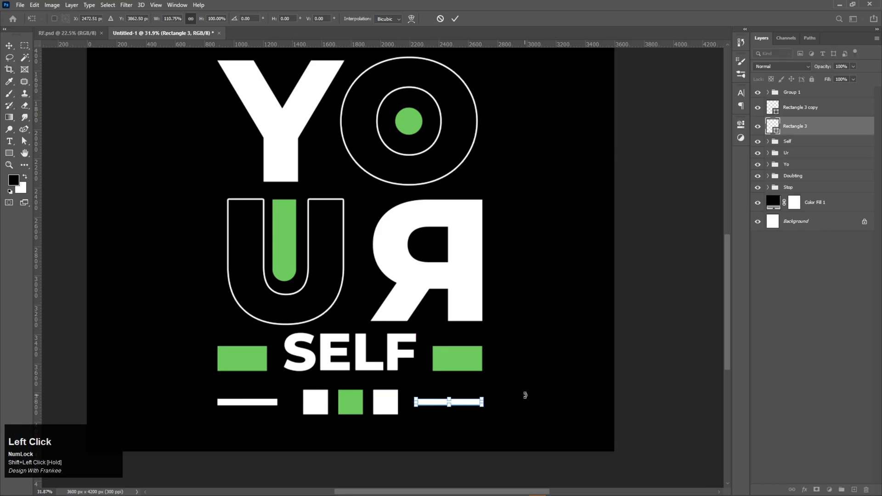
pyautogui.press('Return')
# Stretch the left white bar's inner end toward the squares, to about 110.85% width.
pyautogui.click(794, 109)
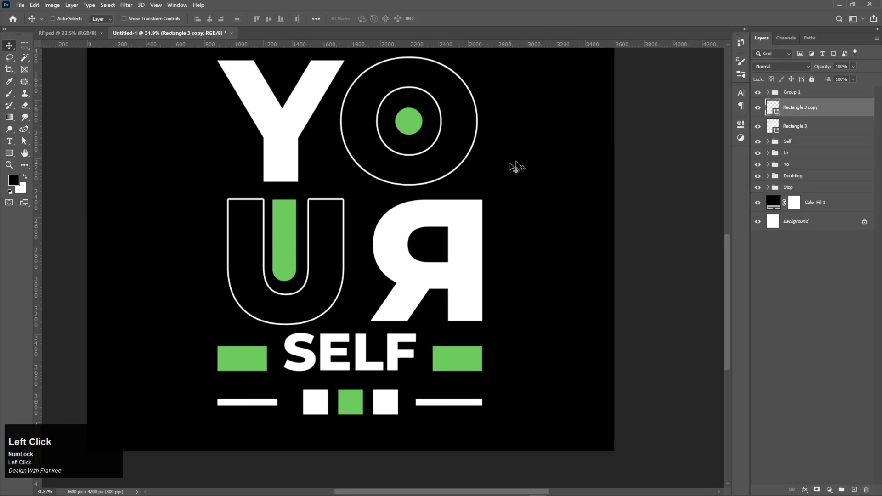
pyautogui.hotkey('ctrl', 't')
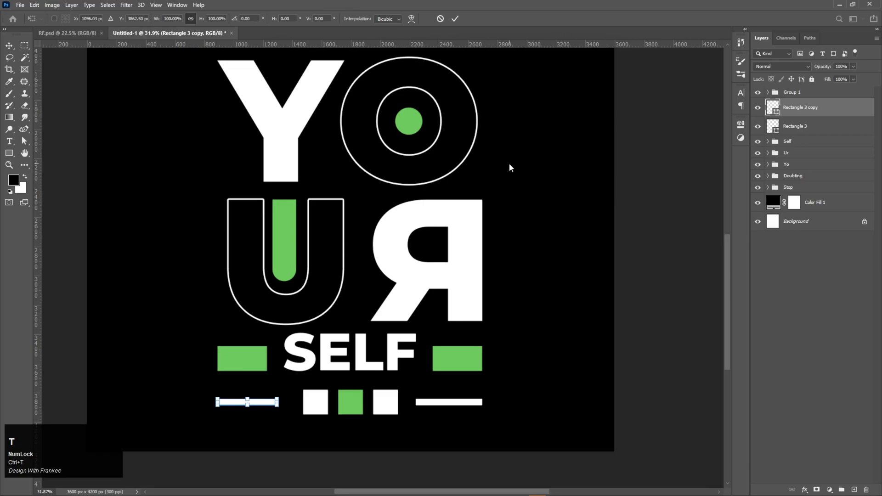
pyautogui.keyDown('shift'); pyautogui.click(278, 402); pyautogui.keyUp('shift')
pyautogui.moveTo(279, 402); pyautogui.dragTo(283, 402)
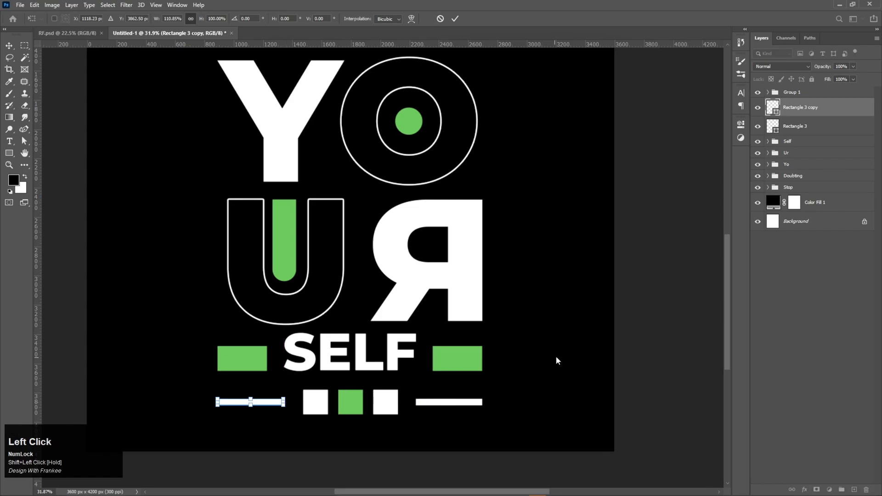
pyautogui.press('Return')
pyautogui.hotkey('ctrl', '0')
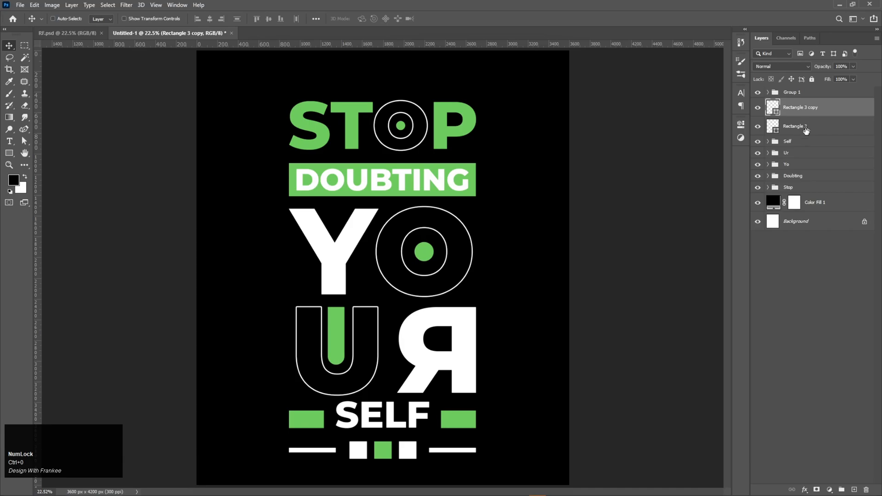
# Distribute the Self, Ur, Yo, Doubting and Stop groups evenly in height and align their horizontal centres.
pyautogui.click(802, 142)
pyautogui.keyDown('shift'); pyautogui.click(798, 188); pyautogui.keyUp('shift')
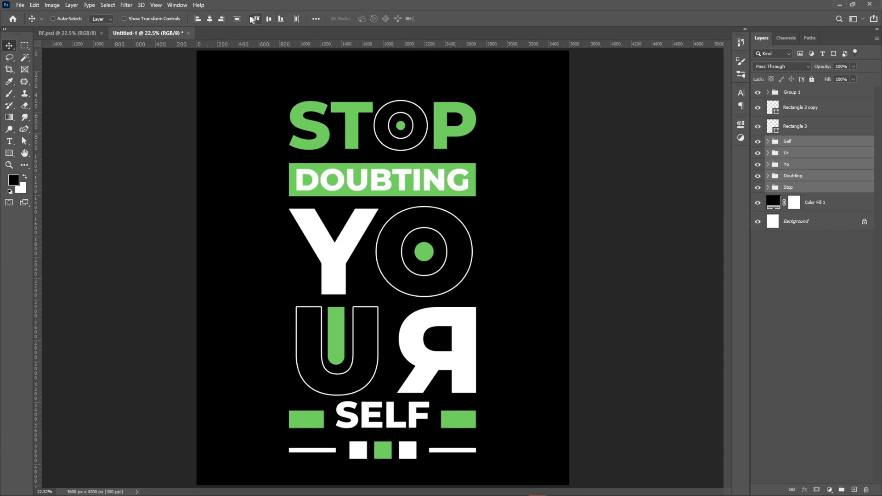
pyautogui.click(237, 19)
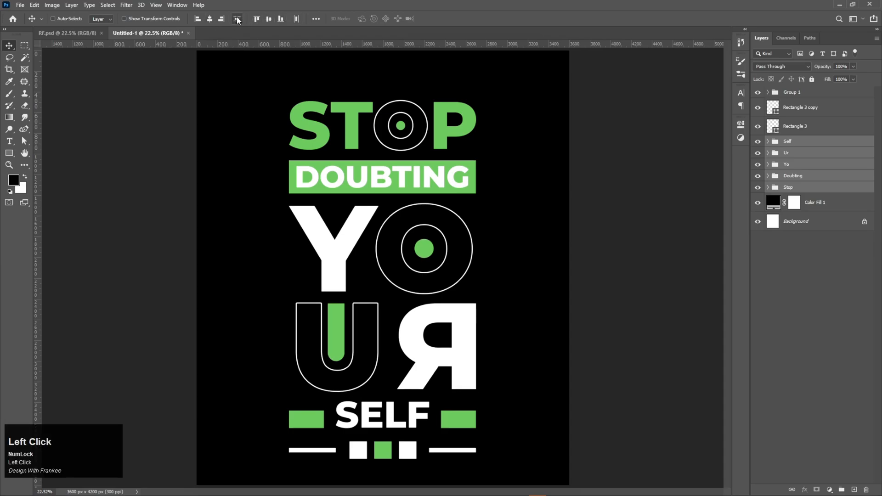
pyautogui.click(210, 19)
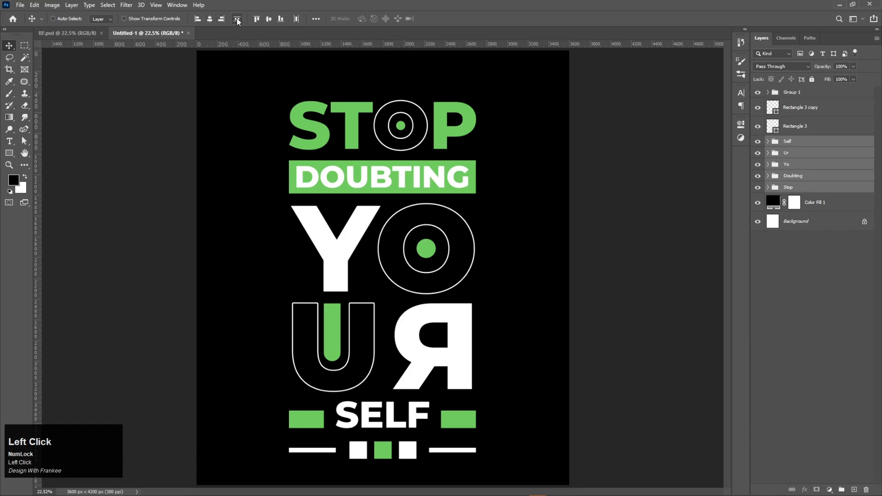
# Group the two white bars and combine that group with the squares' group into one parent group.
pyautogui.click(800, 120)
pyautogui.keyDown('ctrl'); pyautogui.click(799, 111); pyautogui.keyUp('ctrl')
pyautogui.hotkey('ctrl', 'g')
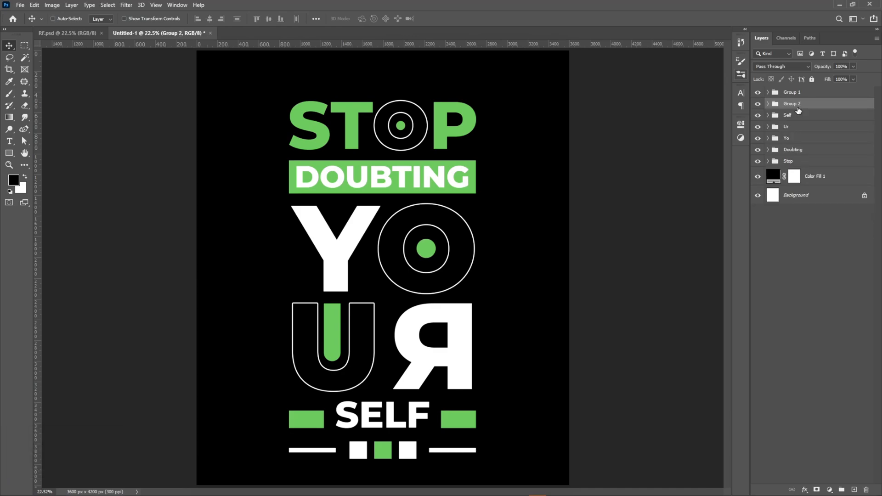
pyautogui.click(758, 93)
pyautogui.click(759, 93)
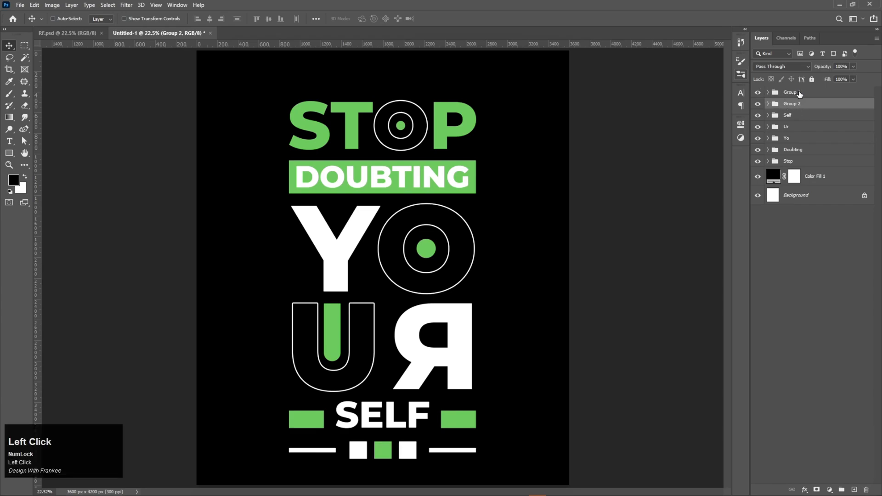
pyautogui.keyDown('ctrl'); pyautogui.click(799, 94); pyautogui.keyUp('ctrl')
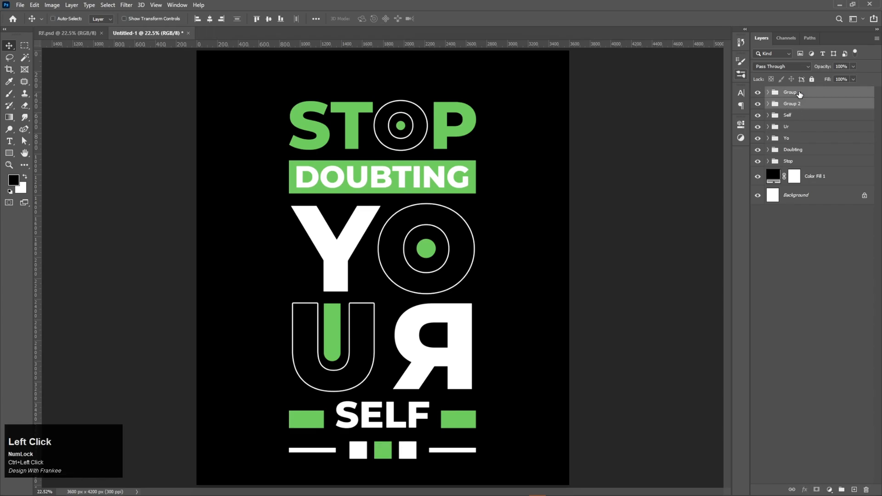
pyautogui.hotkey('ctrl', 'g')
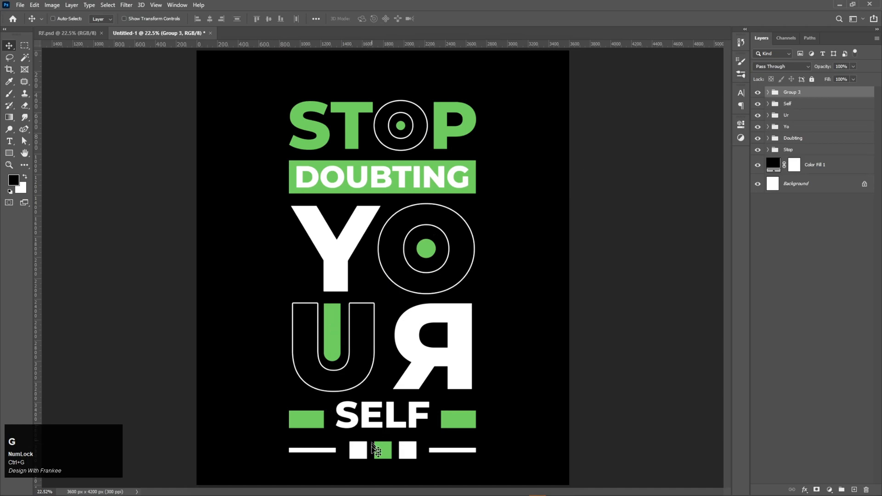
# Nudge the group of bars and squares slightly up and distribute it vertically with all the word groups.
pyautogui.moveTo(373, 450); pyautogui.dragTo(373, 447)
pyautogui.keyDown('shift'); pyautogui.click(797, 150); pyautogui.keyUp('shift')
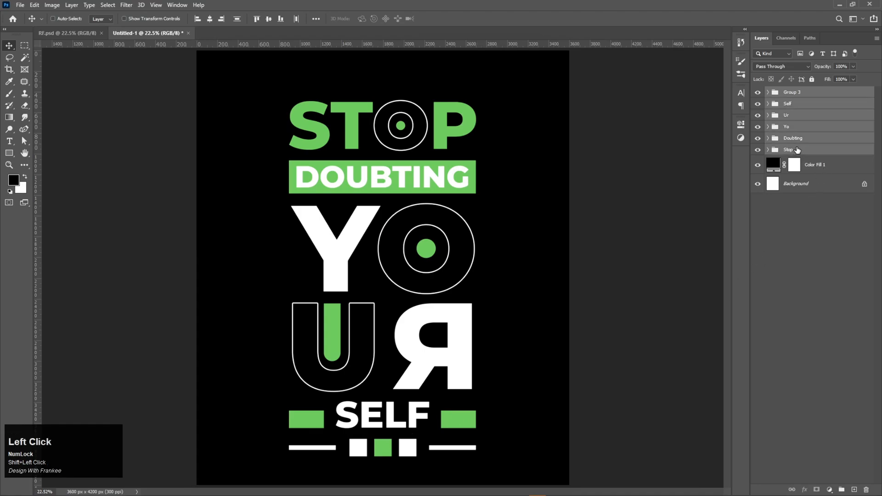
pyautogui.click(237, 20)
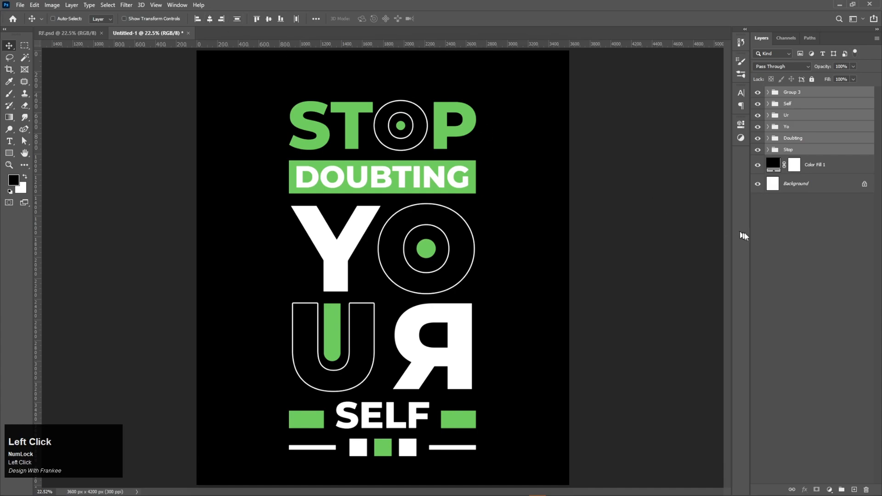
pyautogui.click(826, 247)
pyautogui.hotkey('ctrl', '0')
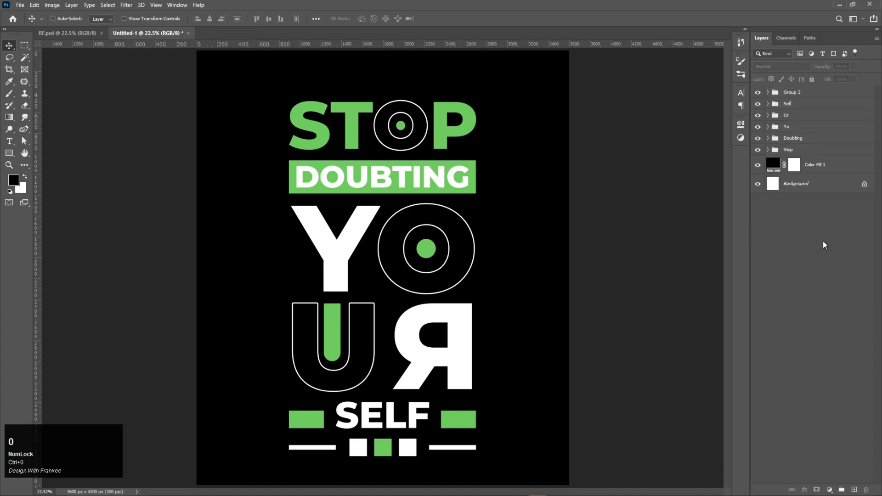